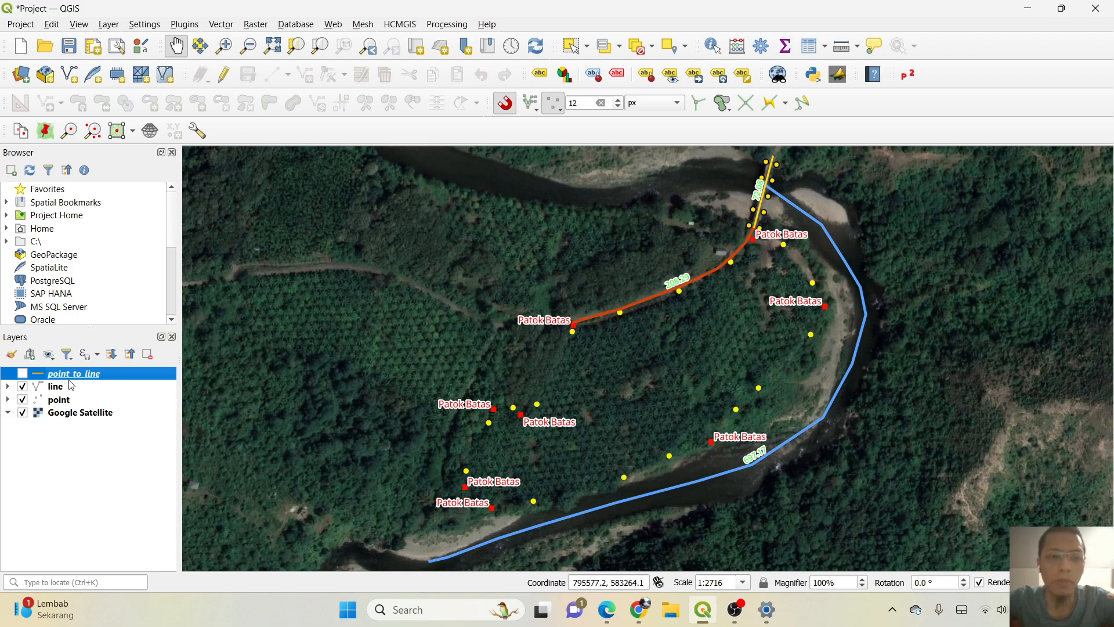
Show the point_to_line layer and hide the line and point layers so only the boundary line remains over the satellite image.
{"action": "left_click", "coordinate": [22, 373]}
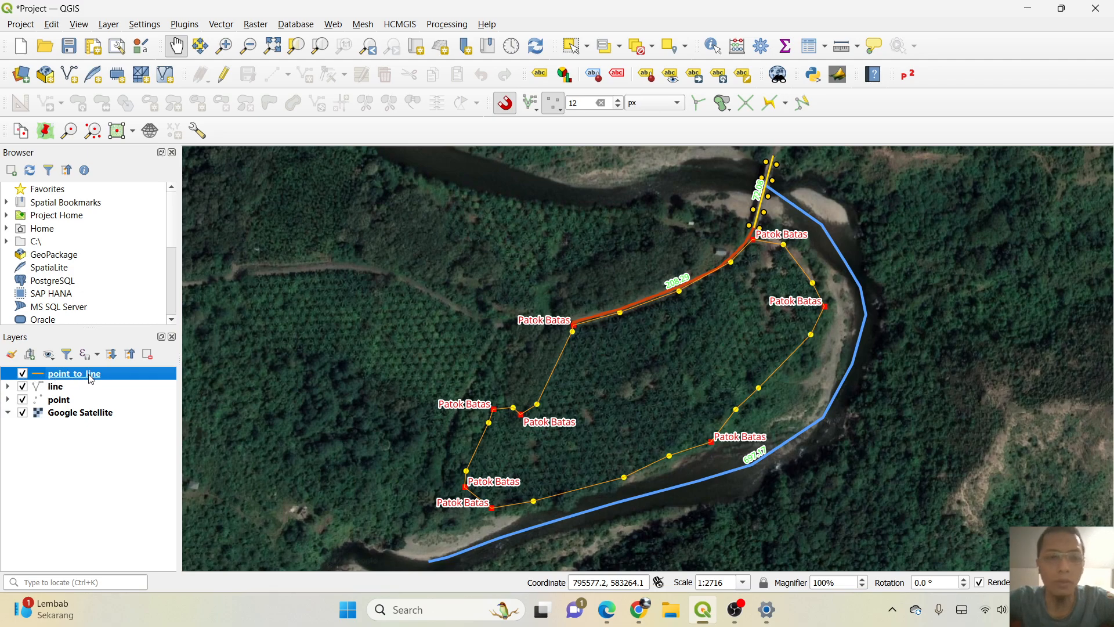
{"action": "left_click", "coordinate": [8, 387]}
{"action": "left_click", "coordinate": [22, 386]}
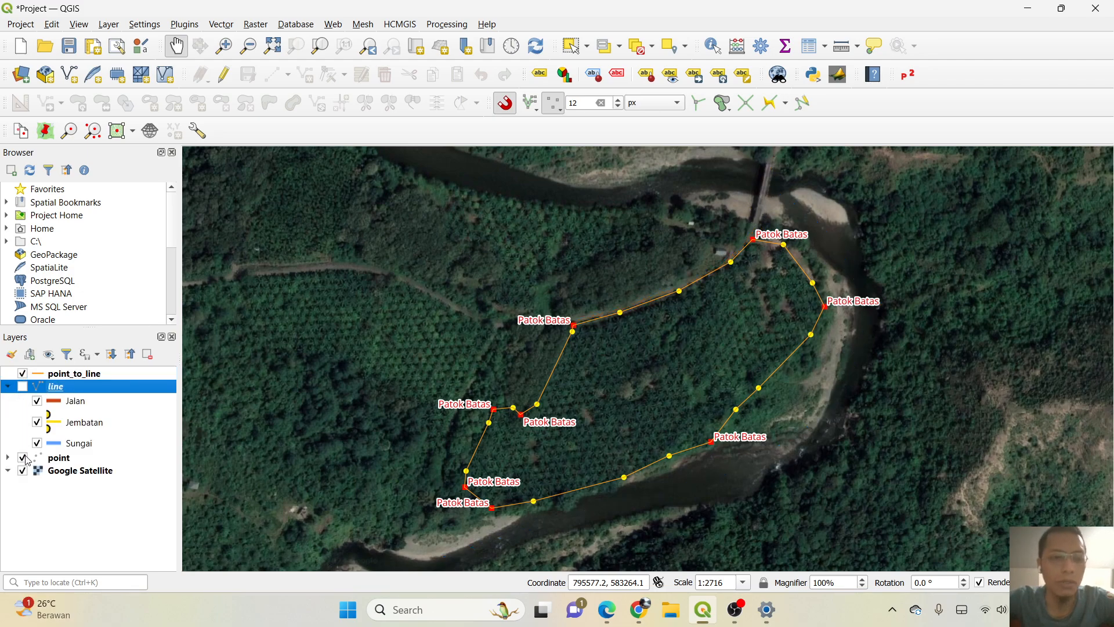
{"action": "left_click", "coordinate": [24, 458]}
{"action": "left_click", "coordinate": [8, 386]}
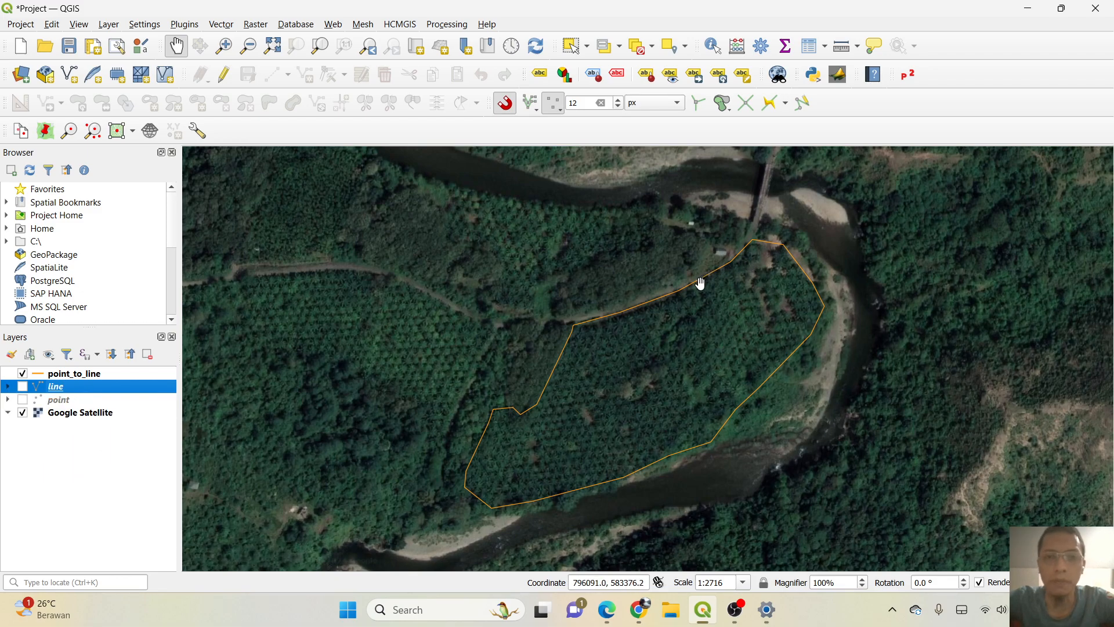
Find the Lines to polygons algorithm by searching for "line to", open it, and set point_to_line as its input layer.
{"action": "left_click", "coordinate": [447, 26]}
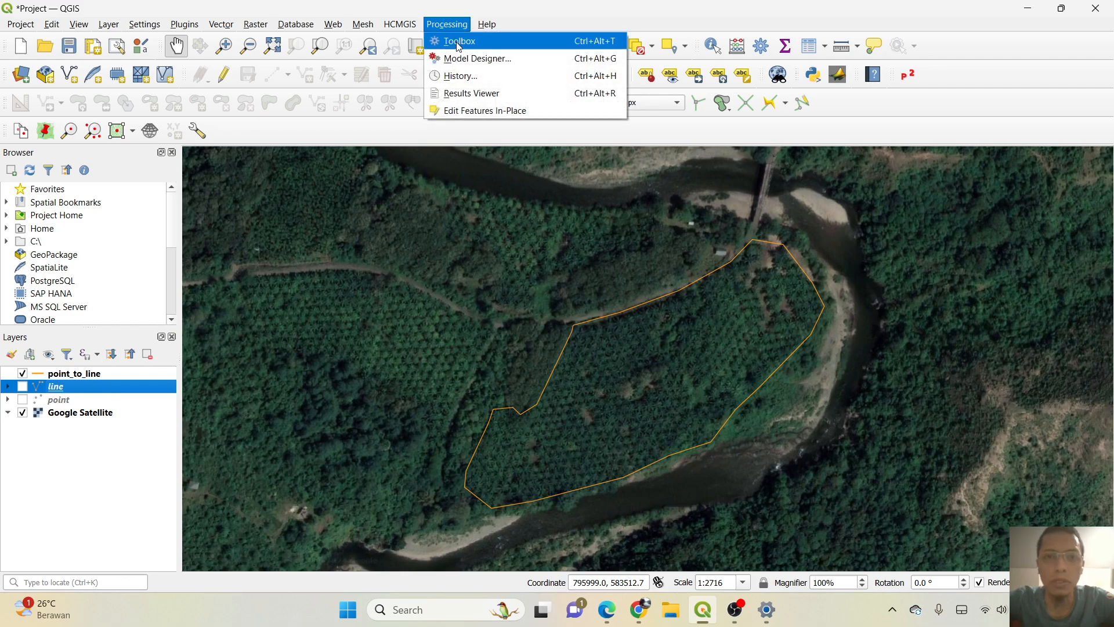
{"action": "left_click", "coordinate": [459, 42]}
{"action": "left_click", "coordinate": [949, 188]}
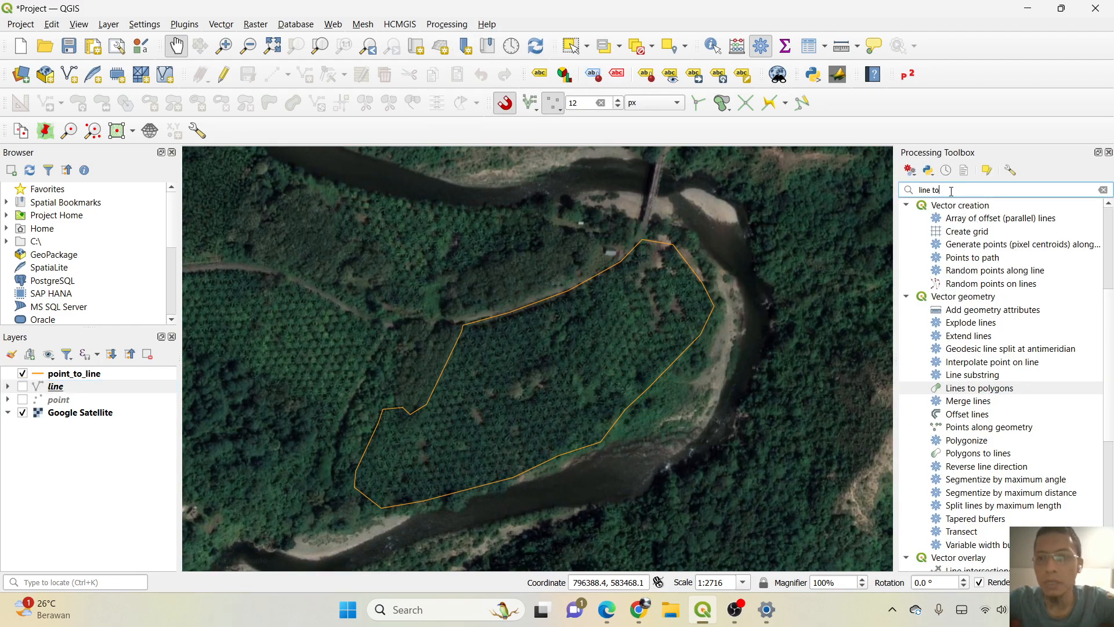
{"action": "type", "text": "l"}
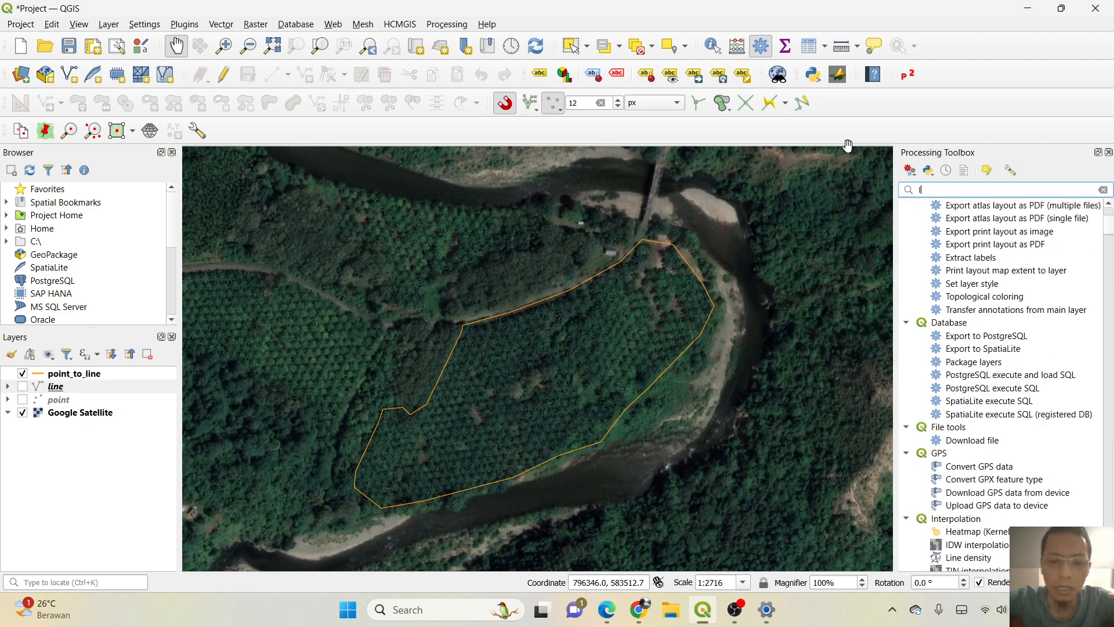
{"action": "type", "text": "ine to"}
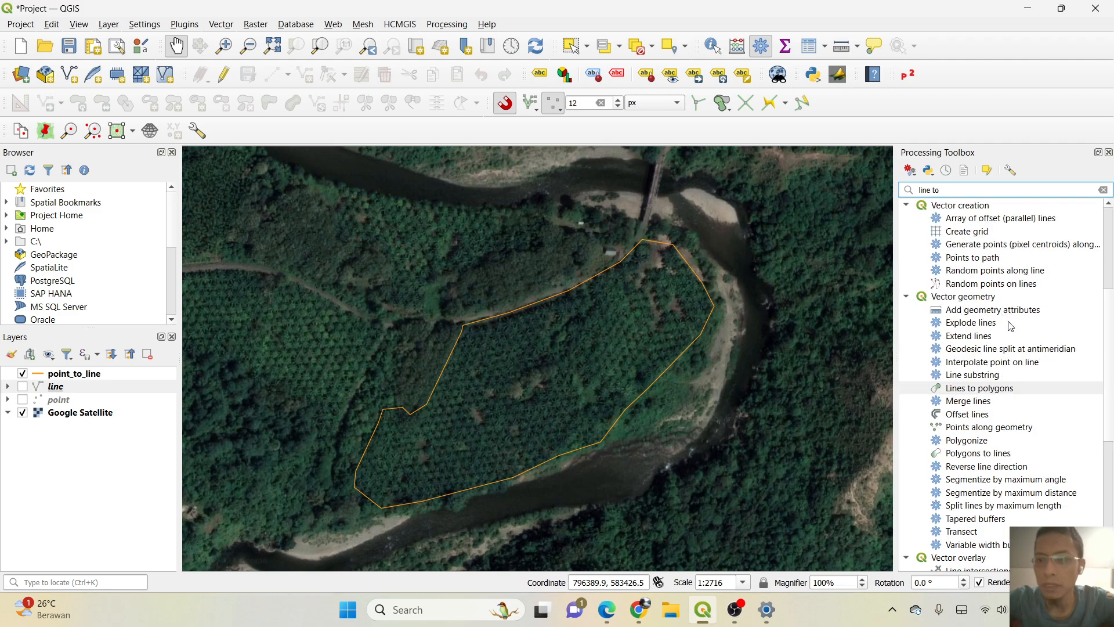
{"action": "double_click", "coordinate": [979, 388]}
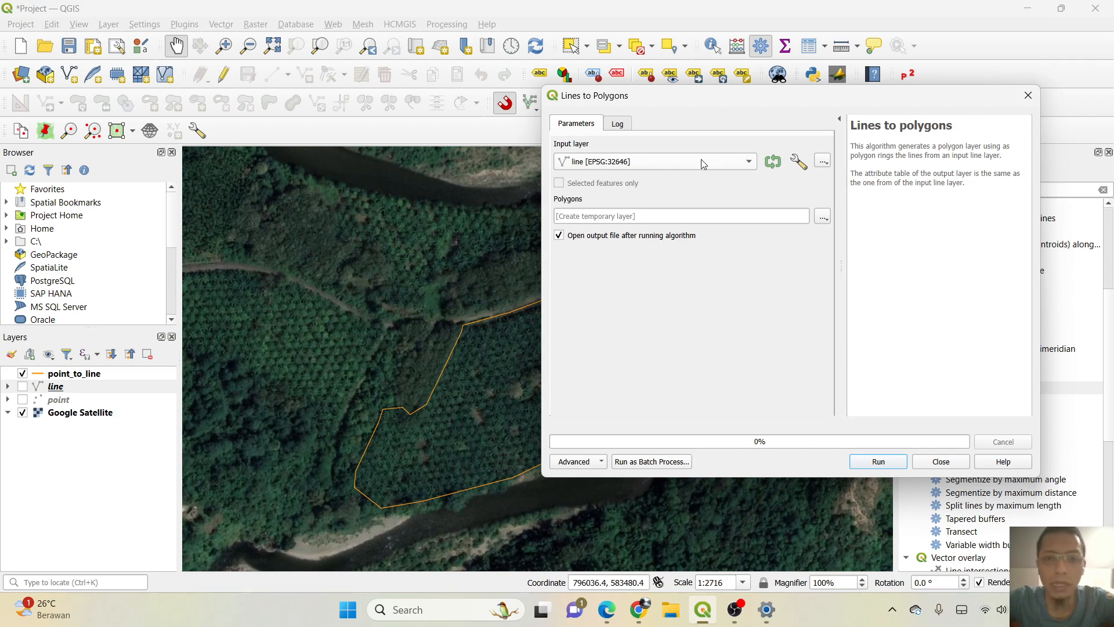
{"action": "left_click", "coordinate": [735, 164]}
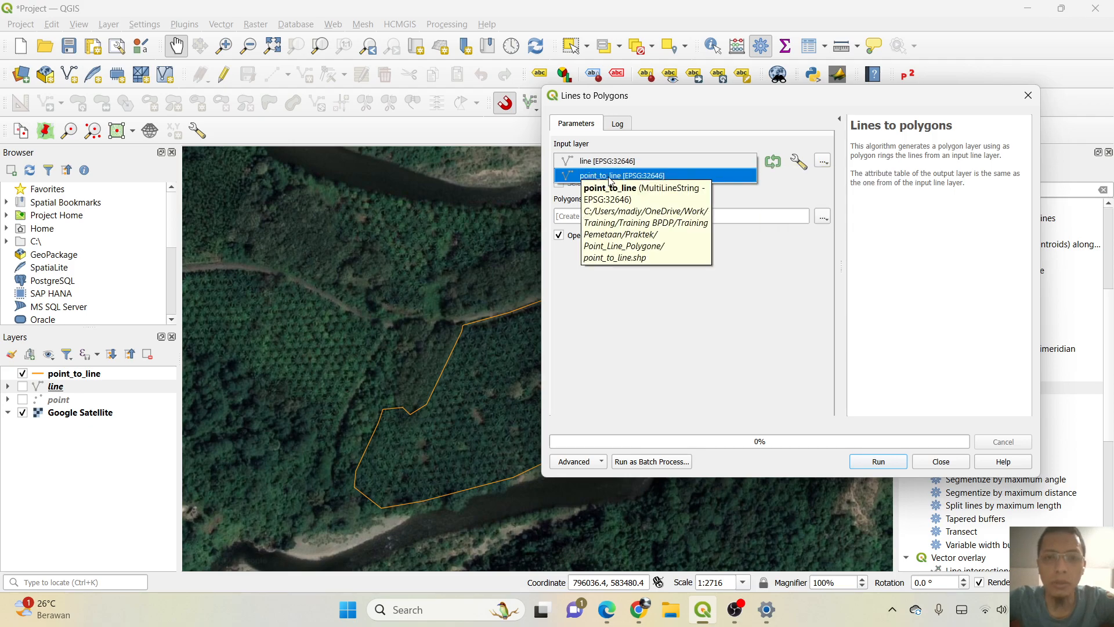
{"action": "left_click", "coordinate": [609, 175]}
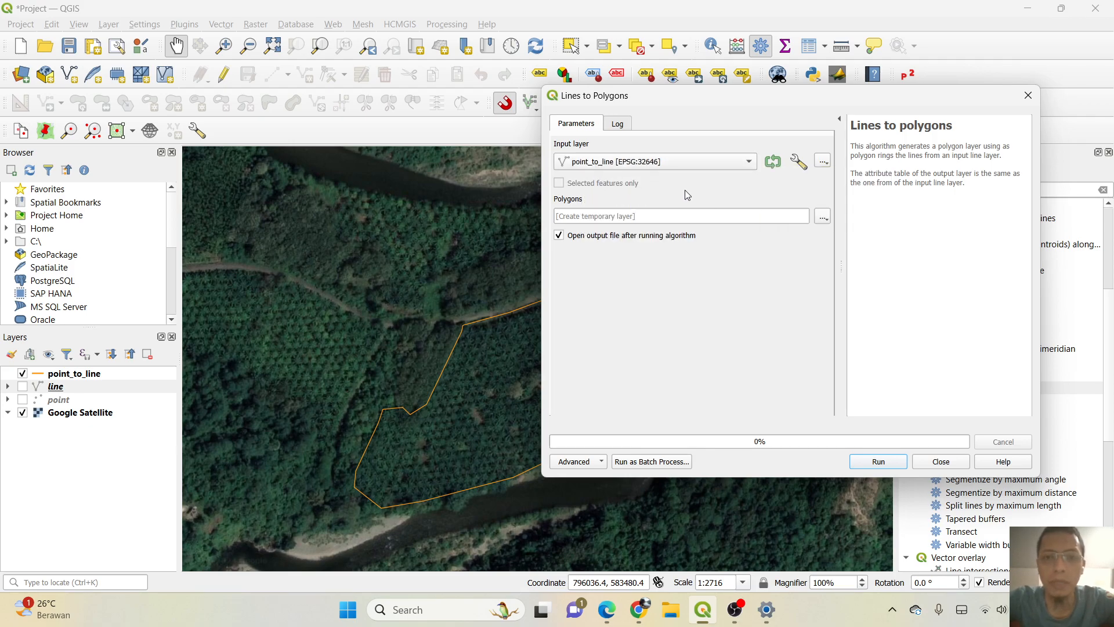
Set the polygon output to a shapefile named line_to_polygon.shp in the Point_Line_Polygone folder.
{"action": "left_click", "coordinate": [823, 162]}
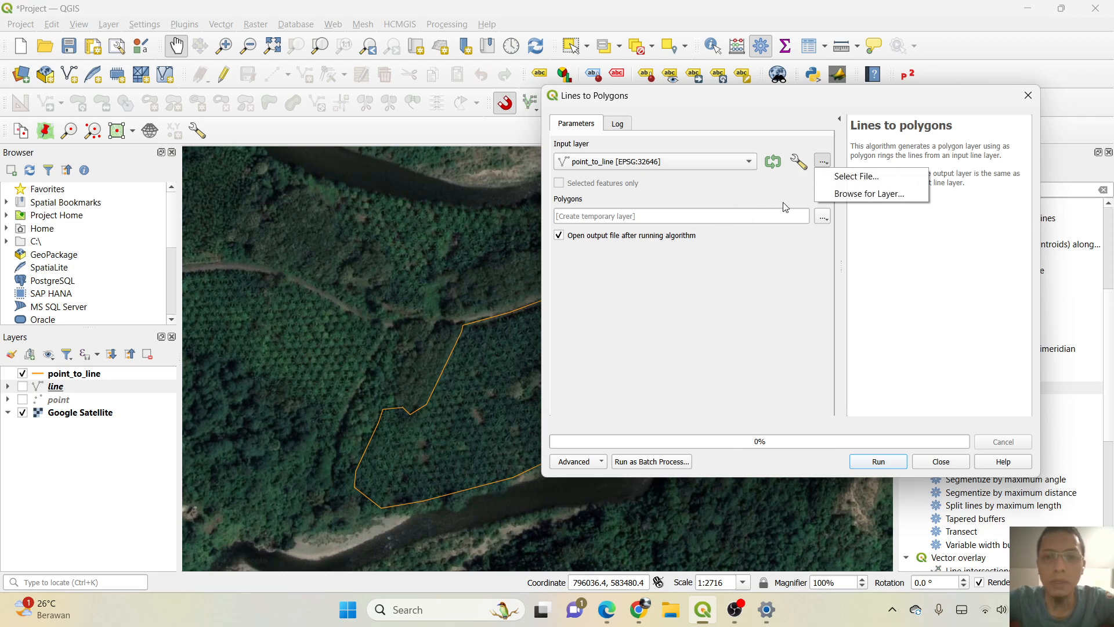
{"action": "left_click", "coordinate": [823, 220]}
{"action": "left_click", "coordinate": [823, 222]}
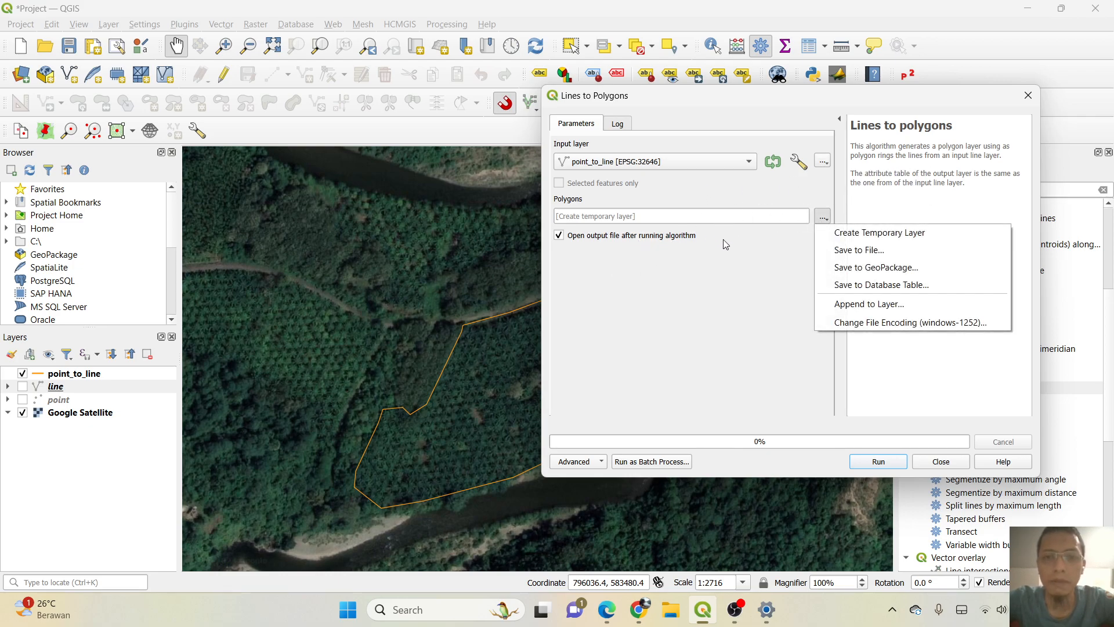
{"action": "left_click", "coordinate": [884, 251]}
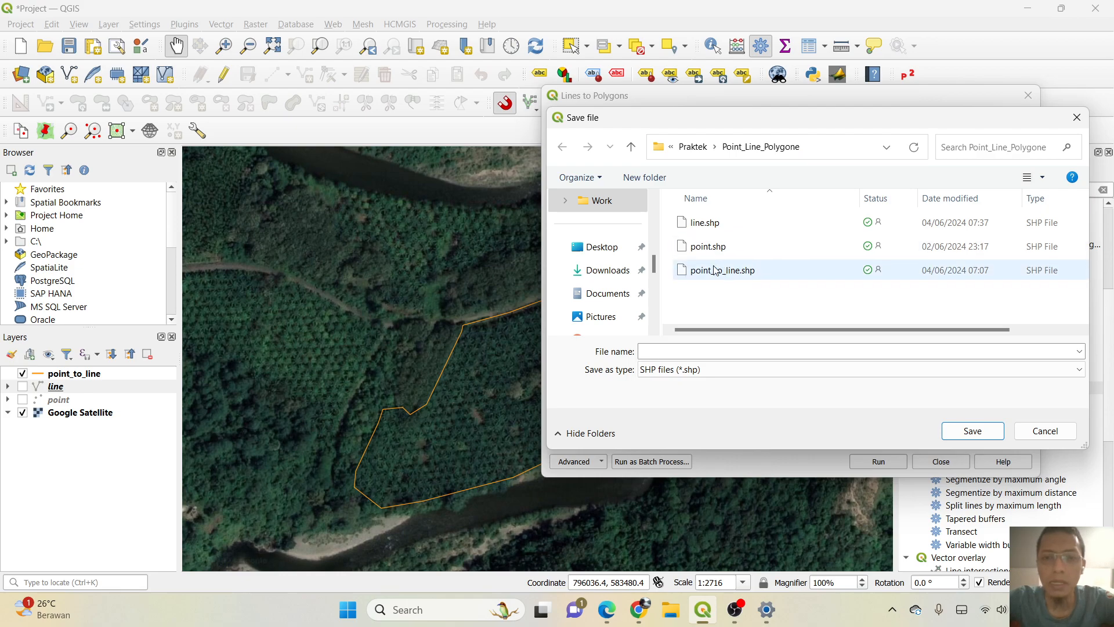
{"action": "left_click", "coordinate": [714, 230]}
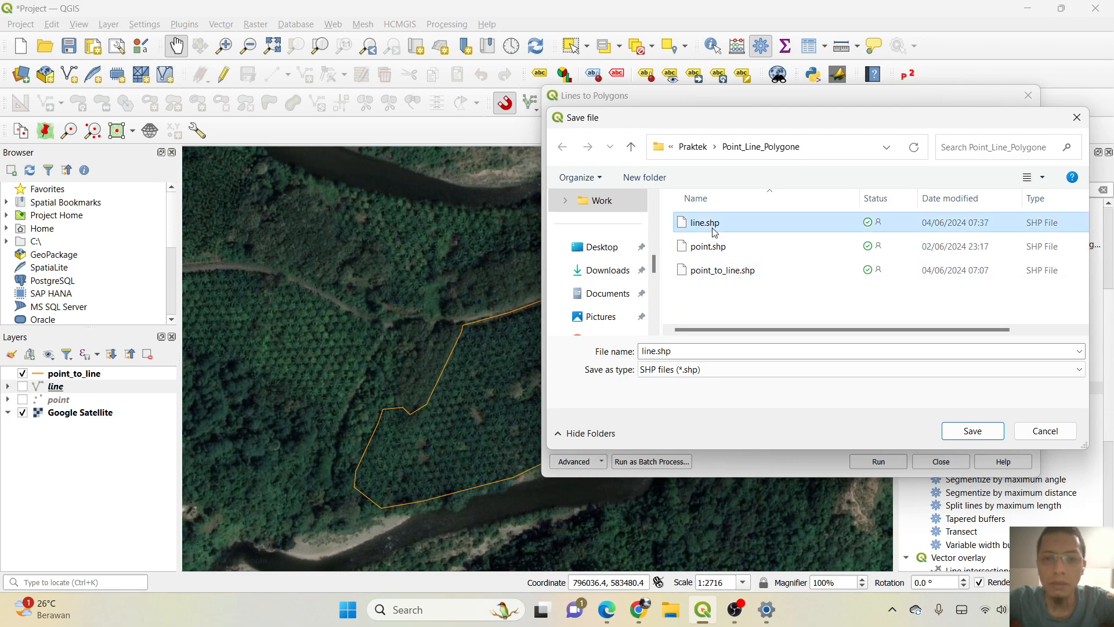
{"action": "left_click", "coordinate": [661, 351]}
{"action": "left_click", "coordinate": [656, 350]}
{"action": "type", "text": "_to"}
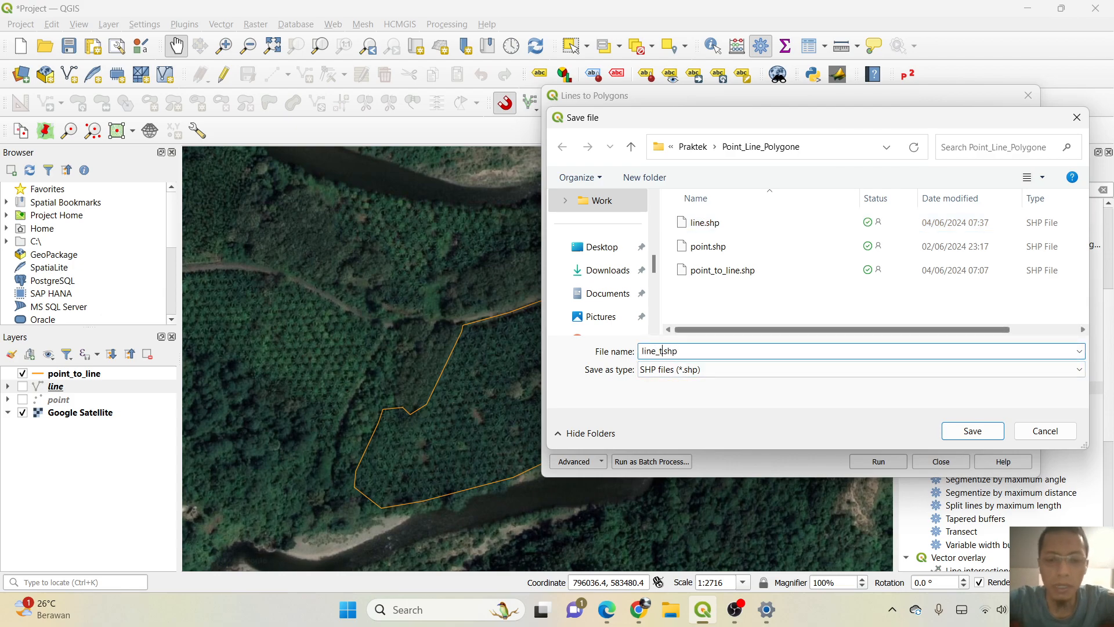
{"action": "type", "text": "_pol"}
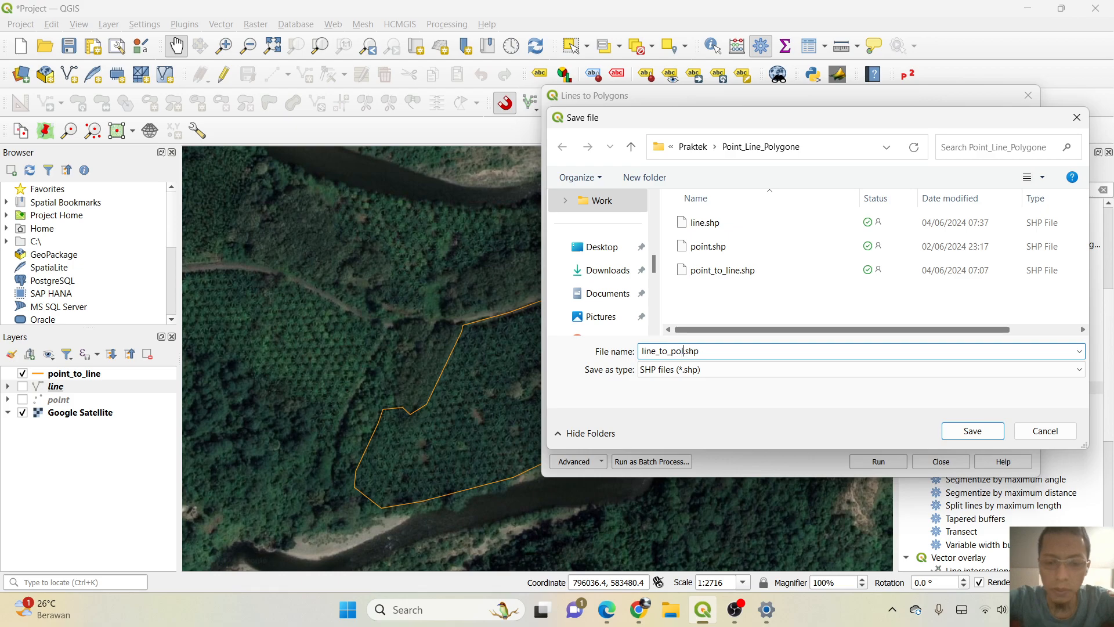
{"action": "type", "text": "ygon"}
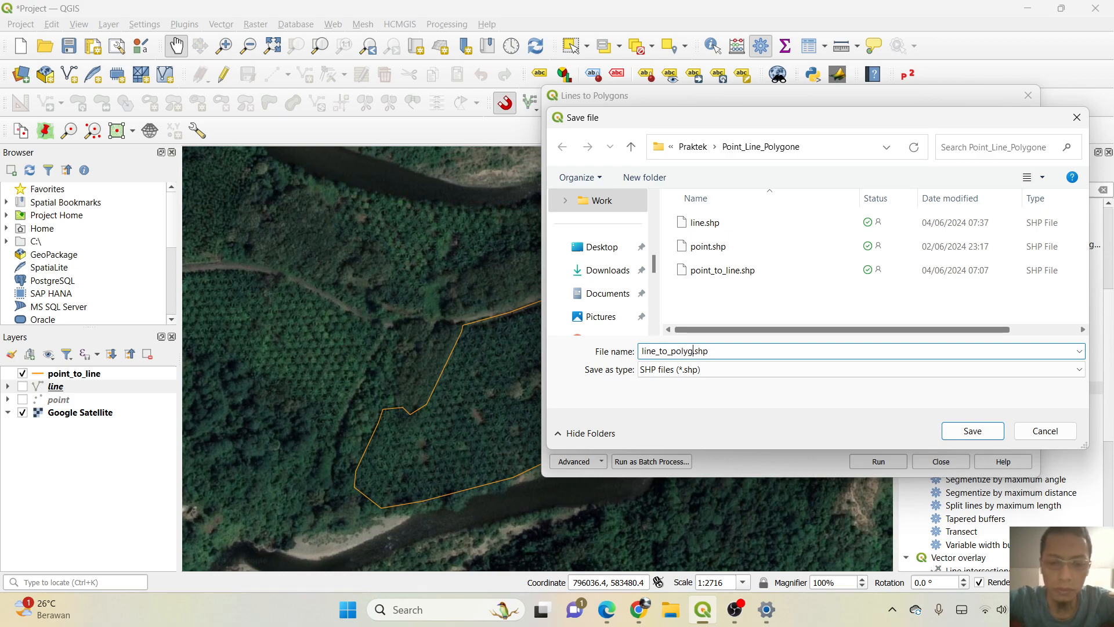
{"action": "type", "text": "e"}
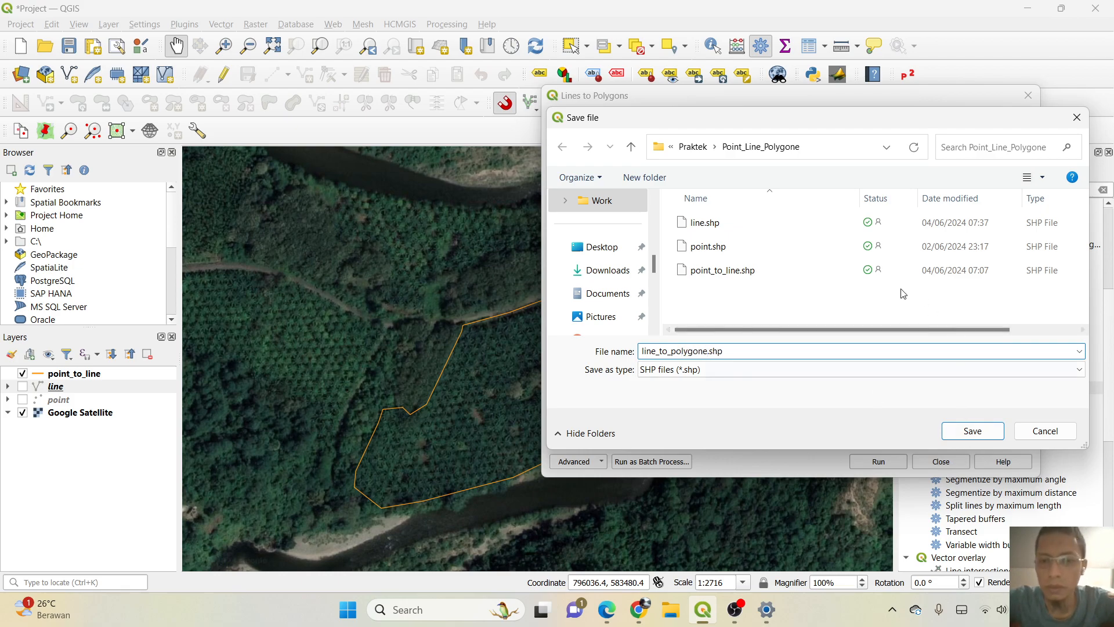
{"action": "key", "text": "BackSpace"}
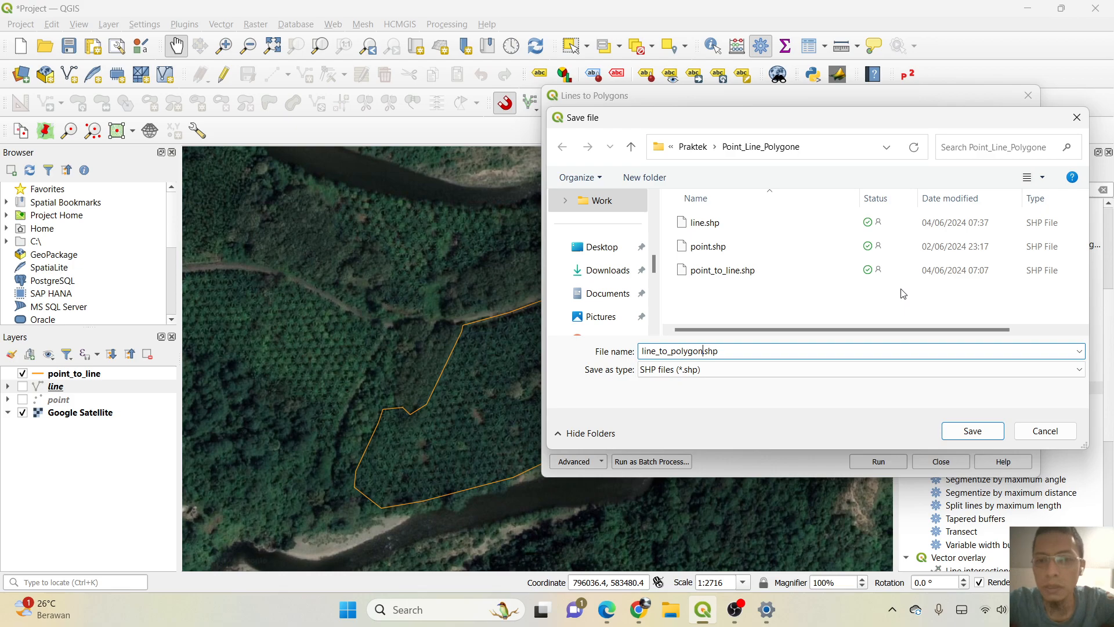
{"action": "left_click", "coordinate": [972, 431]}
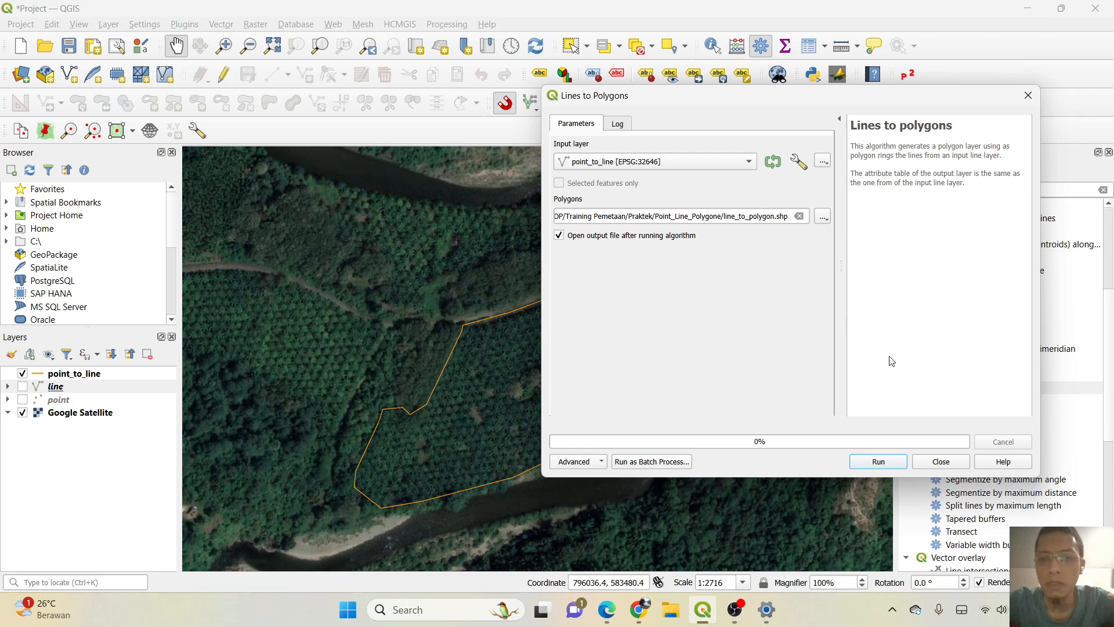
Run the Lines to polygons conversion, close its dialog, and hide the point_to_line layer.
{"action": "left_click", "coordinate": [876, 462]}
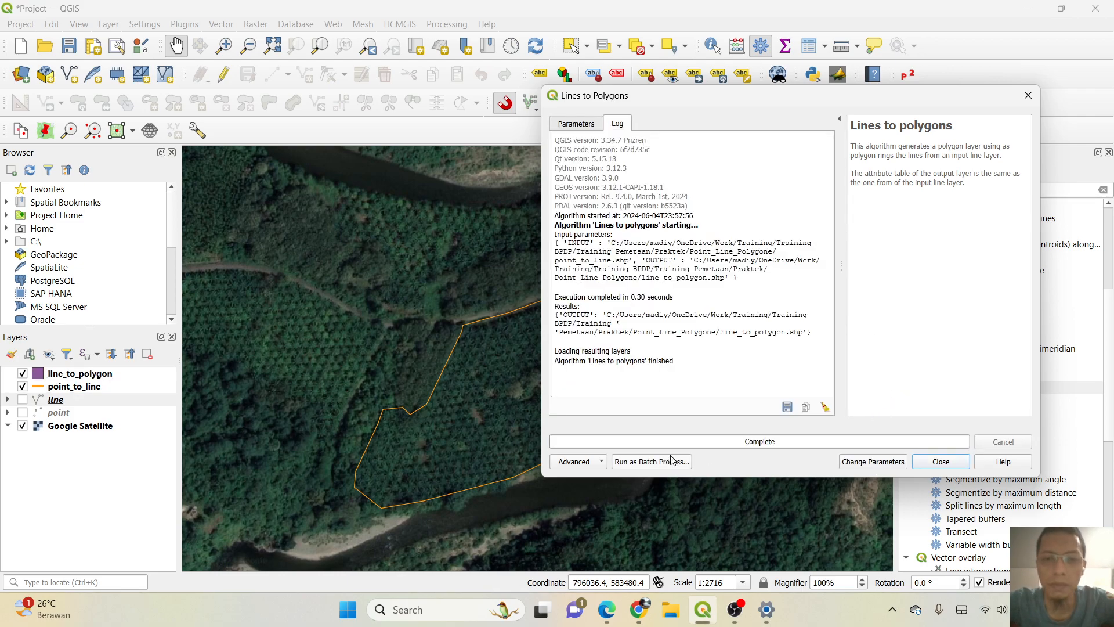
{"action": "left_click", "coordinate": [940, 461]}
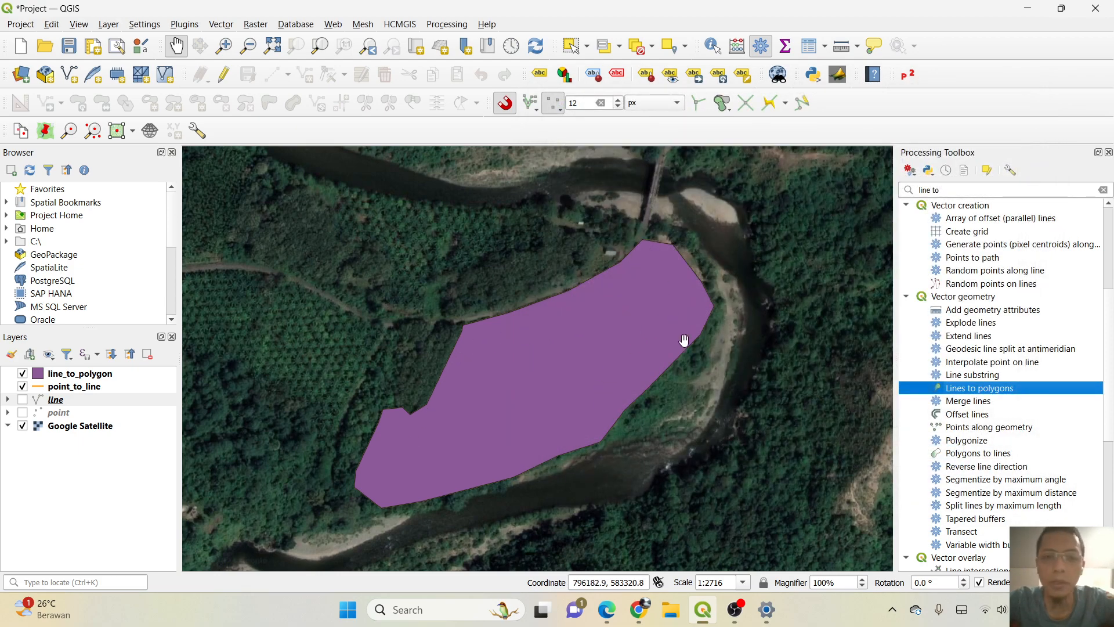
{"action": "left_click", "coordinate": [22, 388]}
{"action": "left_click", "coordinate": [30, 400]}
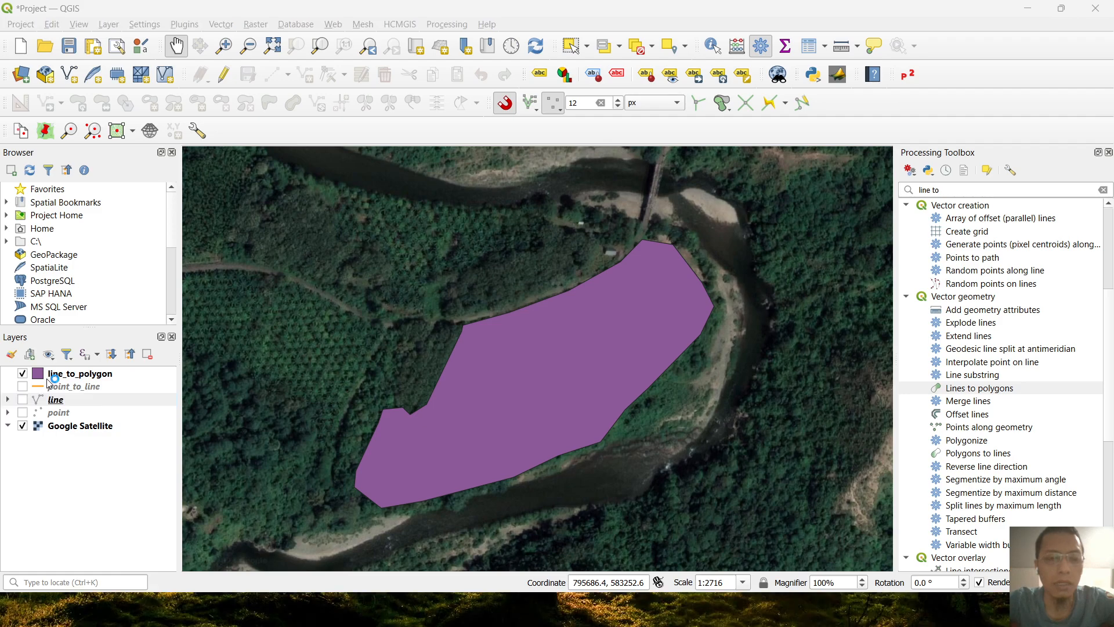
Open the attribute table of the line_to_polygon layer and turn on editing mode.
{"action": "right_click", "coordinate": [69, 373]}
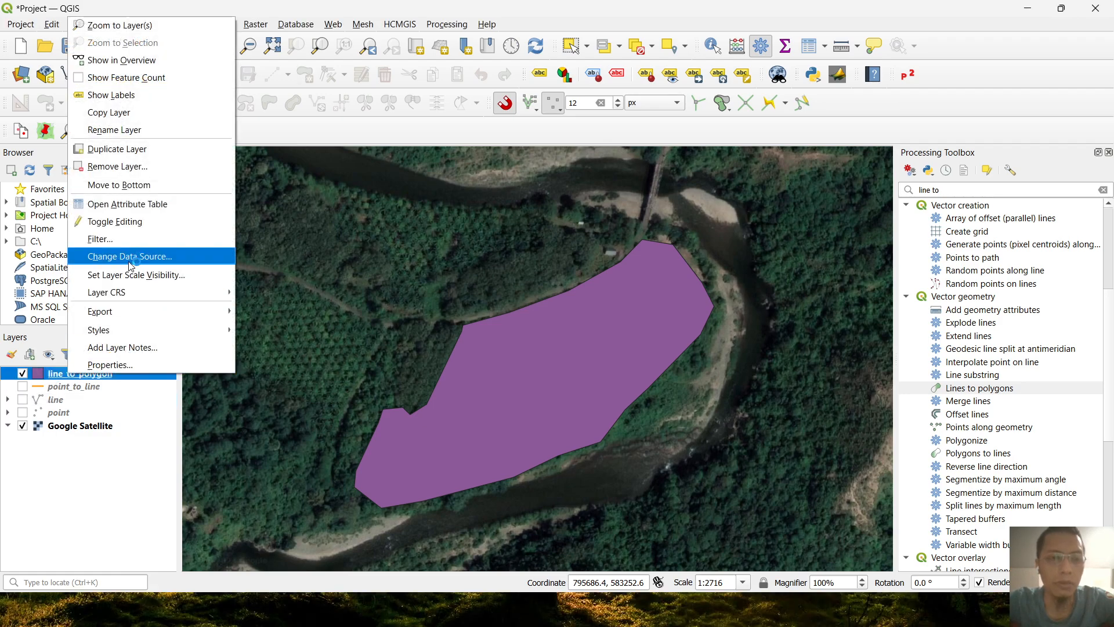
{"action": "left_click", "coordinate": [119, 204]}
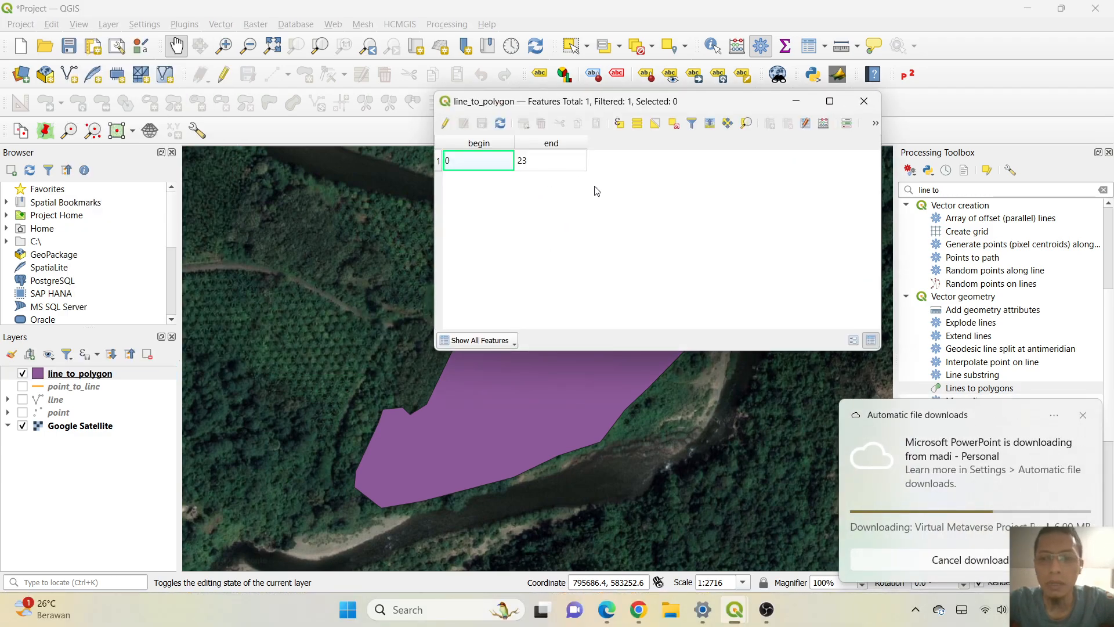
{"action": "left_click", "coordinate": [1082, 415]}
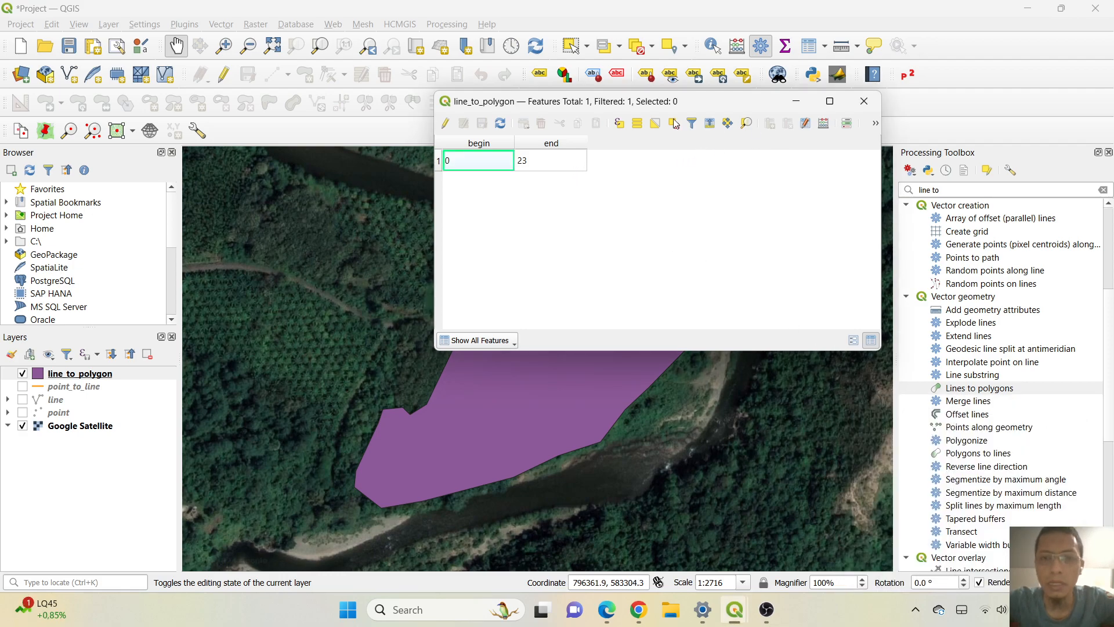
{"action": "left_click", "coordinate": [445, 124]}
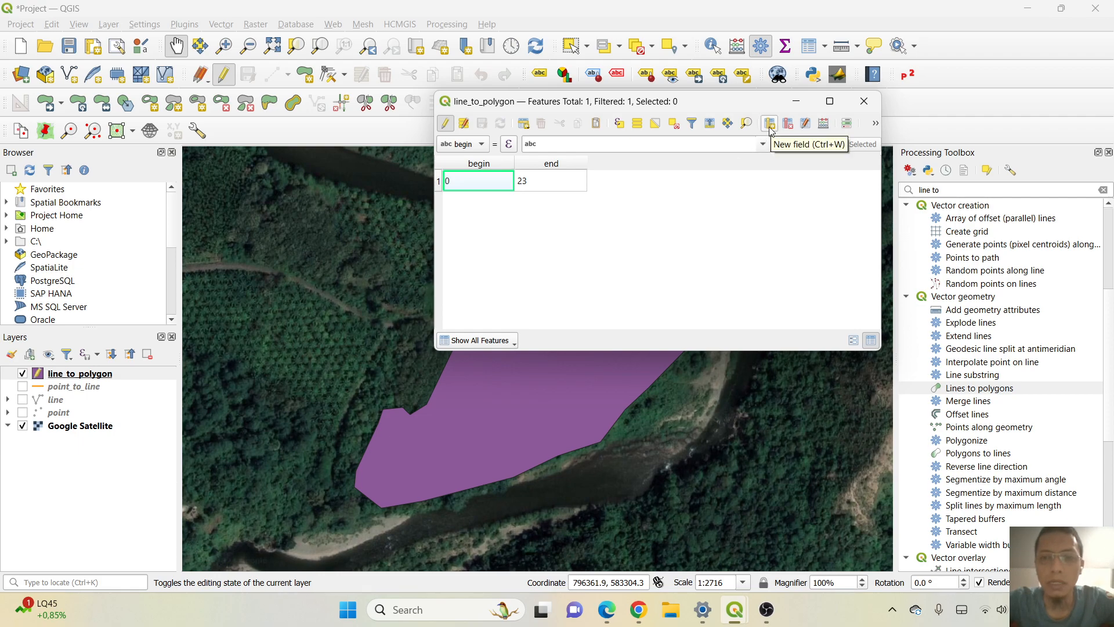
Add a field named Luas to the line_to_polygon table as a decimal number with length 10 and precision 2.
{"action": "left_click", "coordinate": [770, 126]}
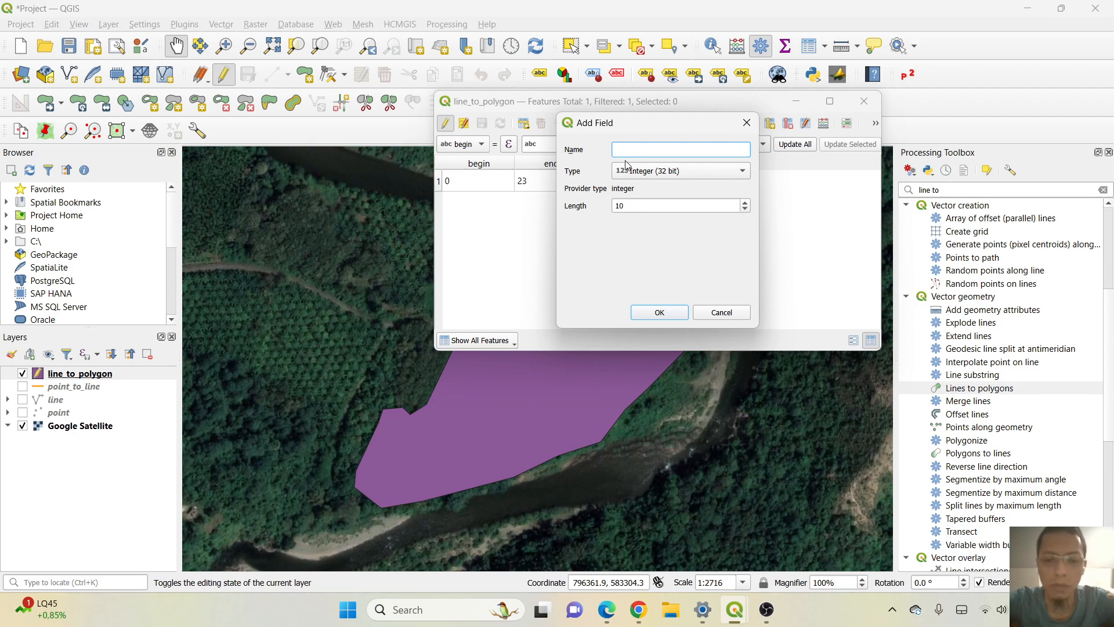
{"action": "type", "text": "Luas"}
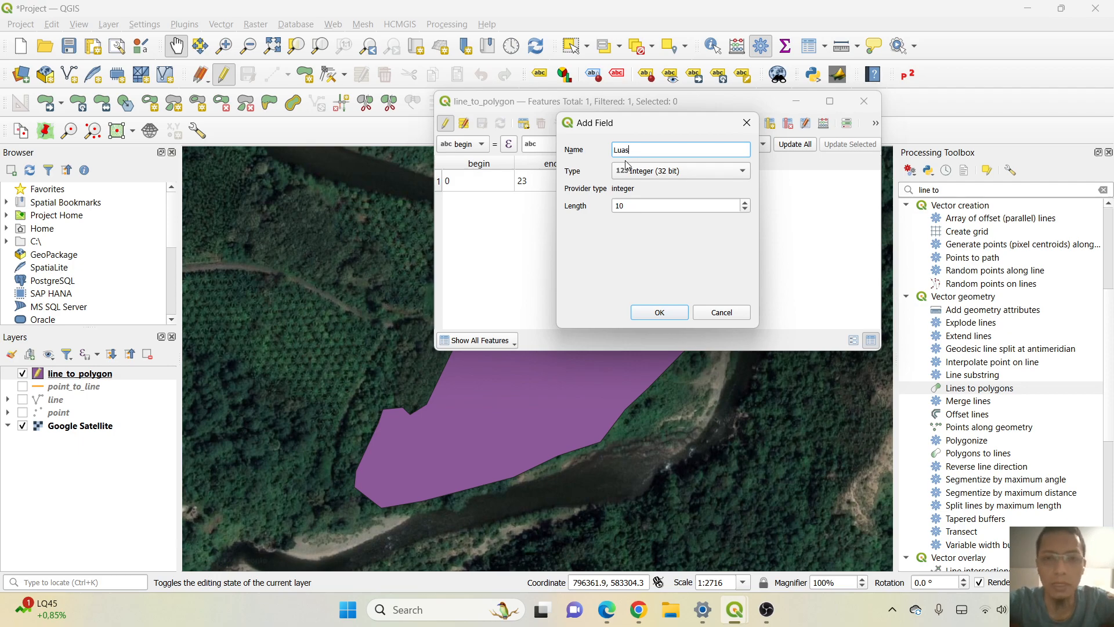
{"action": "left_click", "coordinate": [654, 174]}
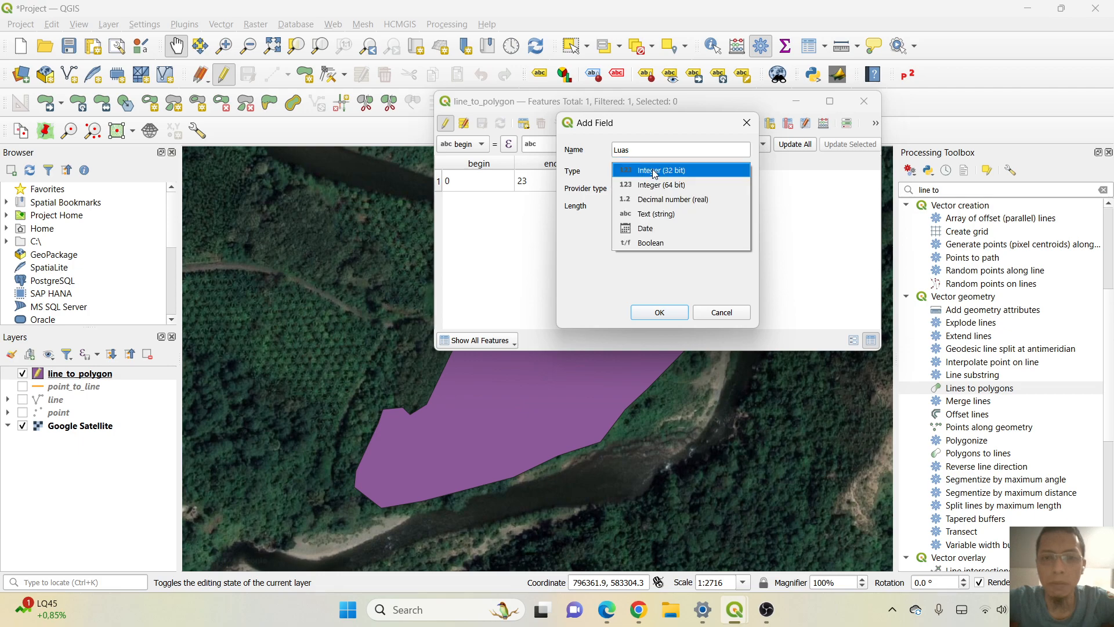
{"action": "left_click", "coordinate": [691, 200]}
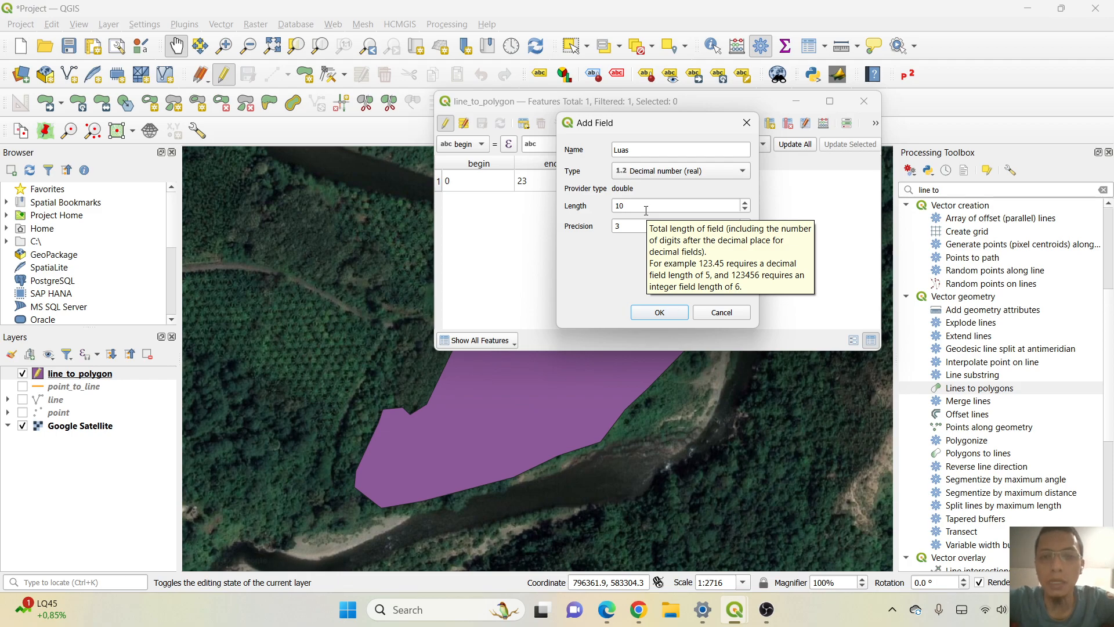
{"action": "left_click", "coordinate": [628, 206]}
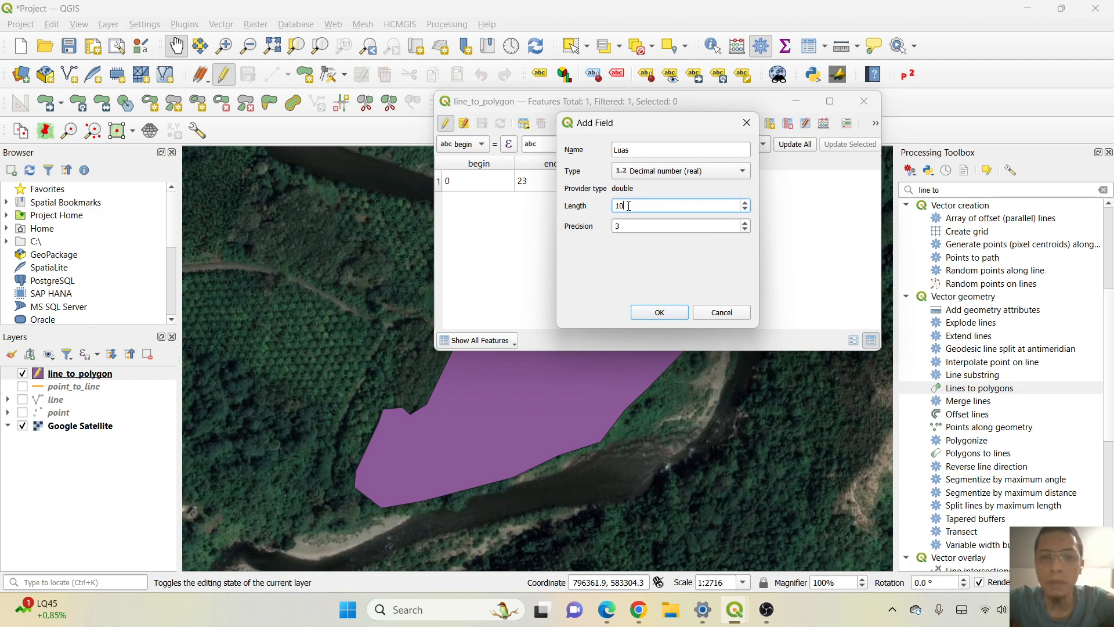
{"action": "left_click", "coordinate": [628, 228]}
{"action": "key", "text": "BackSpace"}
{"action": "type", "text": "2"}
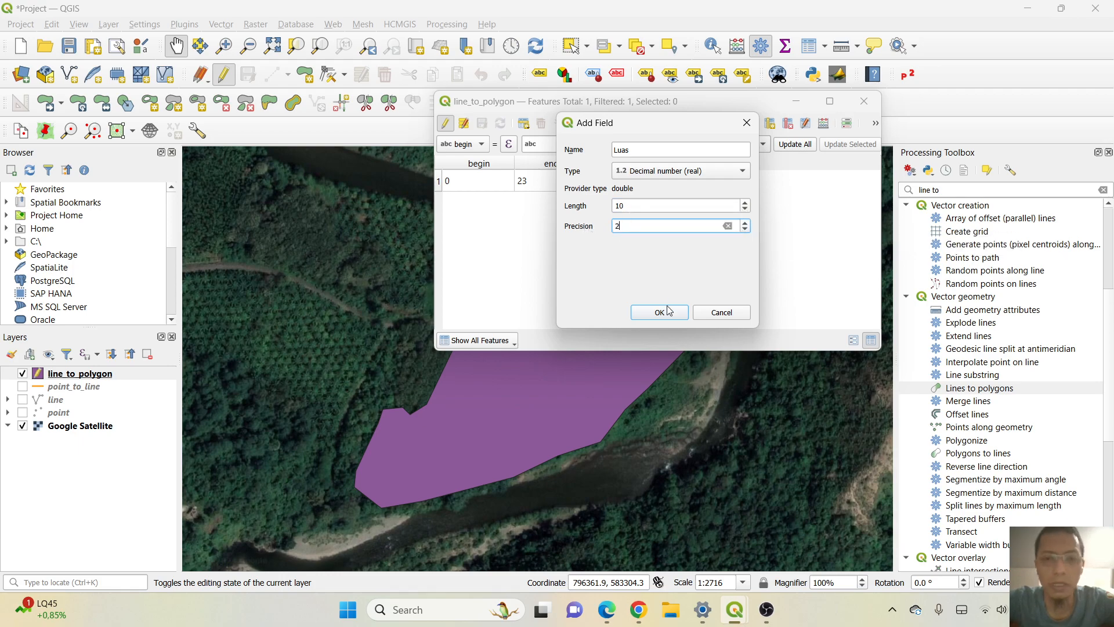
{"action": "left_click", "coordinate": [661, 314]}
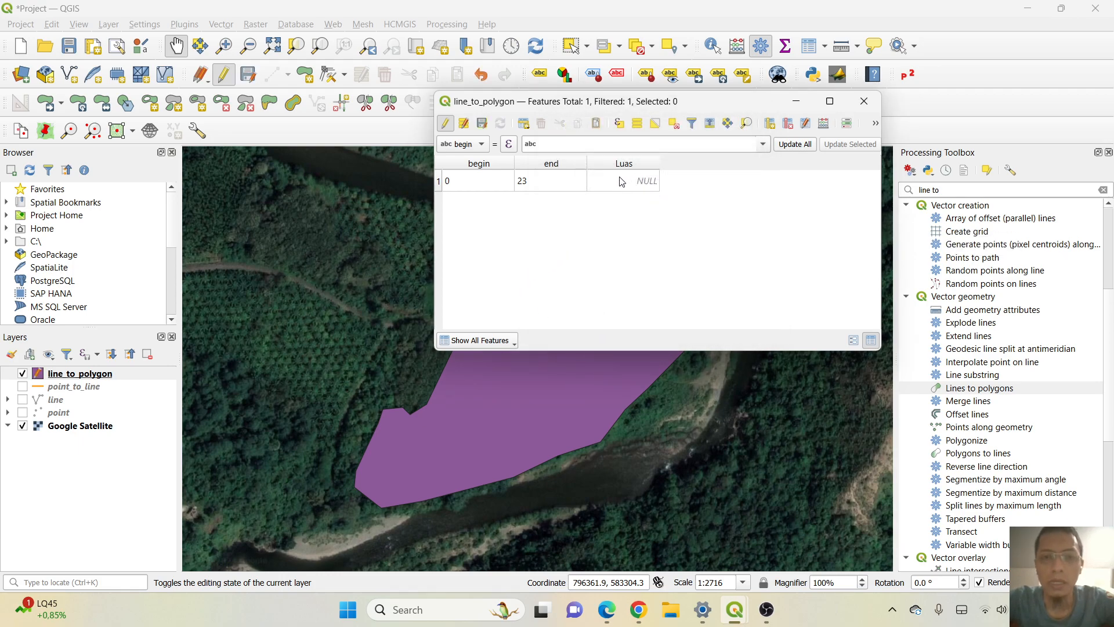
Open the field calculator for line_to_polygon and set it to update the existing Luas field.
{"action": "left_click", "coordinate": [825, 125]}
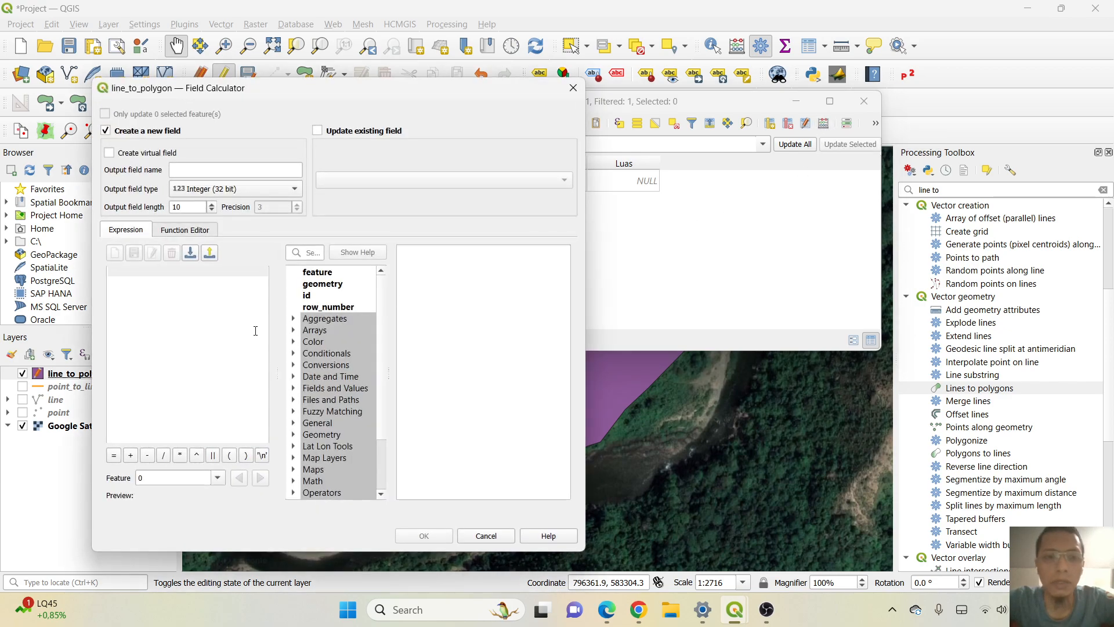
{"action": "left_click", "coordinate": [317, 131]}
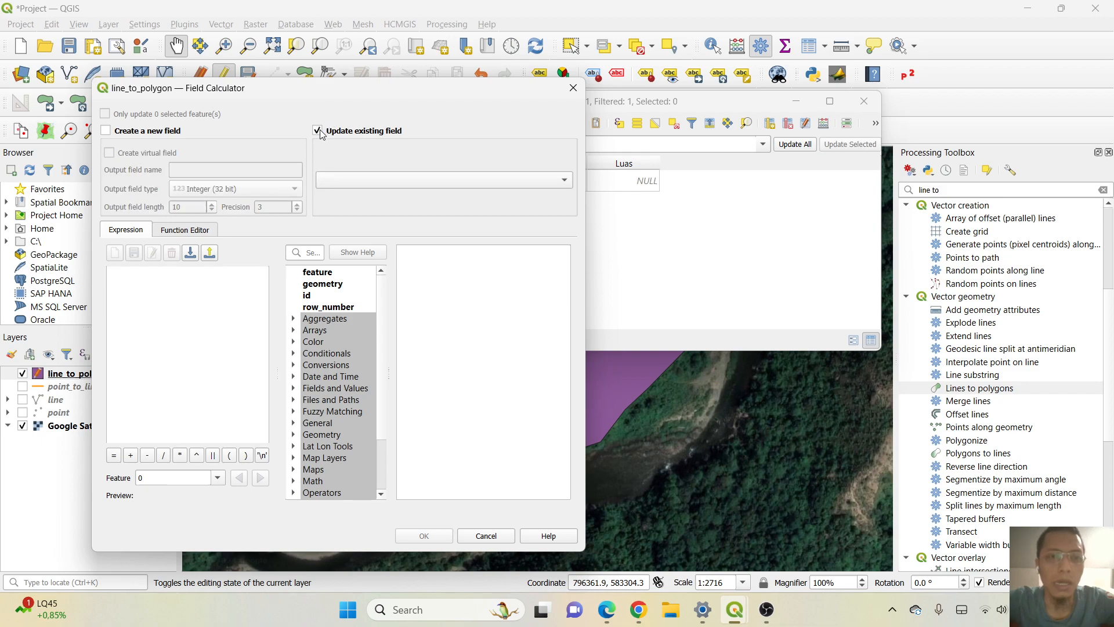
{"action": "left_click", "coordinate": [346, 176]}
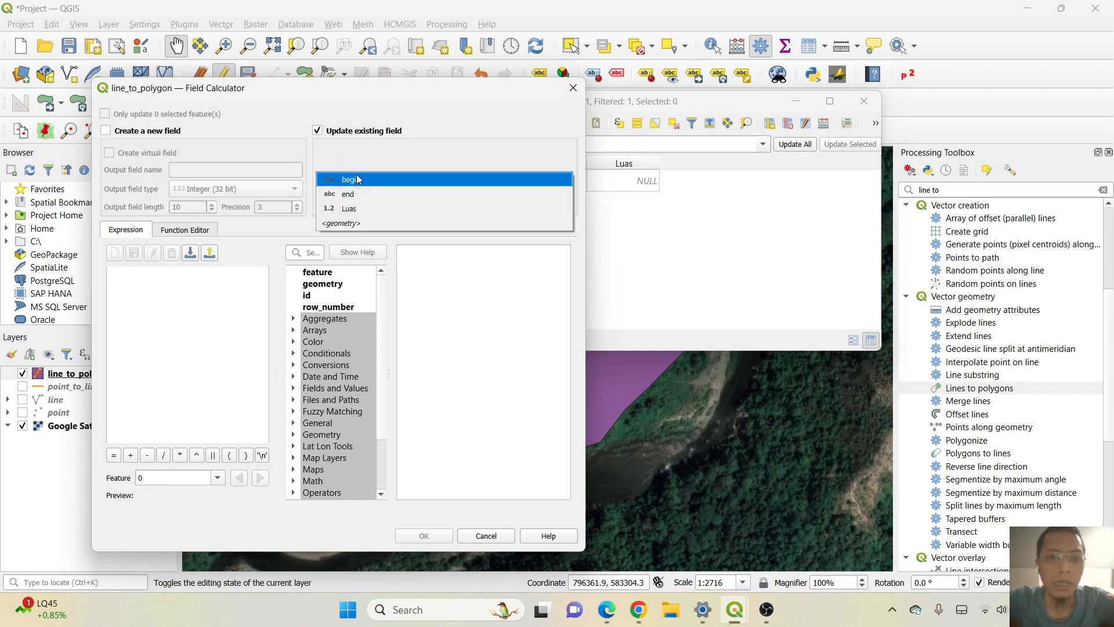
{"action": "left_click", "coordinate": [370, 211]}
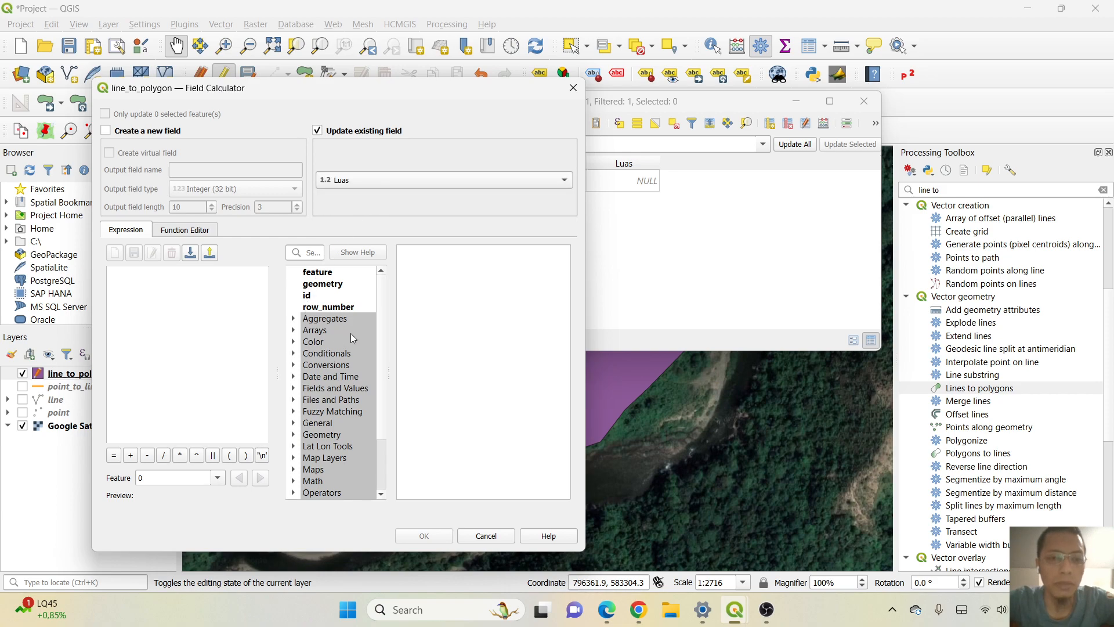
Fill the Luas field with the expression $area / 10000 and close the attribute table.
{"action": "scroll", "coordinate": [349, 333], "scroll_direction": "down", "scroll_amount": 2}
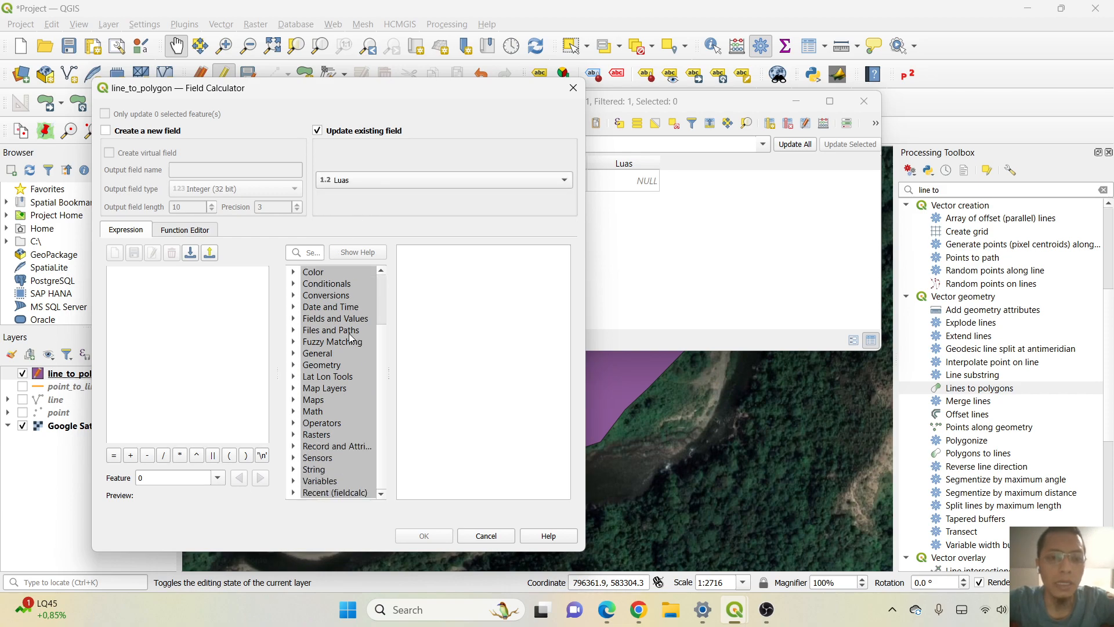
{"action": "left_click", "coordinate": [293, 365]}
{"action": "scroll", "coordinate": [346, 389], "scroll_direction": "down", "scroll_amount": 1}
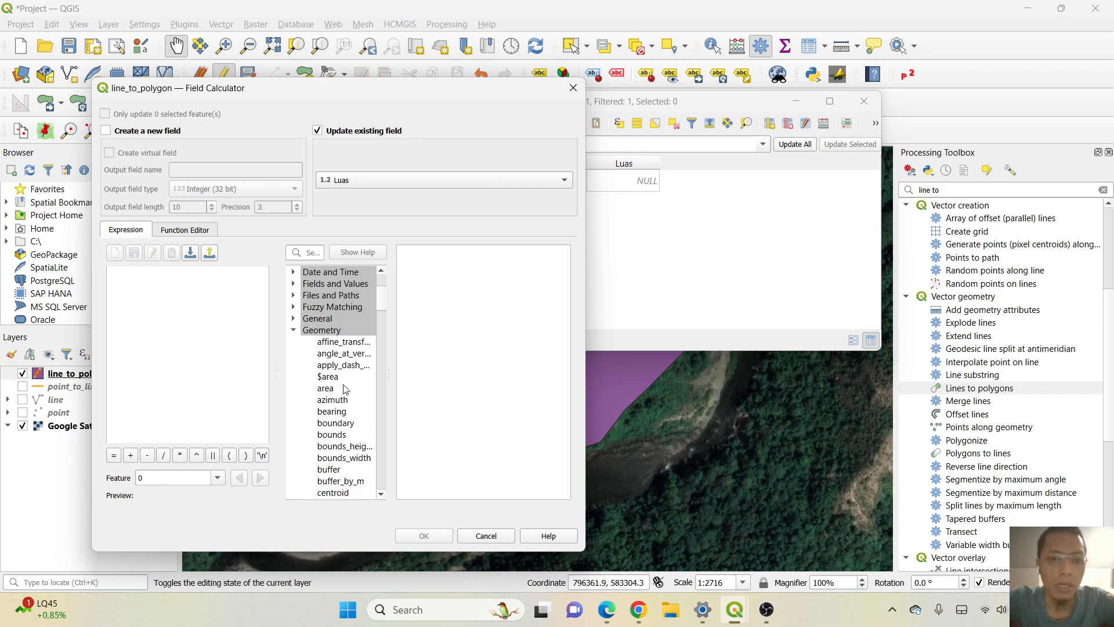
{"action": "left_click", "coordinate": [329, 377]}
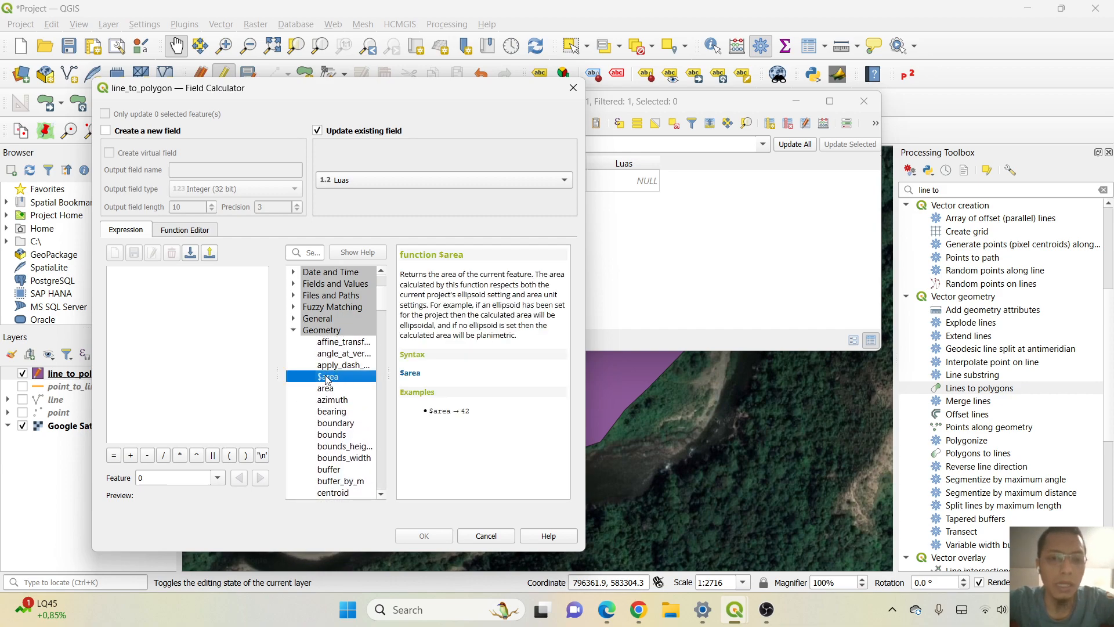
{"action": "double_click", "coordinate": [321, 378]}
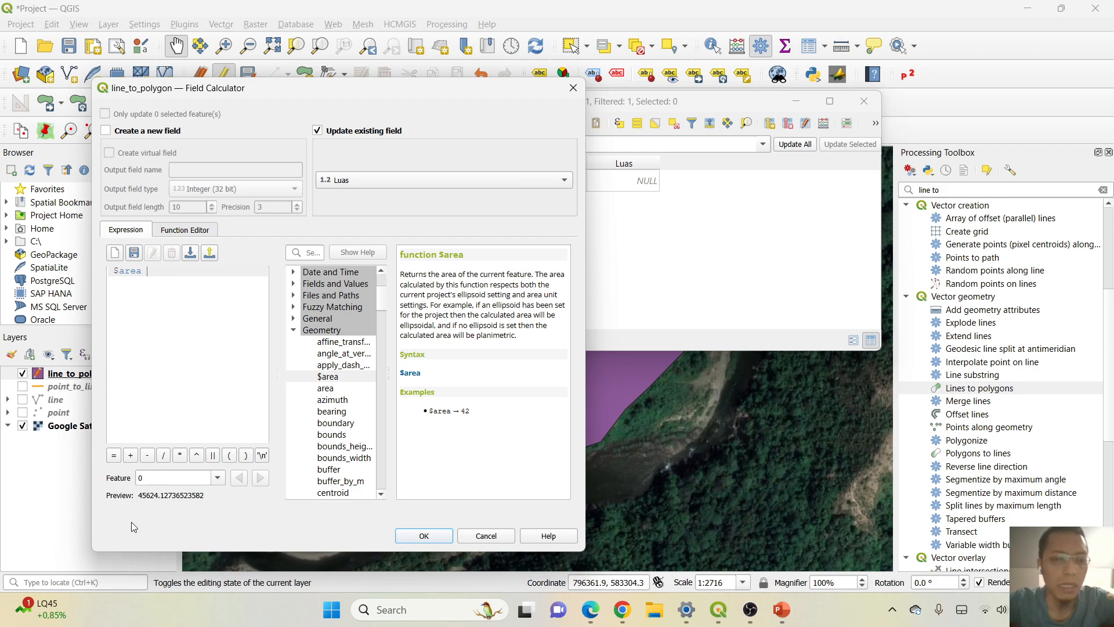
{"action": "left_click", "coordinate": [164, 456]}
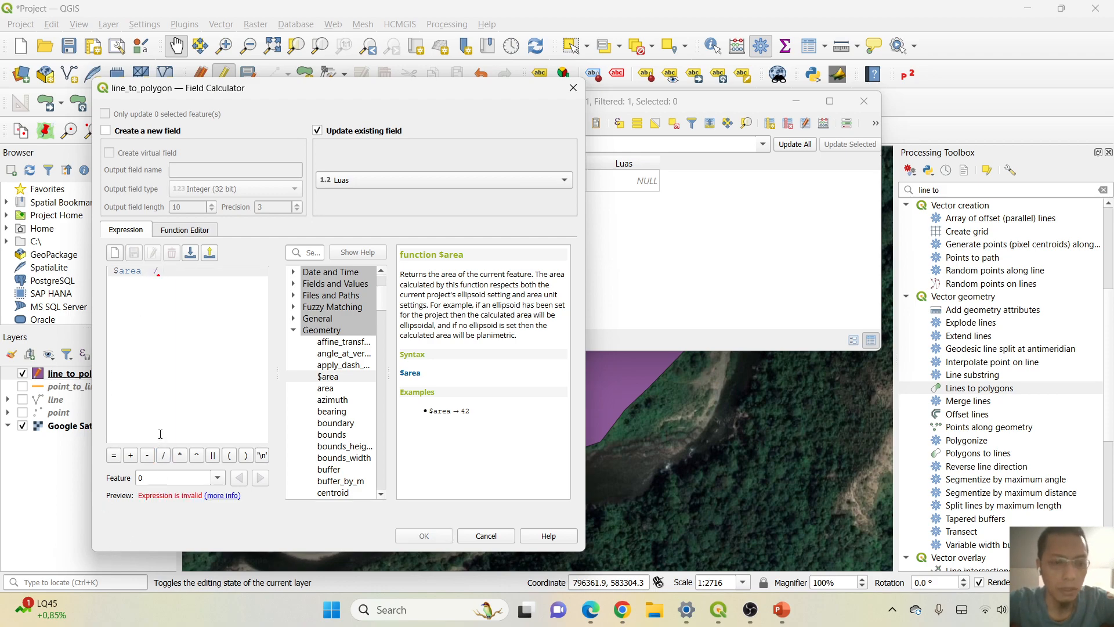
{"action": "type", "text": "10000"}
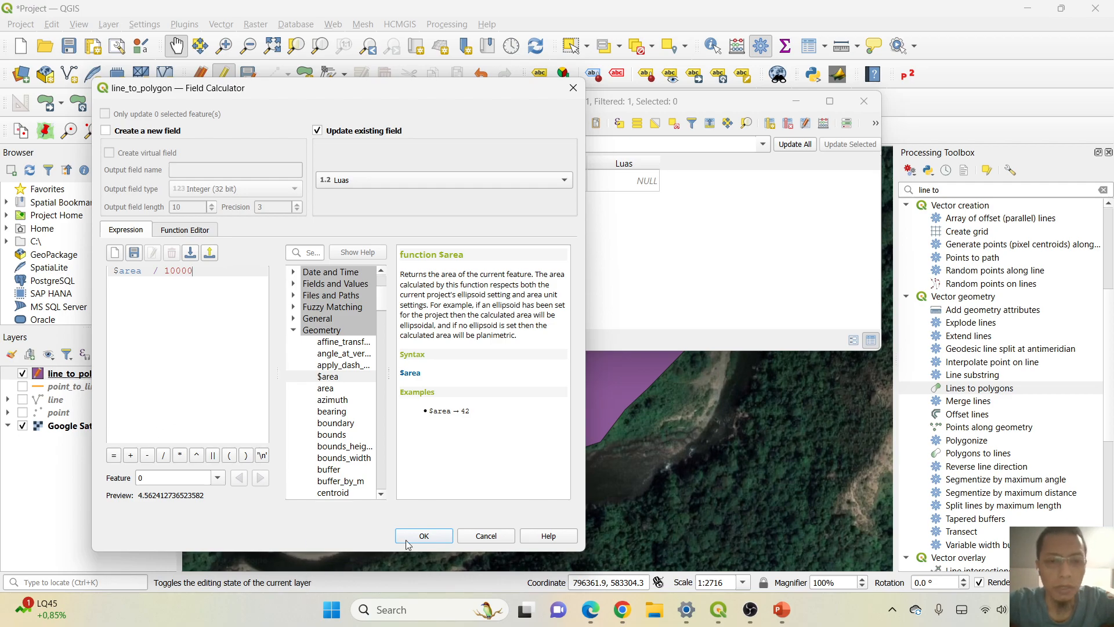
{"action": "left_click", "coordinate": [427, 535]}
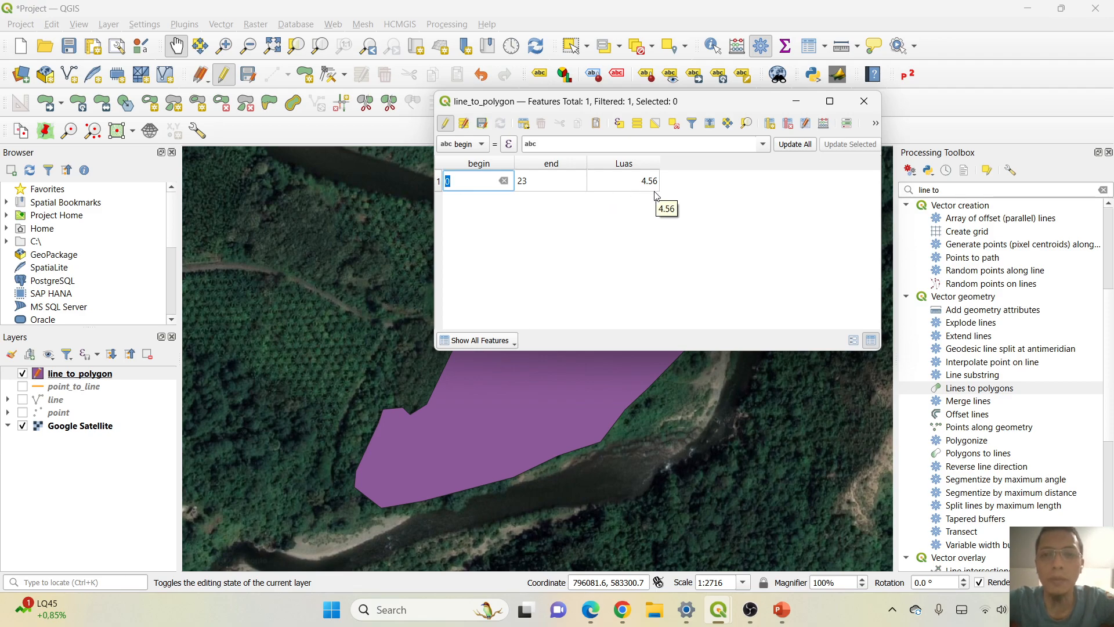
{"action": "left_click", "coordinate": [862, 102]}
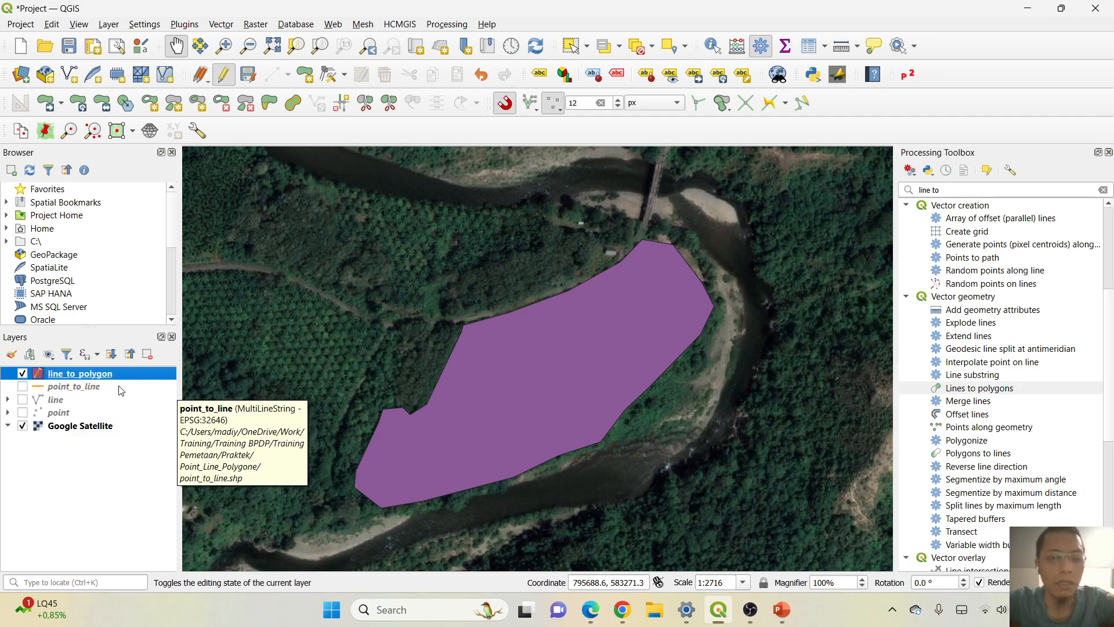
Hide the line_to_polygon layer and start a new shapefile layer saved as polygon.shp in the Point_Line_Polygone folder.
{"action": "left_click", "coordinate": [23, 374]}
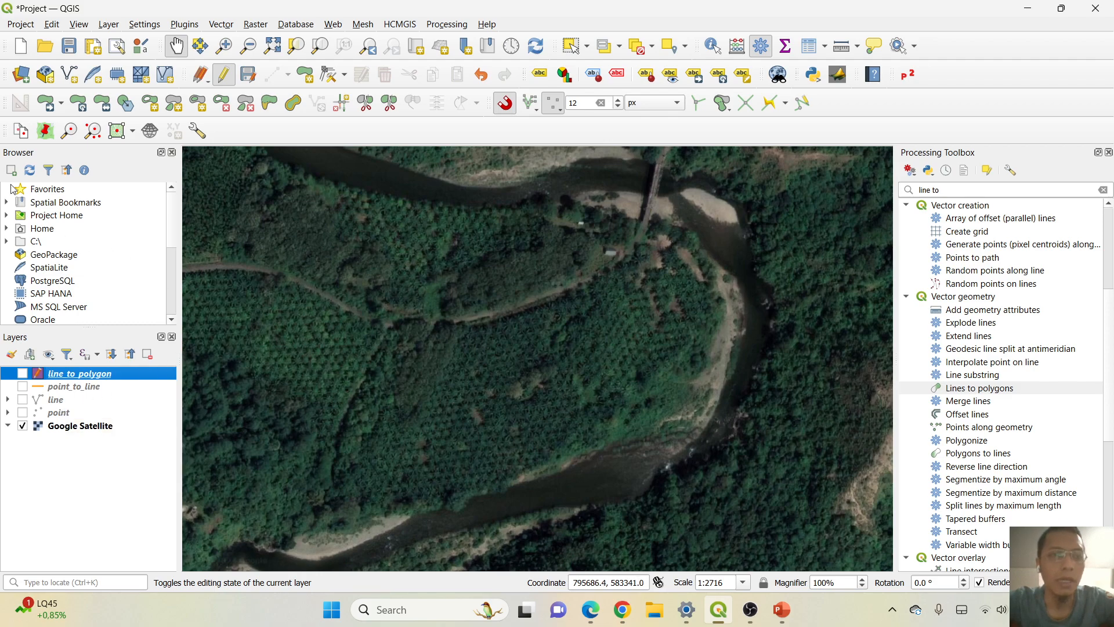
{"action": "left_click", "coordinate": [69, 75]}
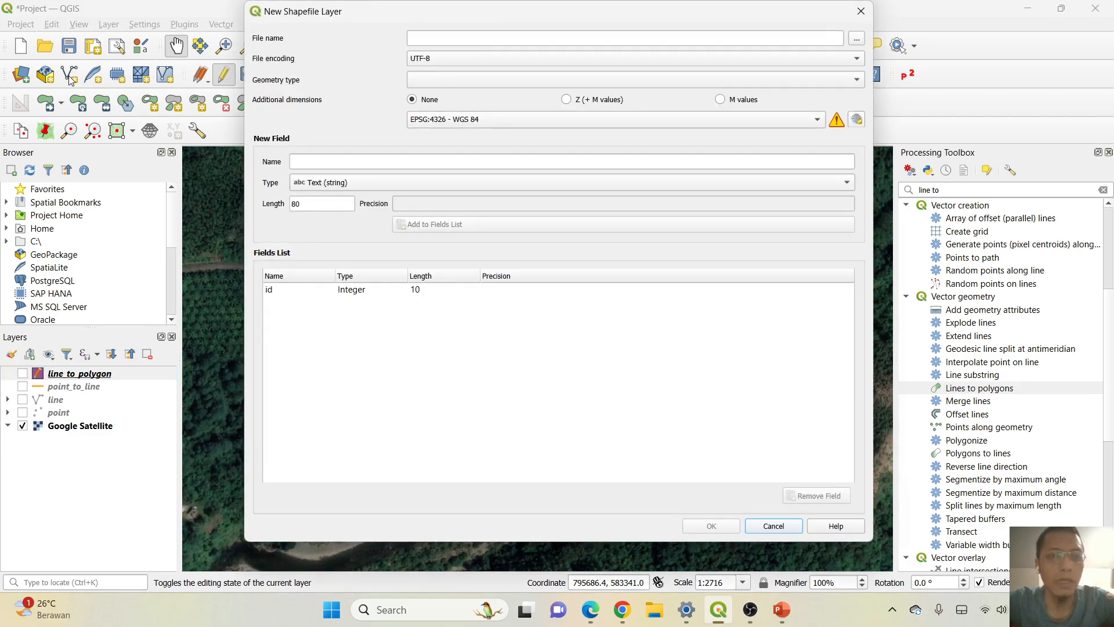
{"action": "left_click", "coordinate": [856, 38]}
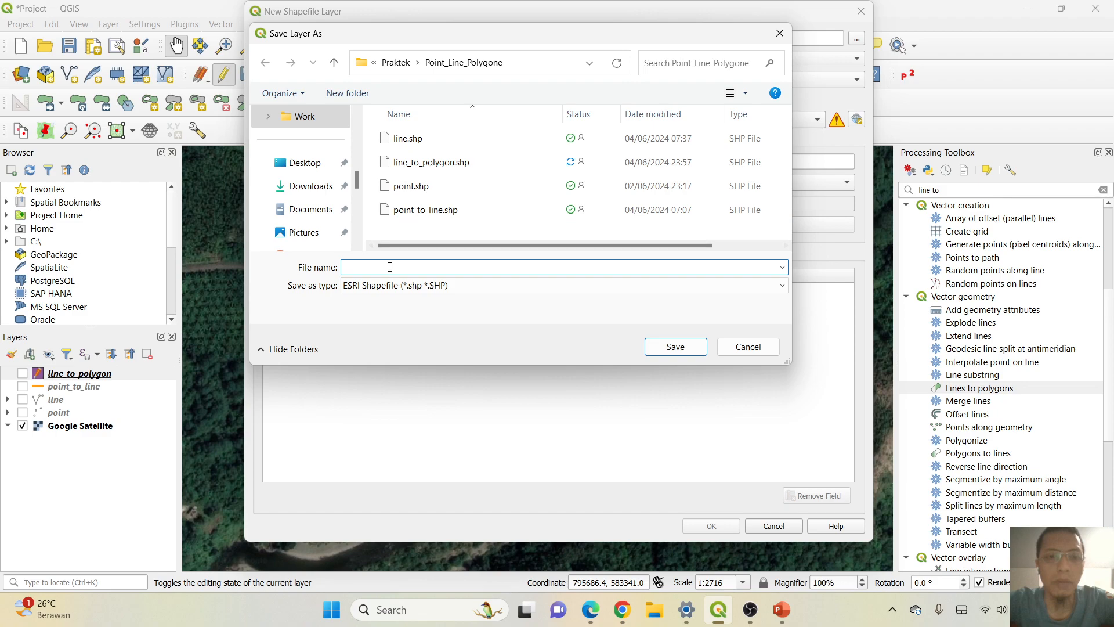
{"action": "type", "text": "po"}
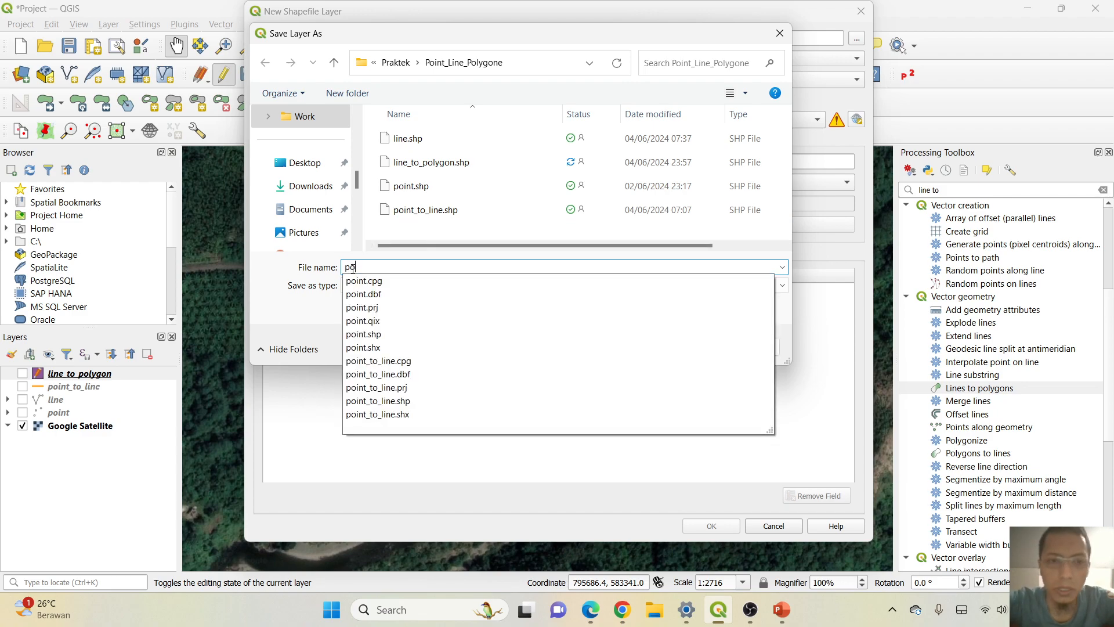
{"action": "type", "text": "iygon"}
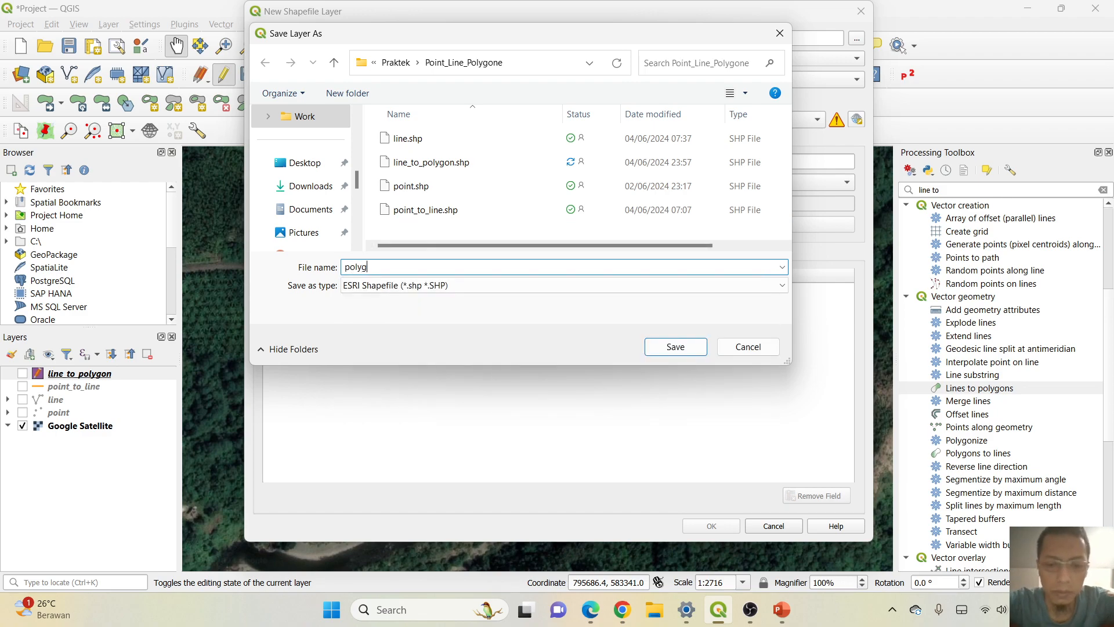
{"action": "left_click", "coordinate": [675, 347]}
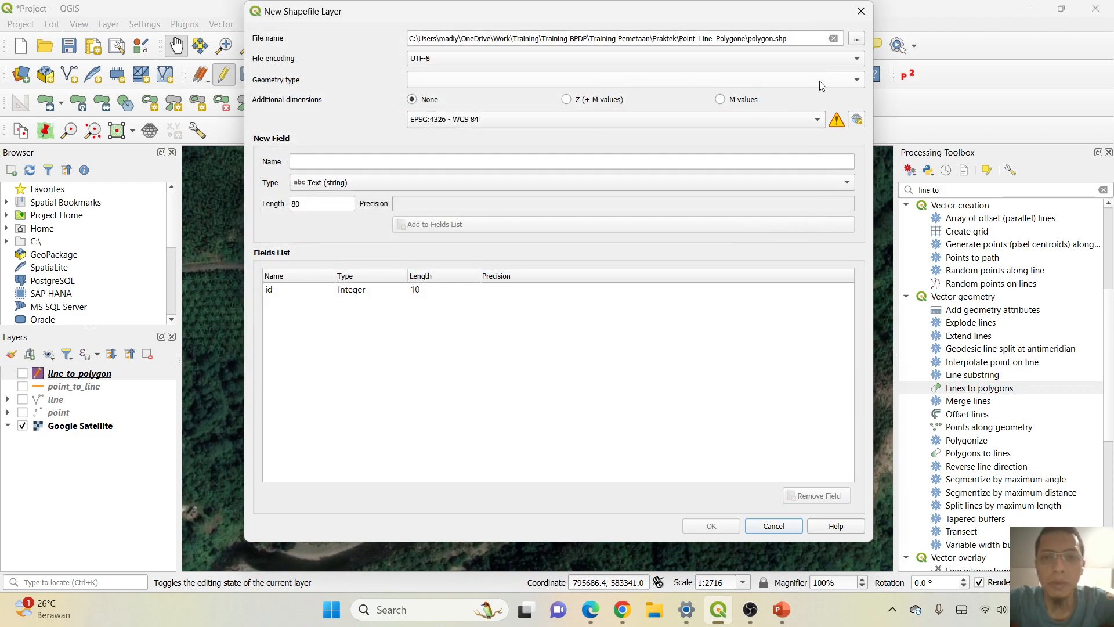
Set the new shapefile's geometry type to Polygon and its CRS to the project's EPSG:32646 - WGS 84 / UTM zone 46N.
{"action": "left_click", "coordinate": [849, 82]}
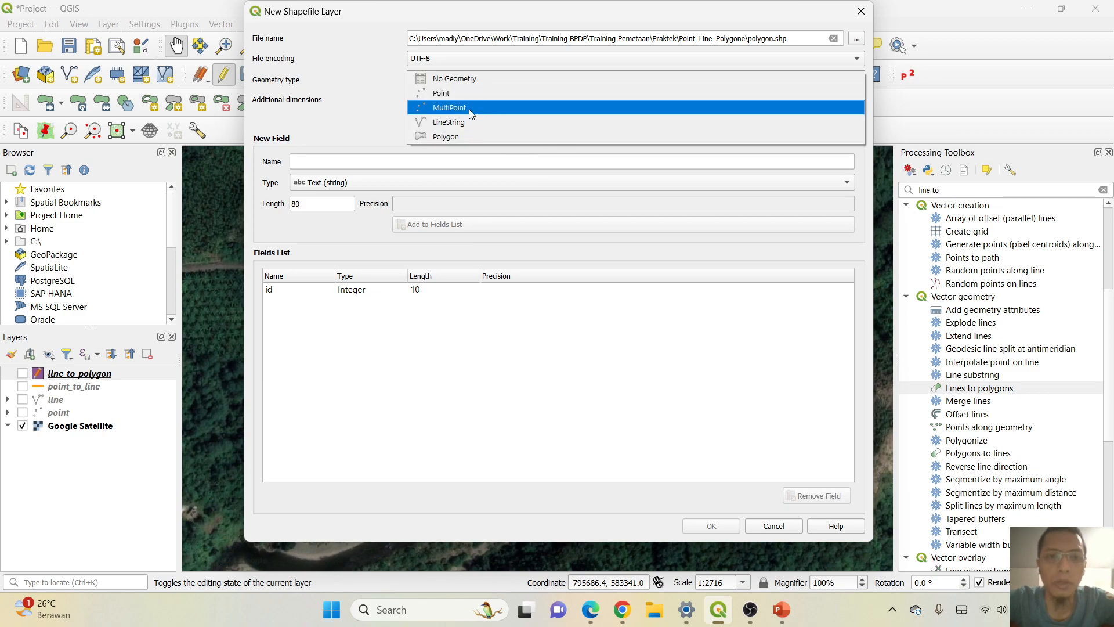
{"action": "left_click", "coordinate": [456, 137]}
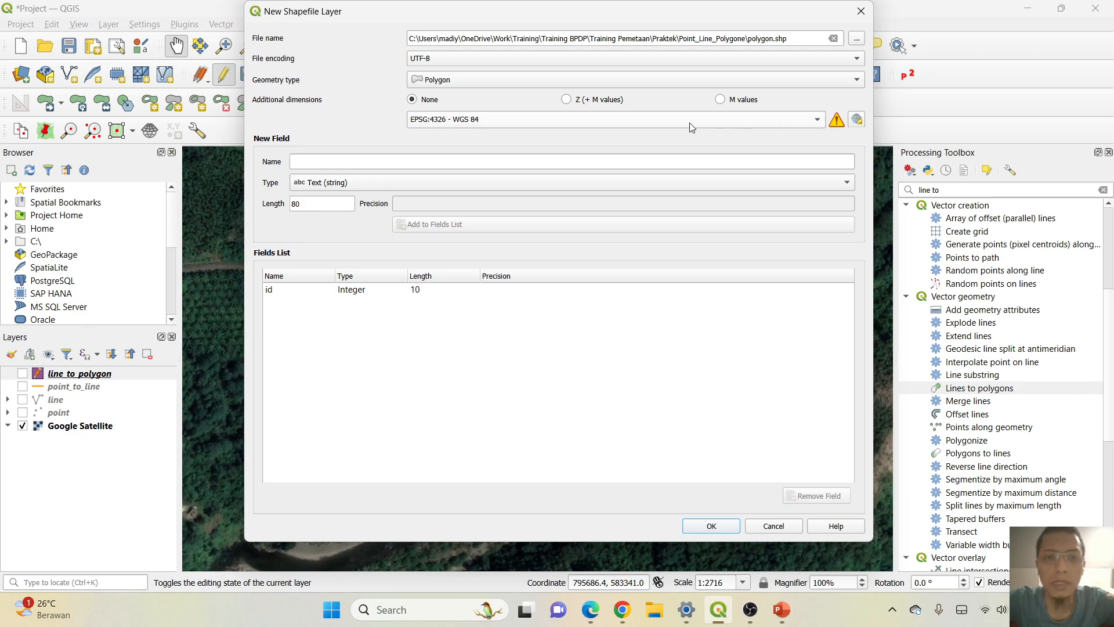
{"action": "left_click", "coordinate": [816, 120]}
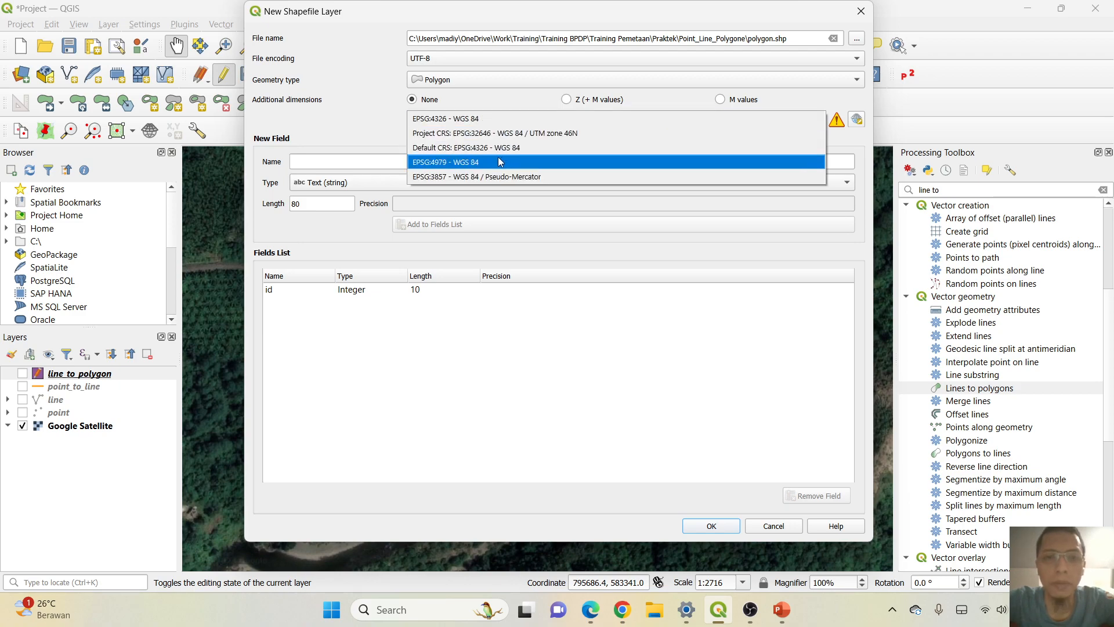
{"action": "left_click", "coordinate": [562, 133]}
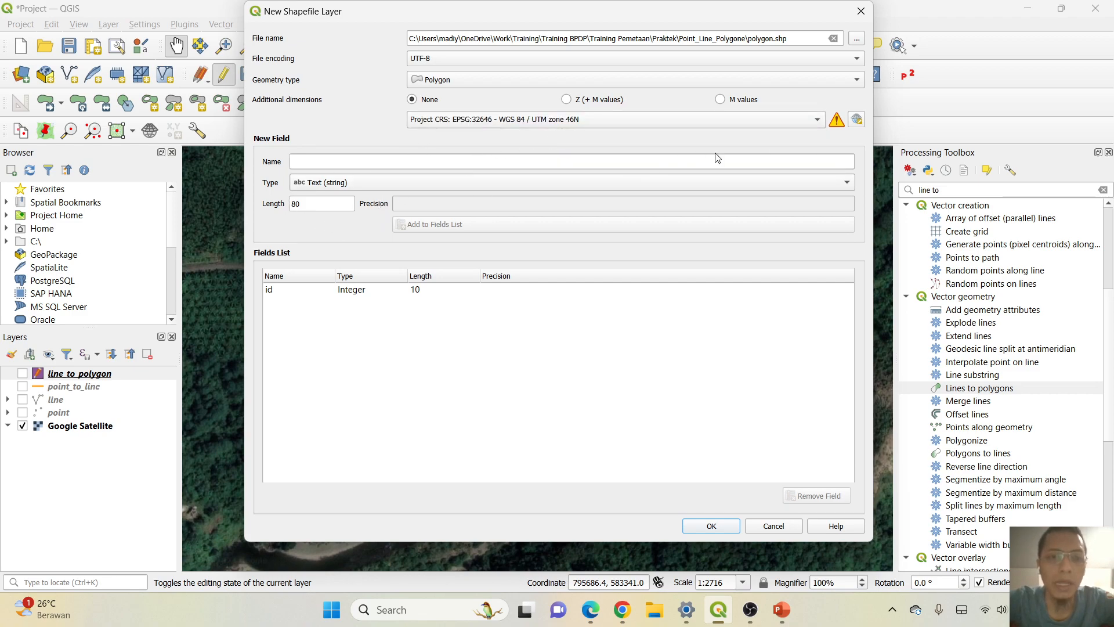
Add a decimal field named Luas with length 10 and precision 2, and create the polygon shapefile layer.
{"action": "left_click", "coordinate": [394, 164]}
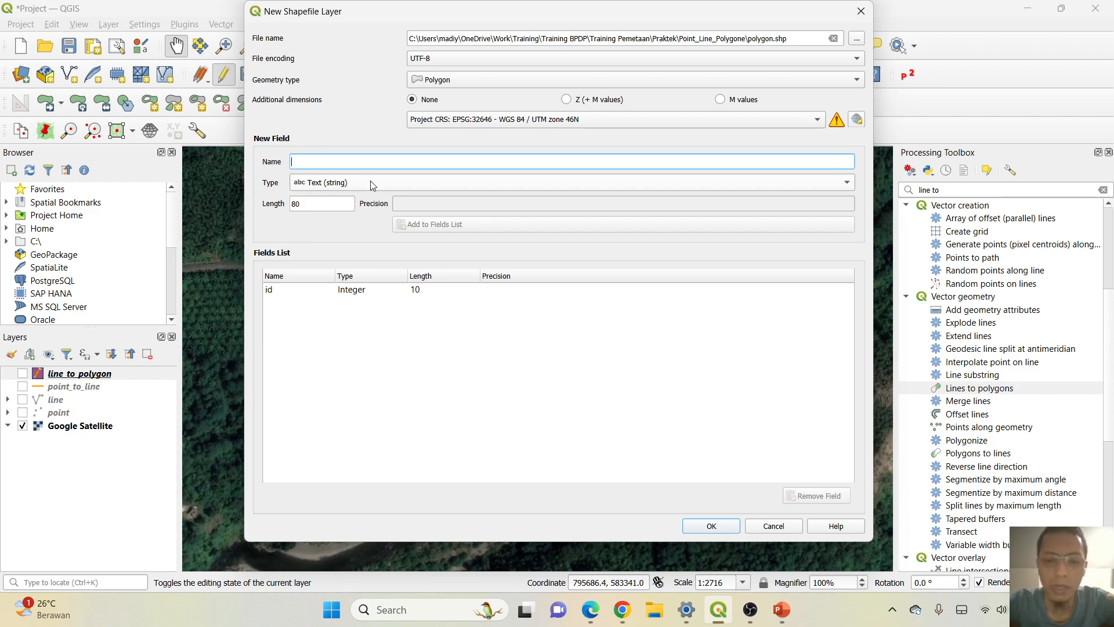
{"action": "type", "text": "Luas"}
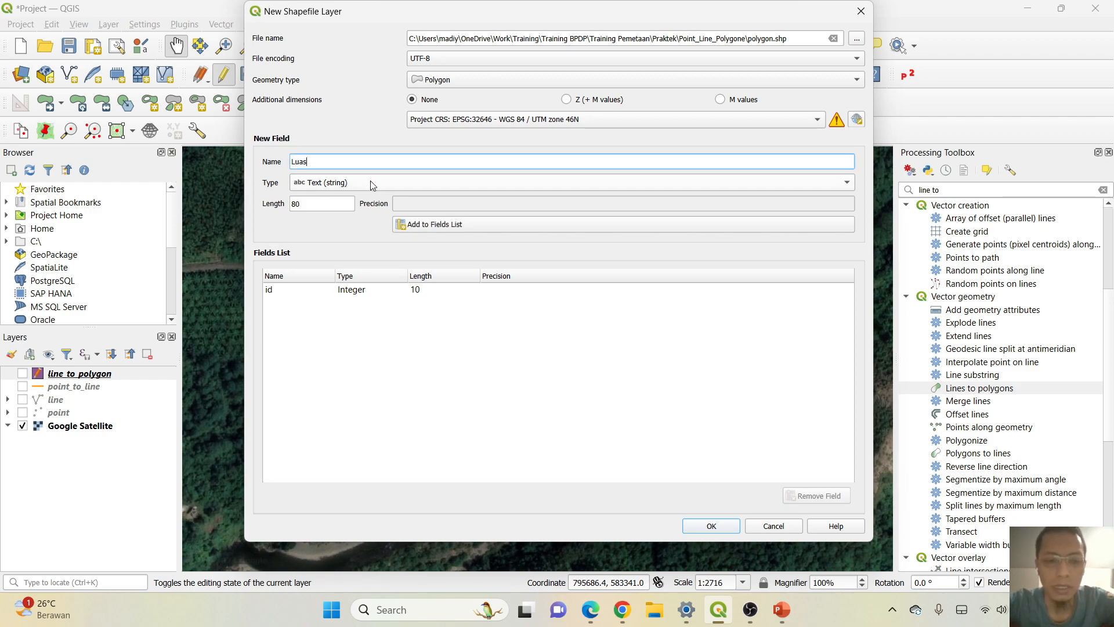
{"action": "left_click", "coordinate": [380, 185]}
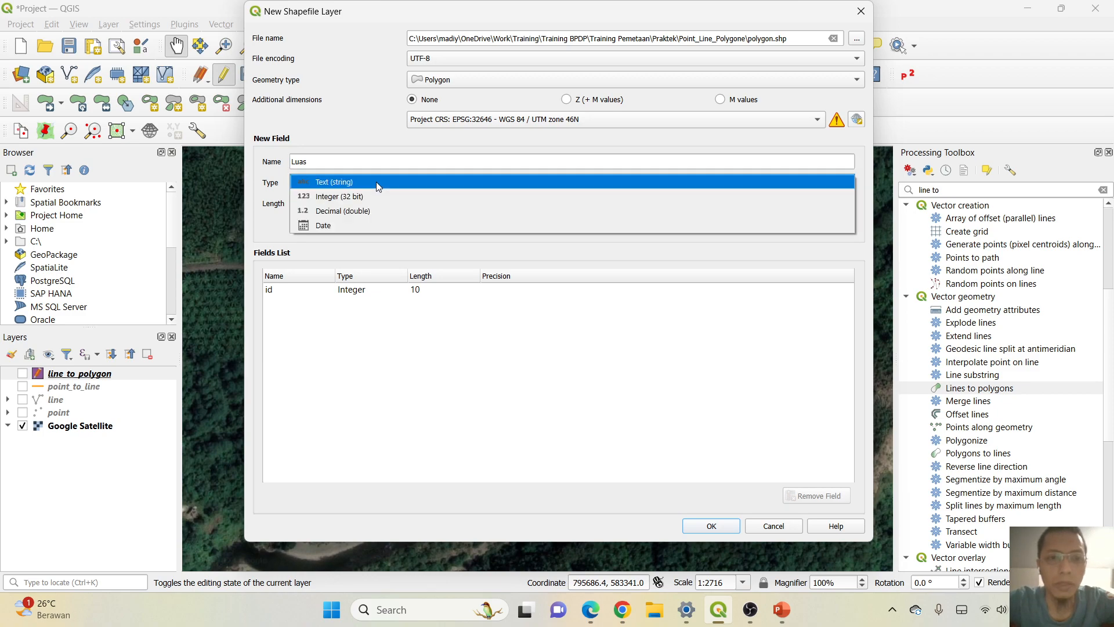
{"action": "left_click", "coordinate": [385, 211]}
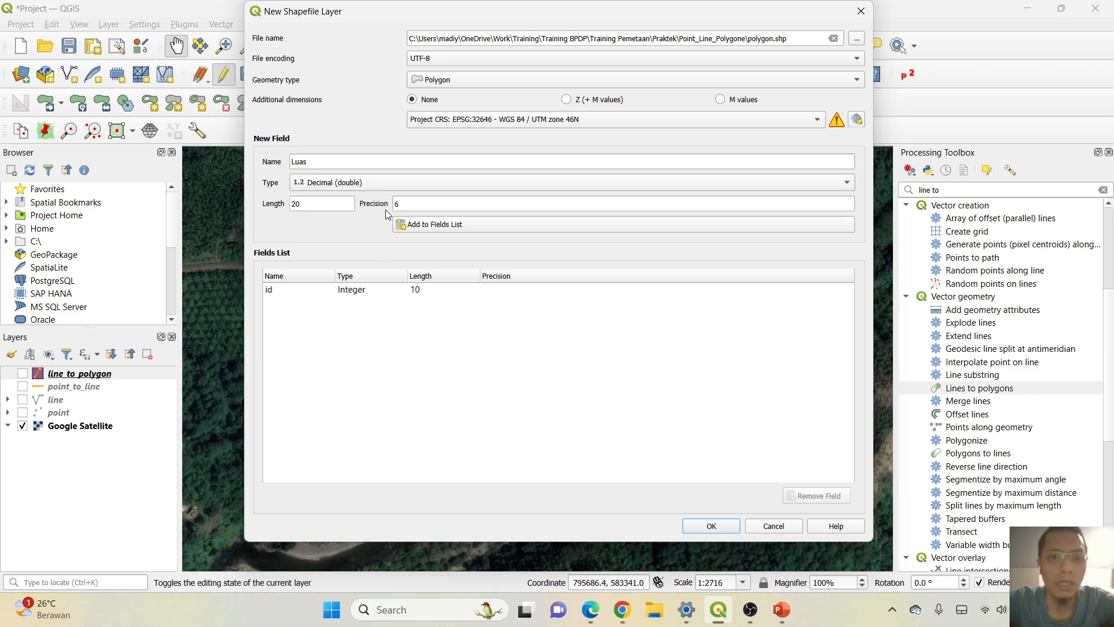
{"action": "left_click", "coordinate": [317, 205]}
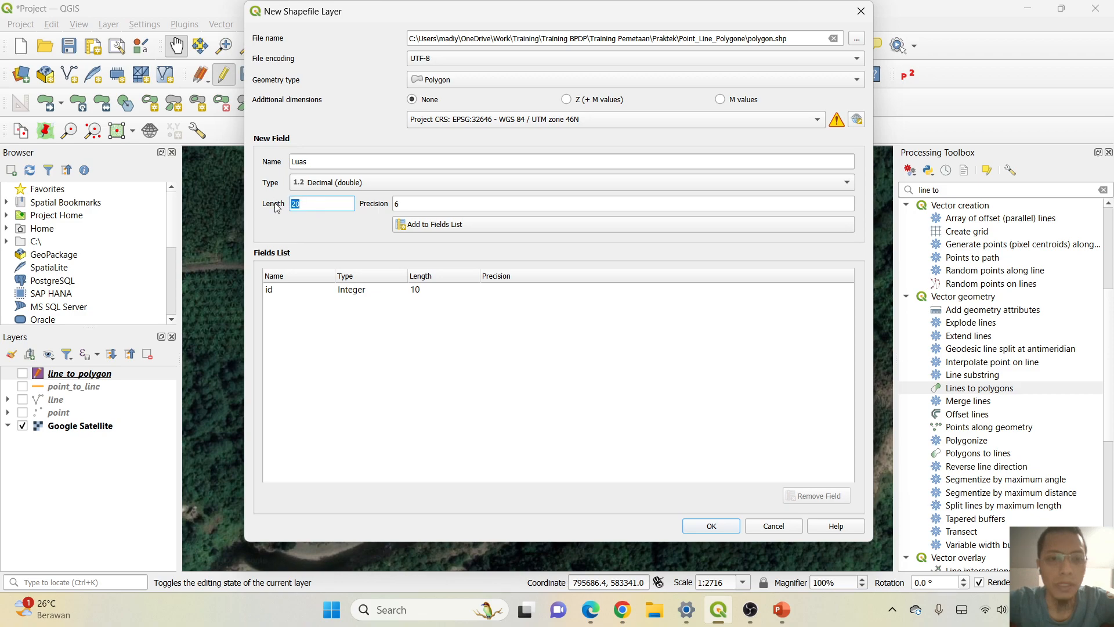
{"action": "type", "text": "10"}
{"action": "key", "text": "Tab"}
{"action": "type", "text": "2"}
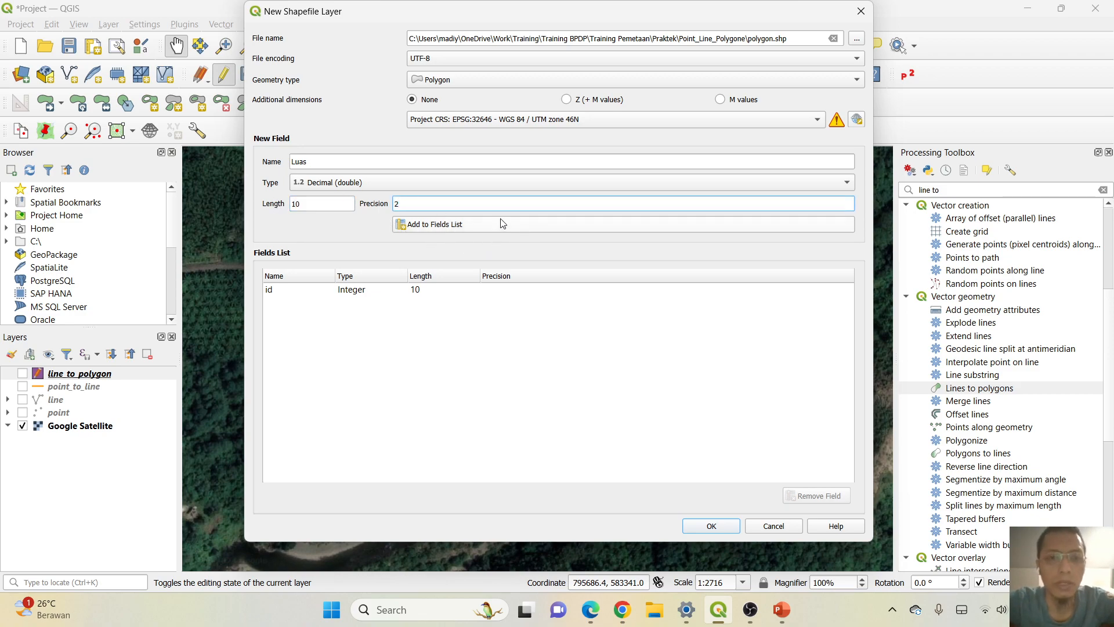
{"action": "left_click", "coordinate": [448, 233]}
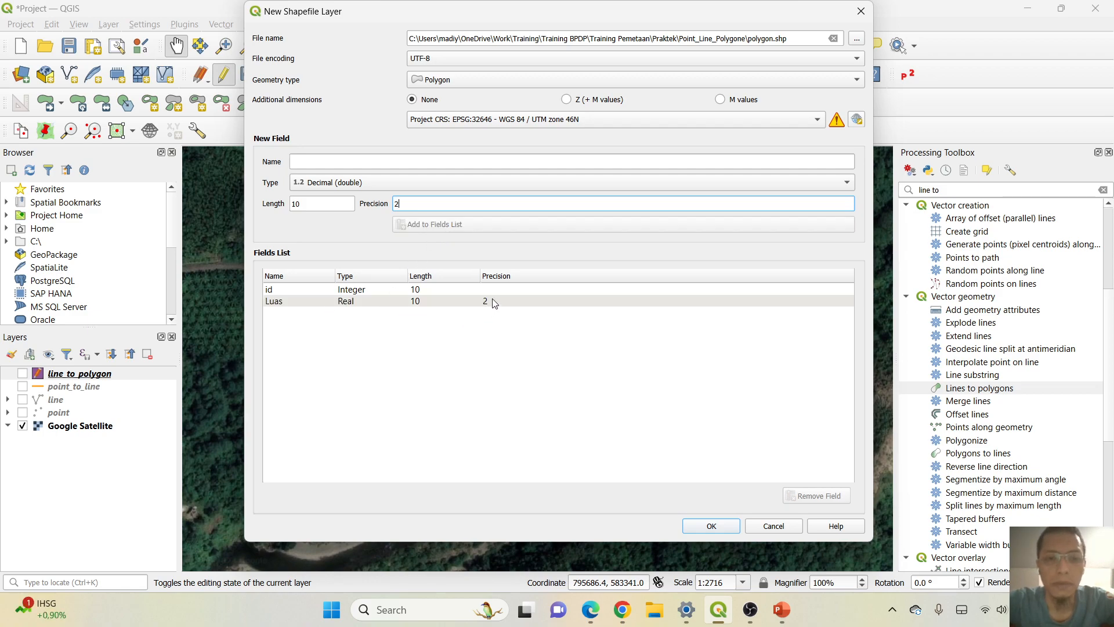
{"action": "left_click", "coordinate": [711, 526]}
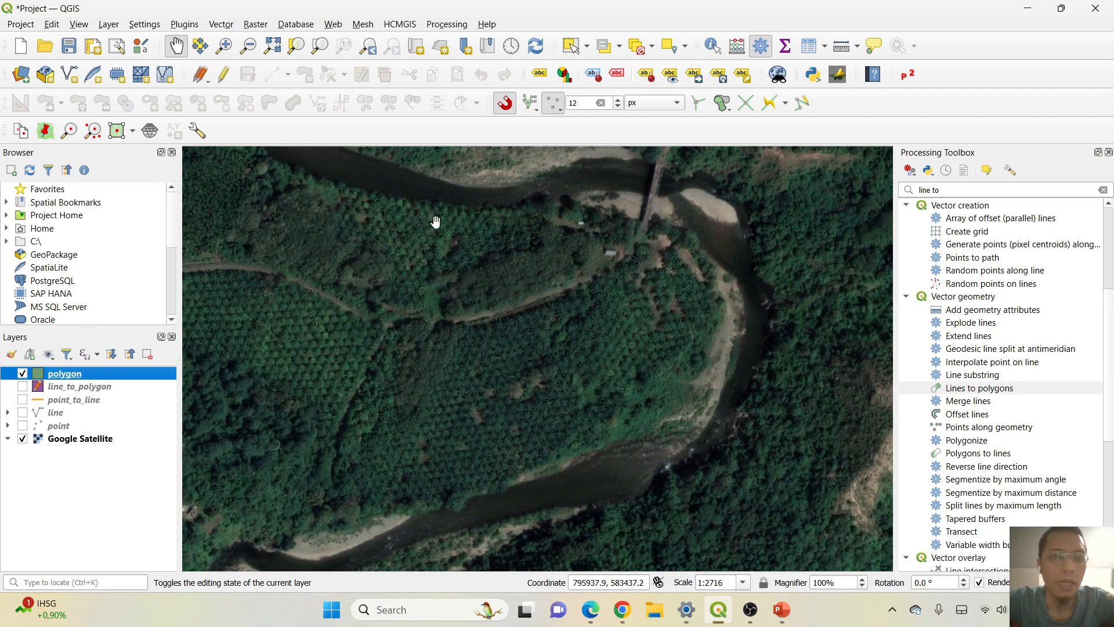
Turn on editing for the polygon layer, start the Add Polygon Feature tool and briefly display line_to_polygon for comparison.
{"action": "left_click", "coordinate": [225, 77]}
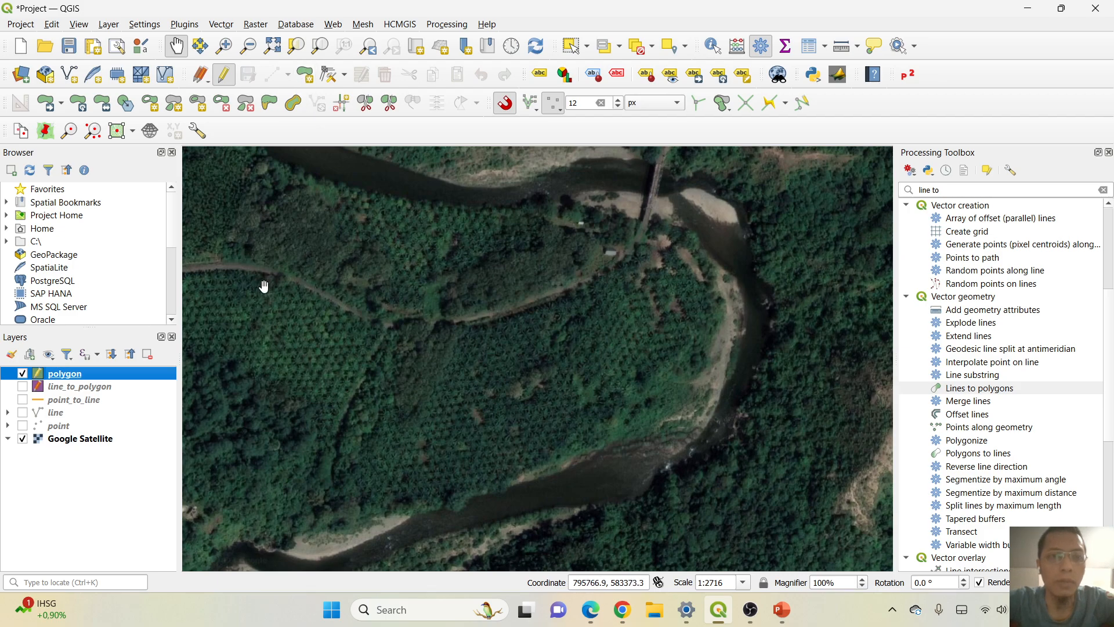
{"action": "left_click", "coordinate": [306, 75]}
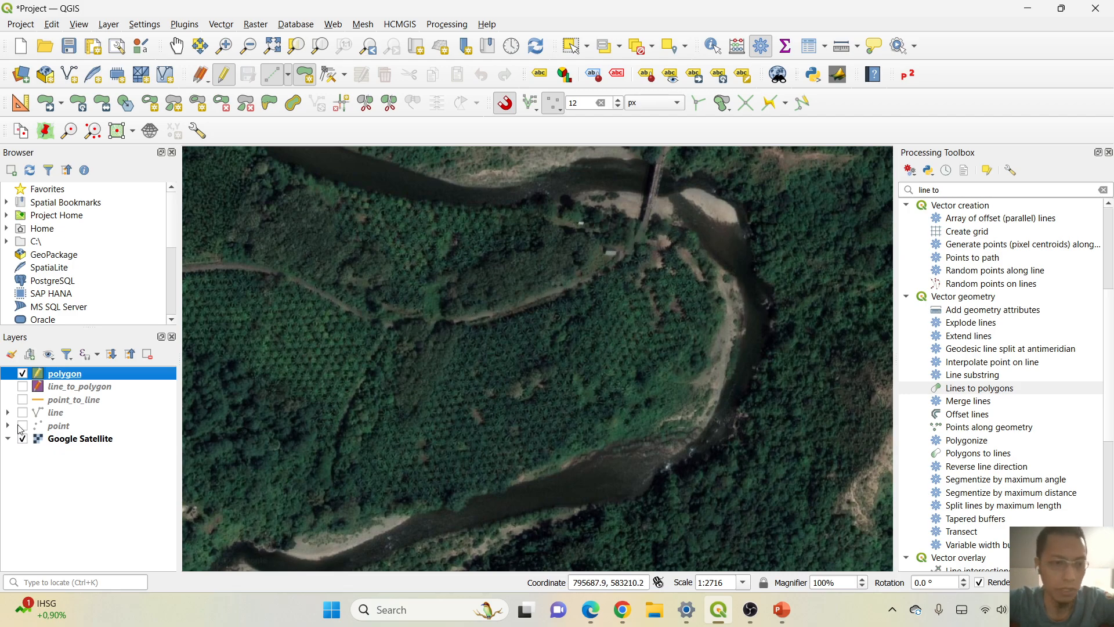
{"action": "left_click", "coordinate": [23, 387]}
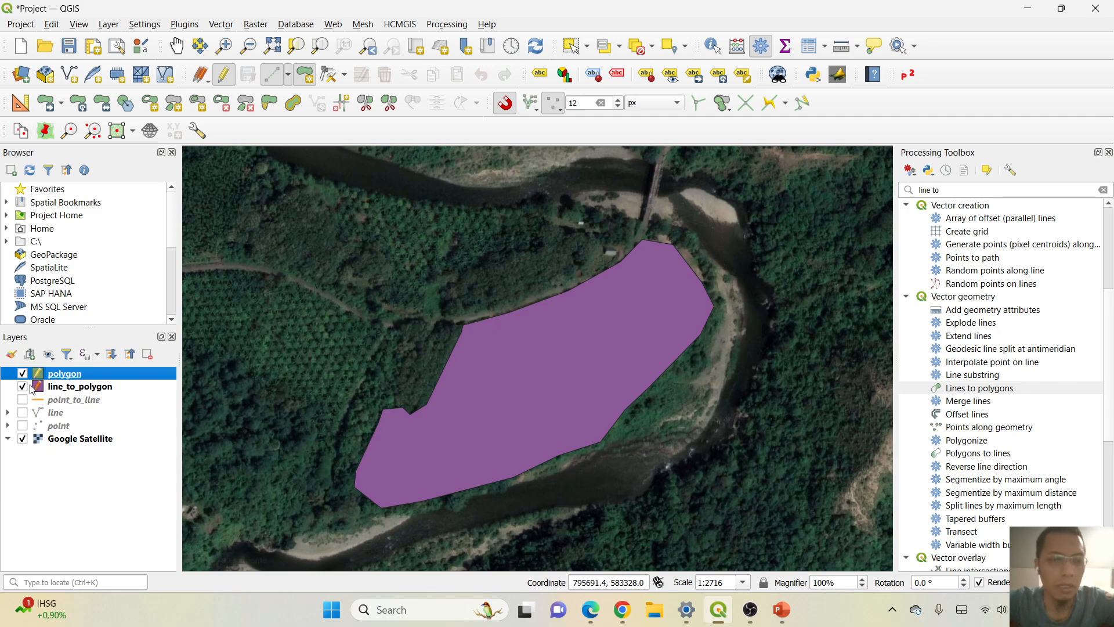
{"action": "left_click", "coordinate": [23, 386]}
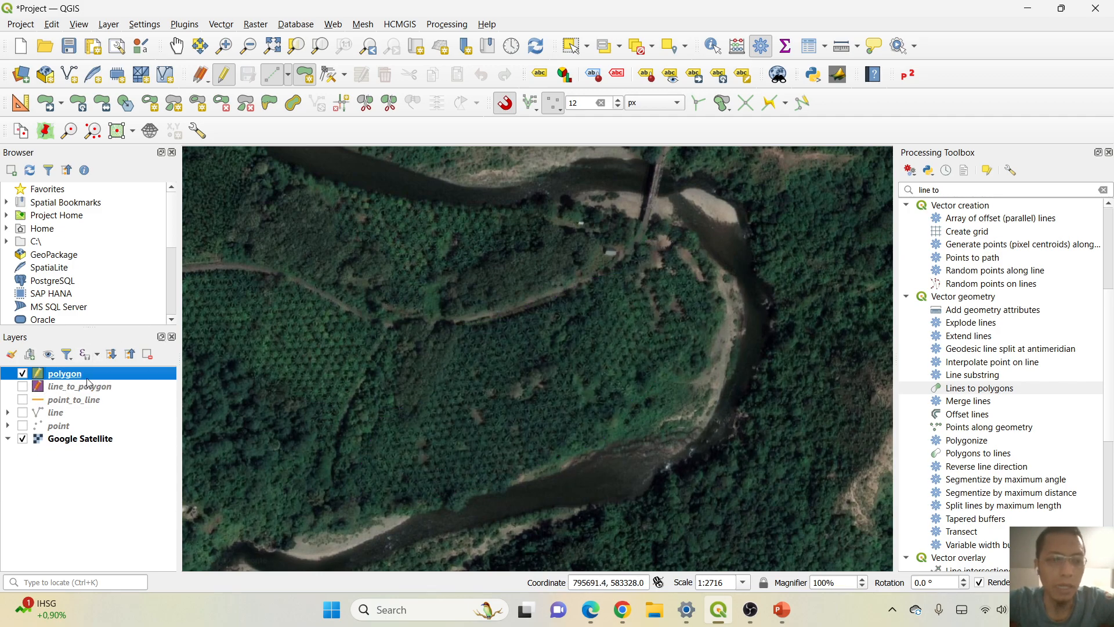
{"action": "left_click", "coordinate": [464, 325]}
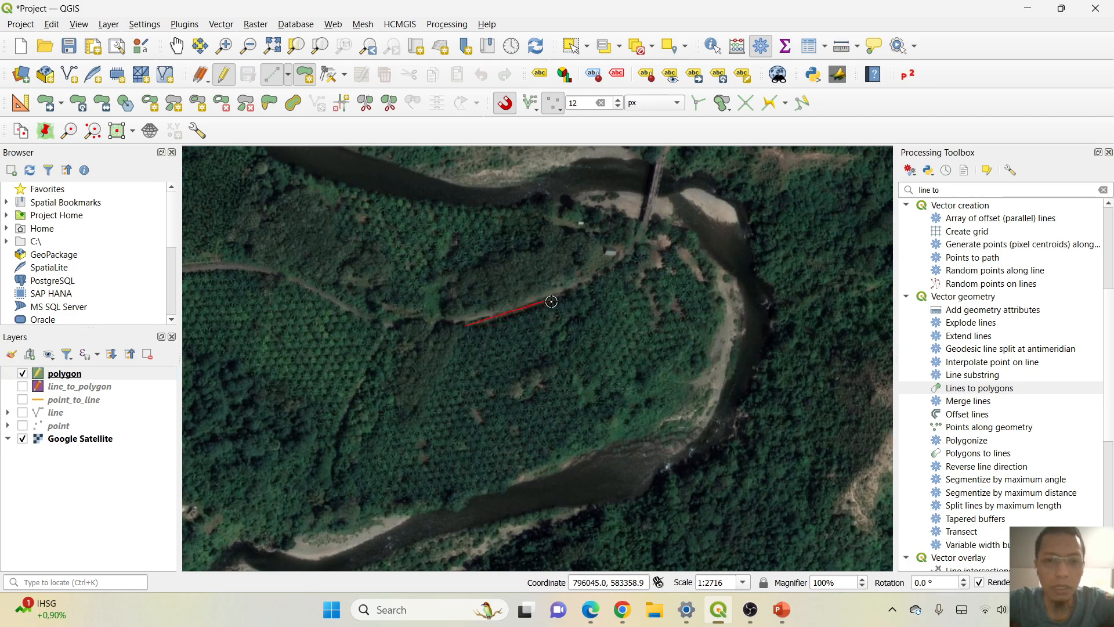
{"action": "left_click", "coordinate": [638, 247]}
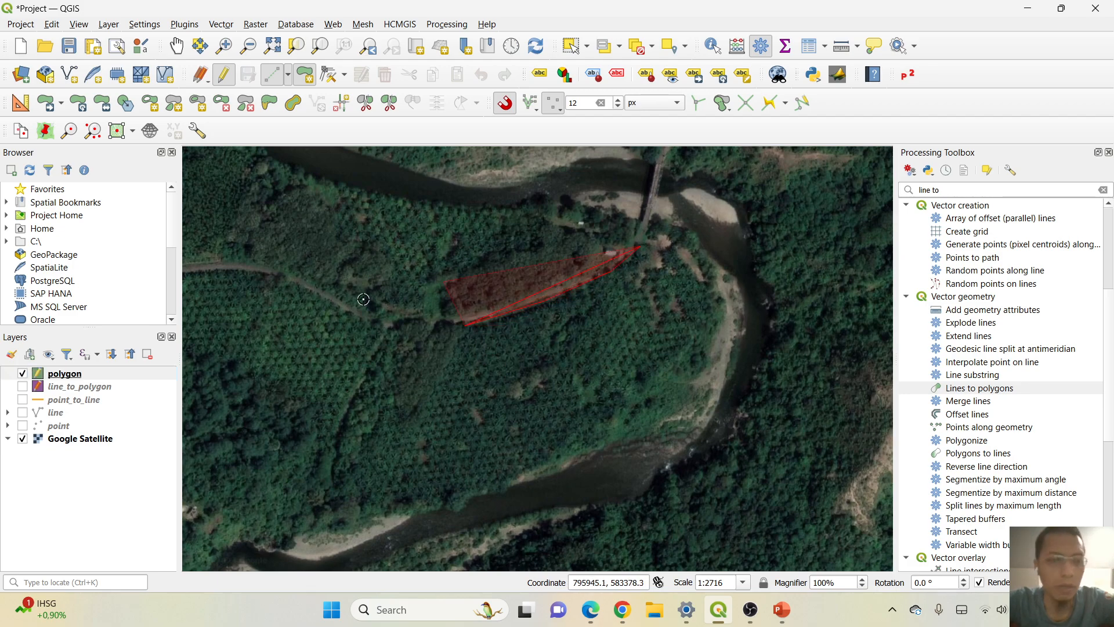
{"action": "left_click", "coordinate": [649, 226]}
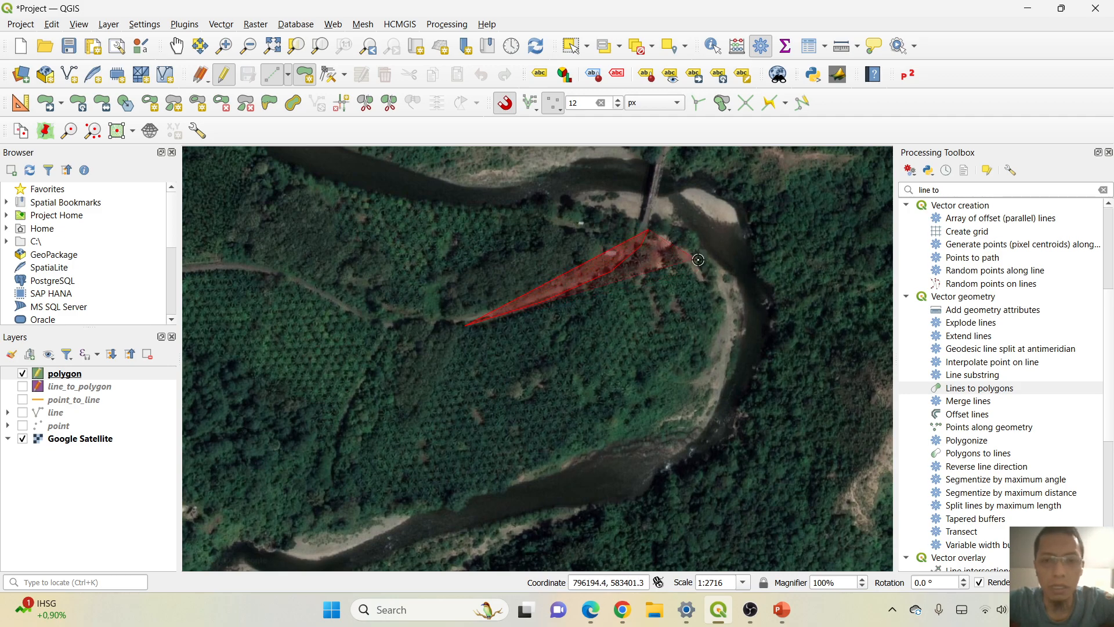
{"action": "key", "text": "Escape"}
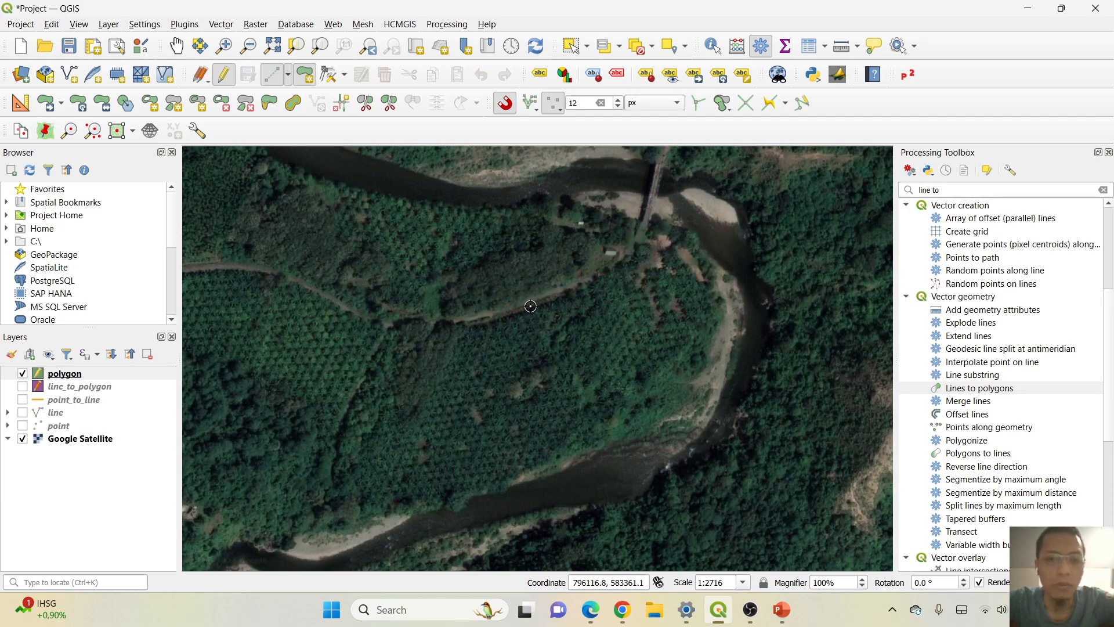
Show the line_to_polygon layer as a tracing reference and inspect its northwest corner beside the road up close.
{"action": "left_click", "coordinate": [23, 387]}
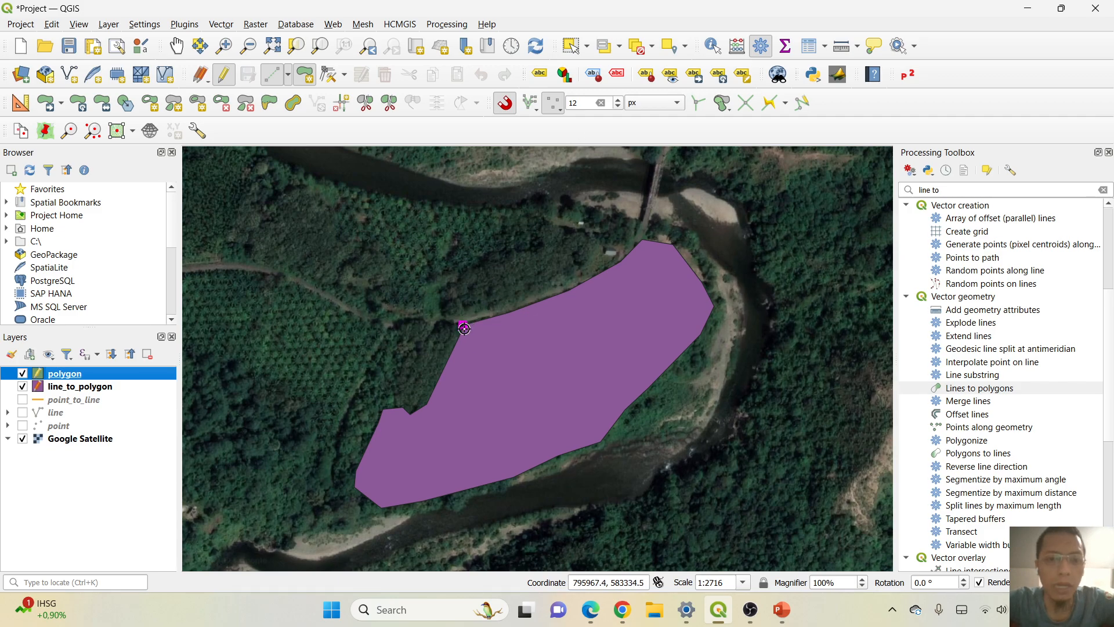
{"action": "scroll", "coordinate": [468, 332], "scroll_direction": "up", "scroll_amount": 3}
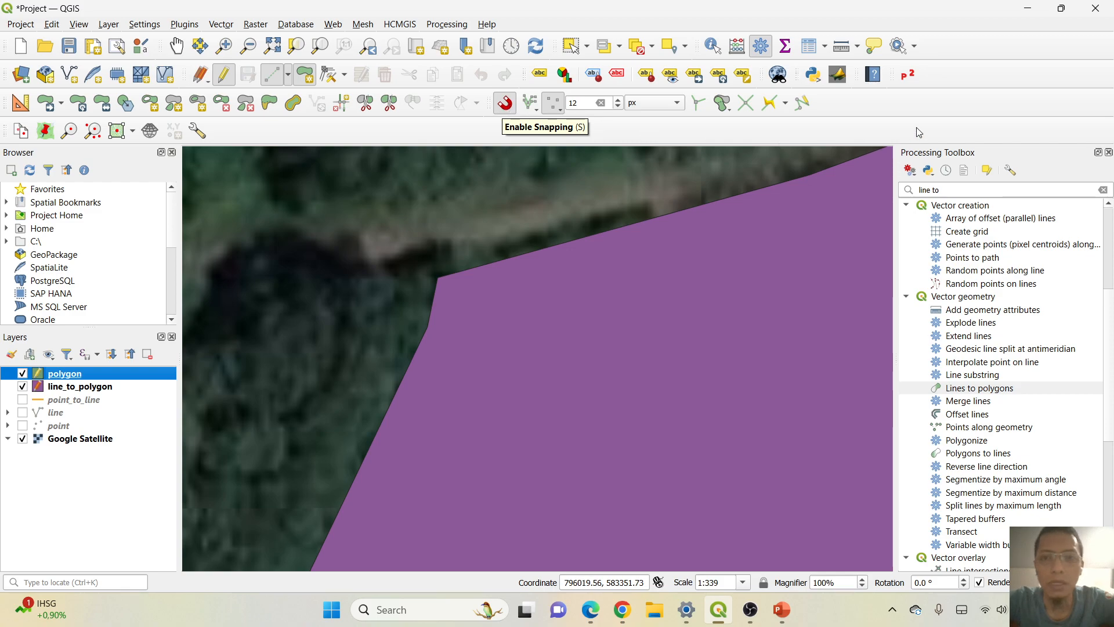
Hide and restore the Advanced Digitizing Toolbar, and check the Enable Snapping option.
{"action": "right_click", "coordinate": [924, 105]}
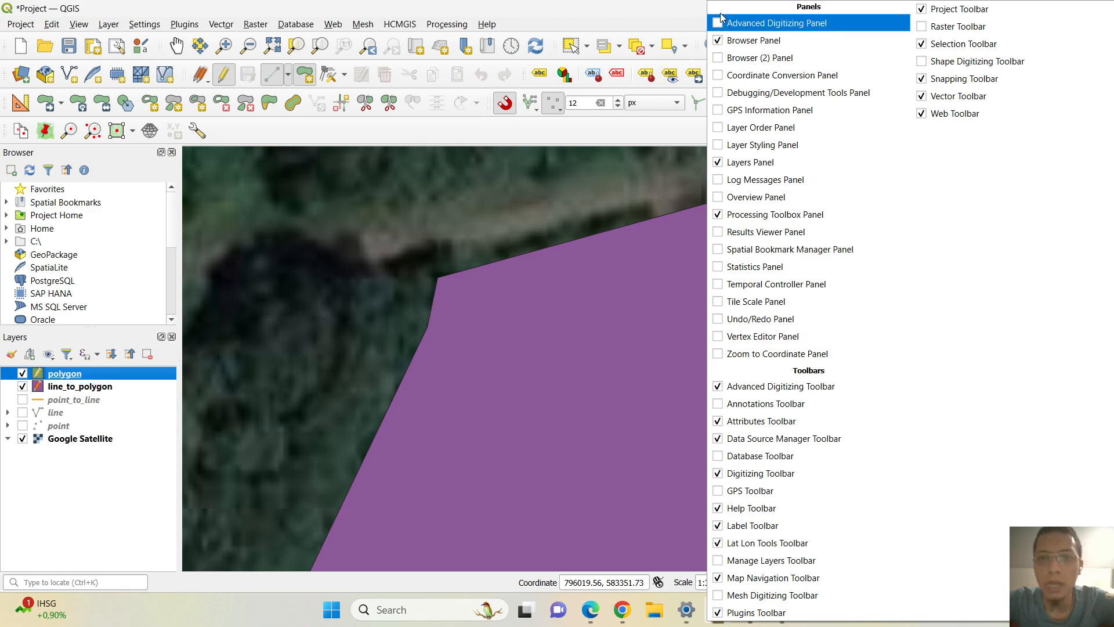
{"action": "left_click", "coordinate": [681, 11]}
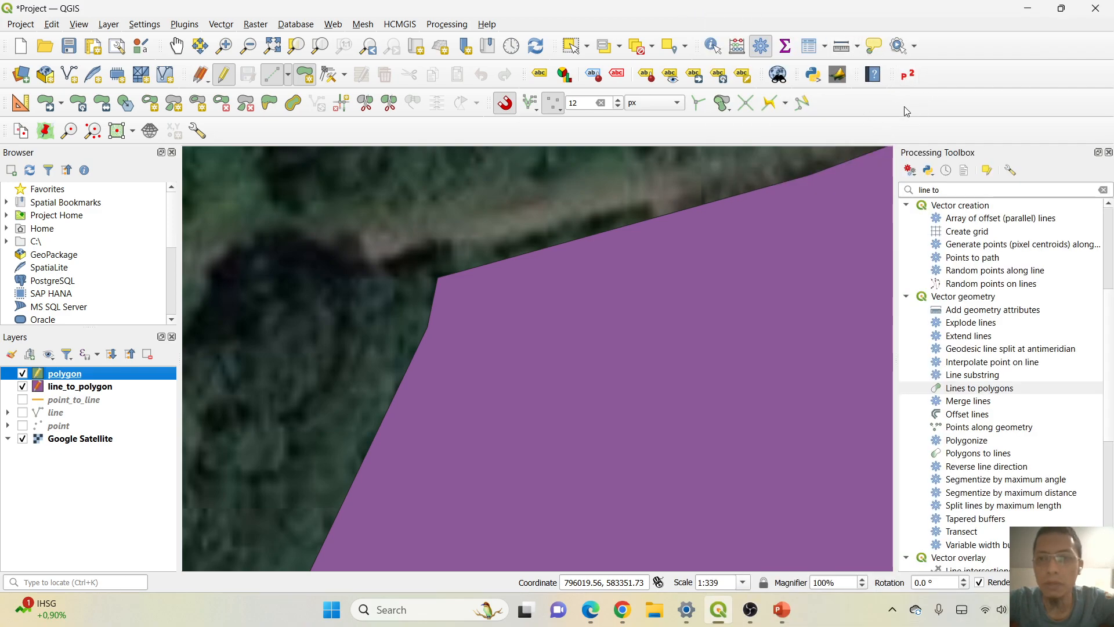
{"action": "right_click", "coordinate": [871, 104]}
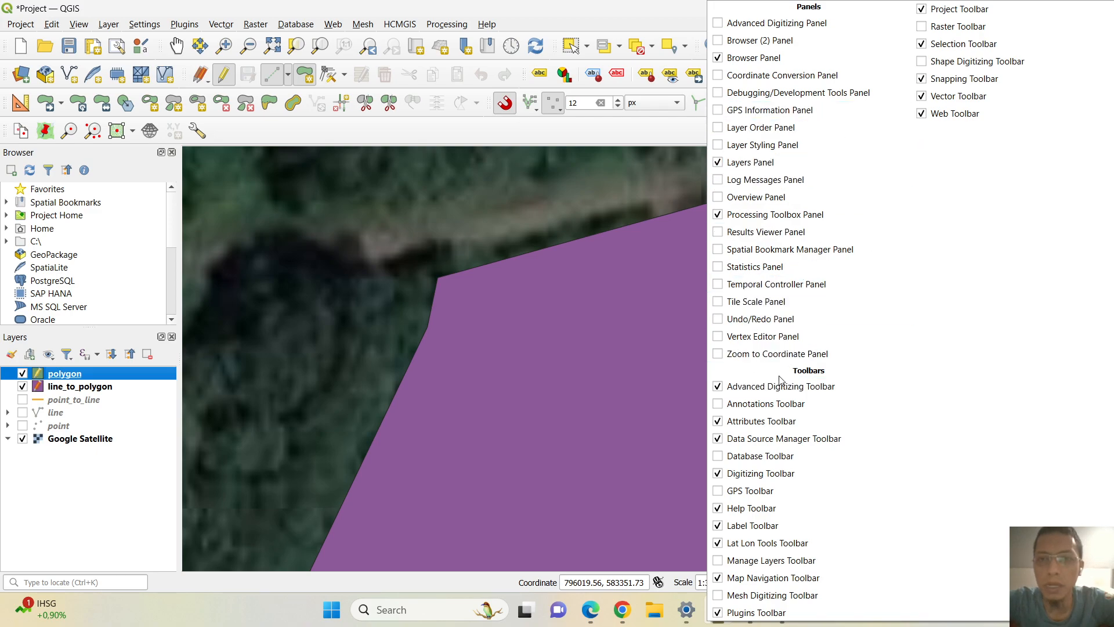
{"action": "left_click", "coordinate": [719, 387]}
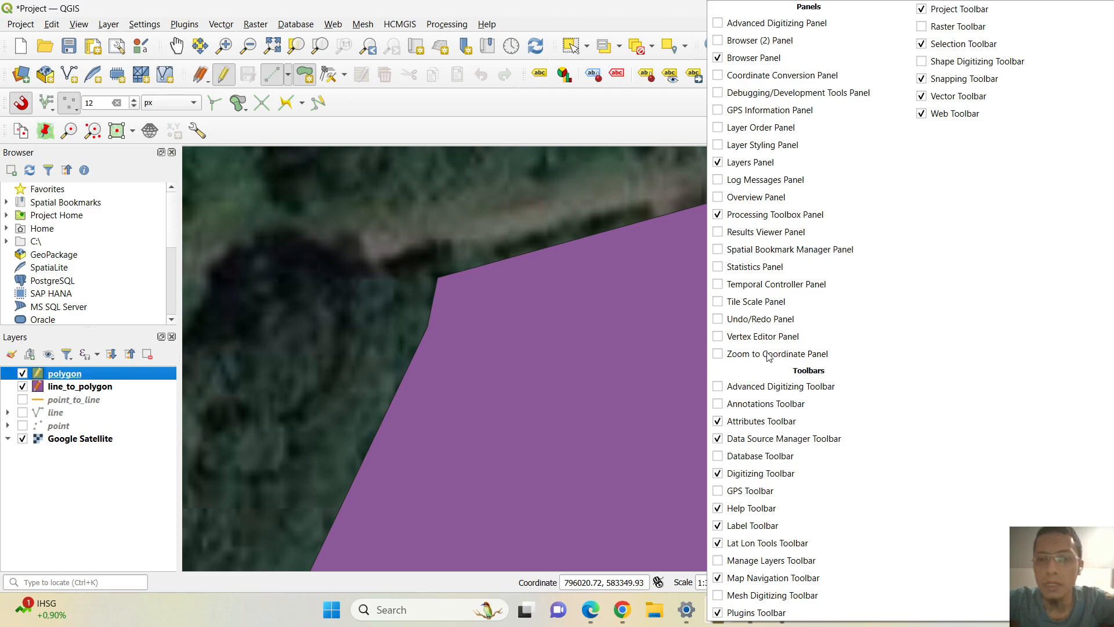
{"action": "left_click", "coordinate": [719, 393]}
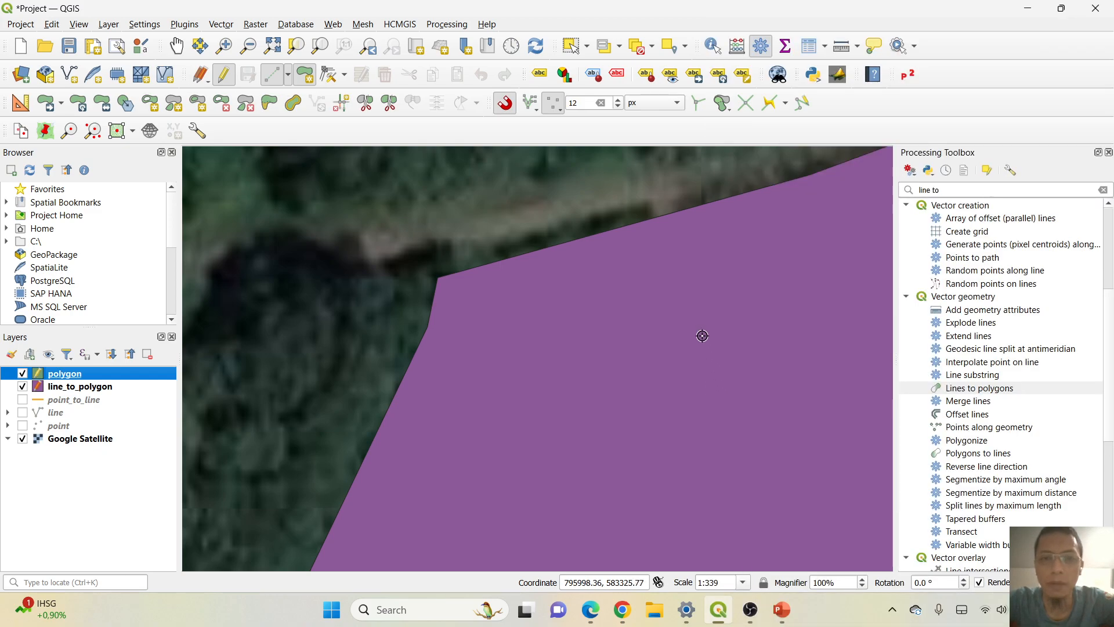
{"action": "left_click", "coordinate": [504, 103]}
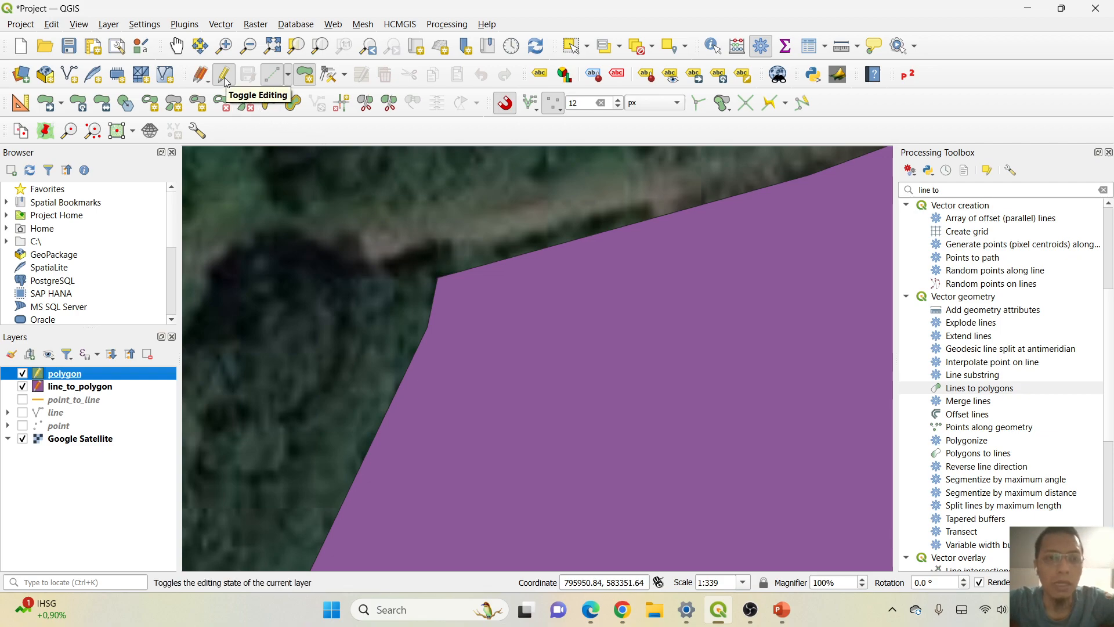
Start a new polygon snapped to the northwest corner of line_to_polygon and add the next vertex eastward along the road.
{"action": "left_click", "coordinate": [306, 76]}
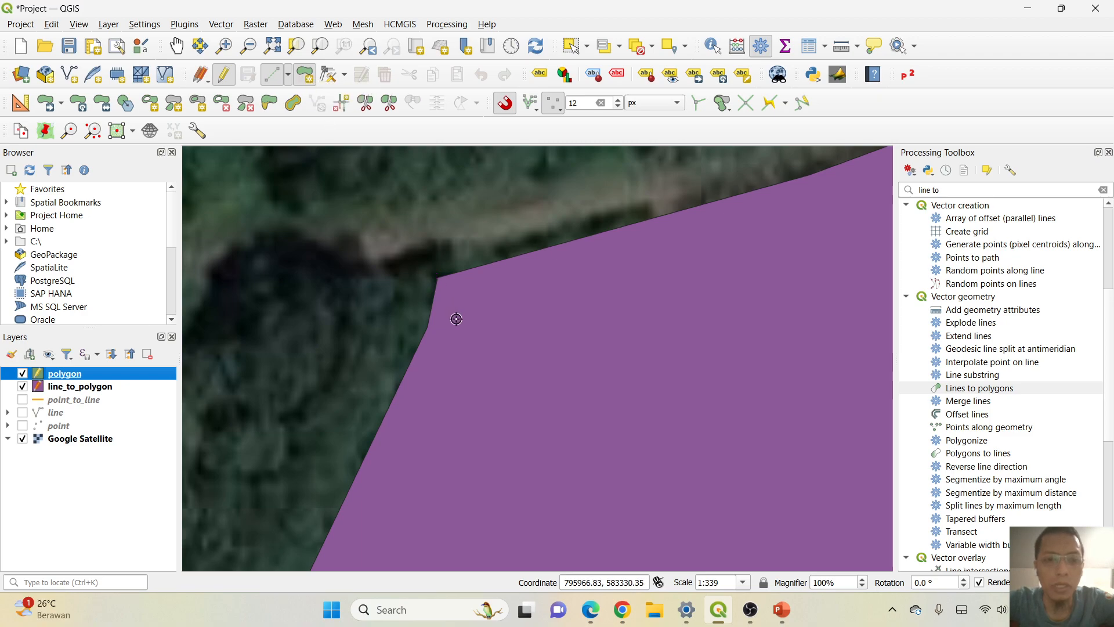
{"action": "left_click", "coordinate": [438, 279]}
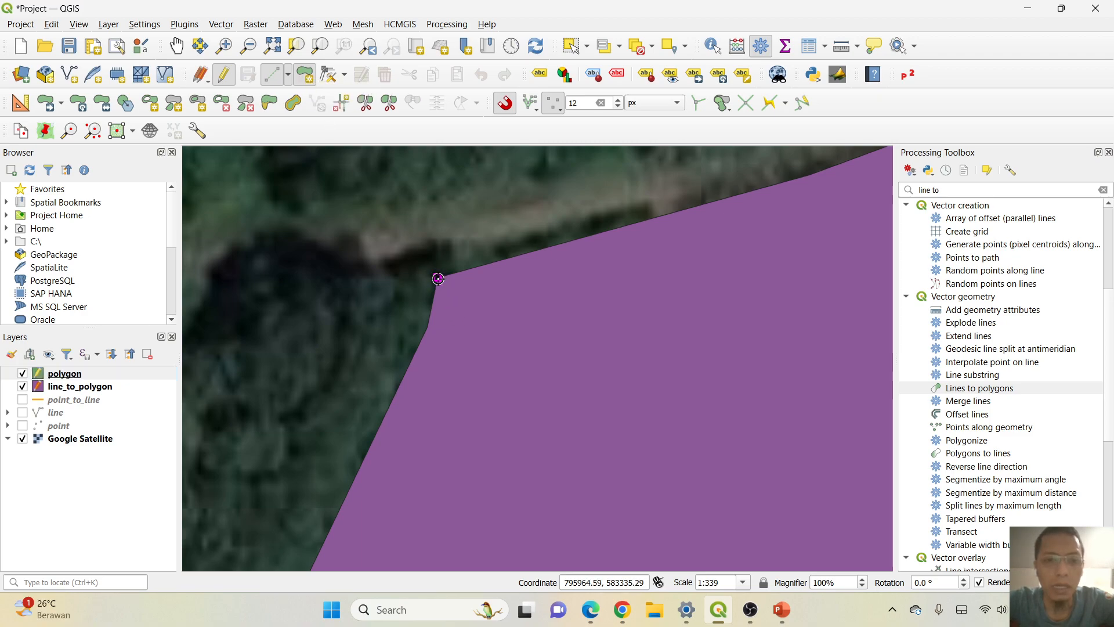
{"action": "scroll", "coordinate": [535, 236], "scroll_direction": "up", "scroll_amount": 2}
{"action": "scroll", "coordinate": [536, 236], "scroll_direction": "down", "scroll_amount": 2}
{"action": "left_click_drag", "start_coordinate": [680, 227], "coordinate": [398, 323]}
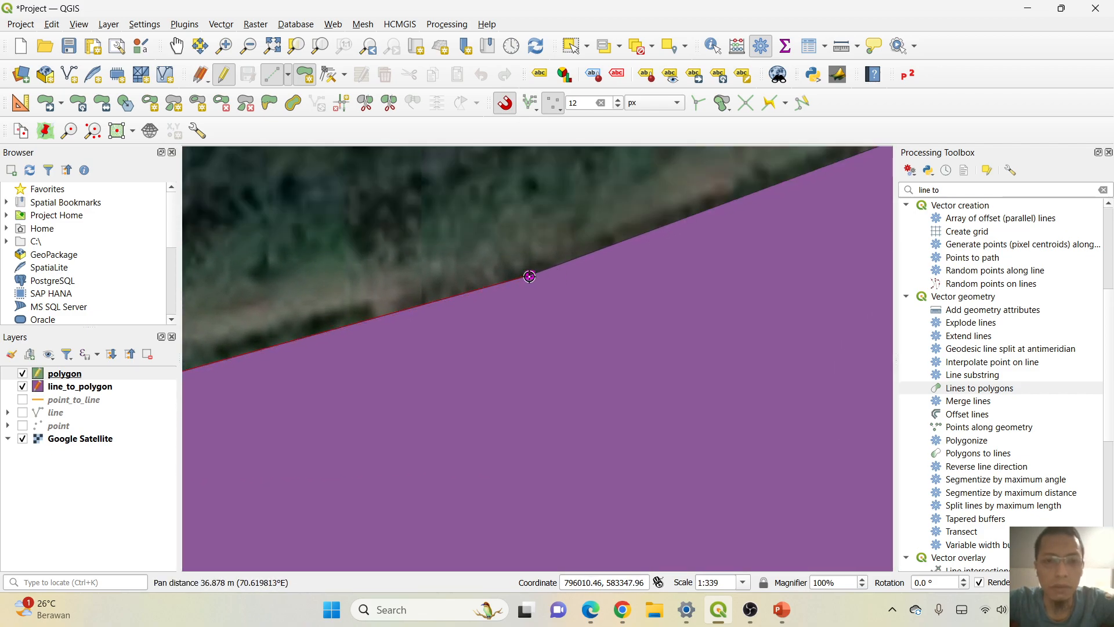
{"action": "left_click_drag", "start_coordinate": [746, 204], "coordinate": [515, 305]}
Replace the line_to_polygon reference with the point layer and snap vertices to its road-side points up to the Patok Batas near the bridge.
{"action": "left_click", "coordinate": [23, 387]}
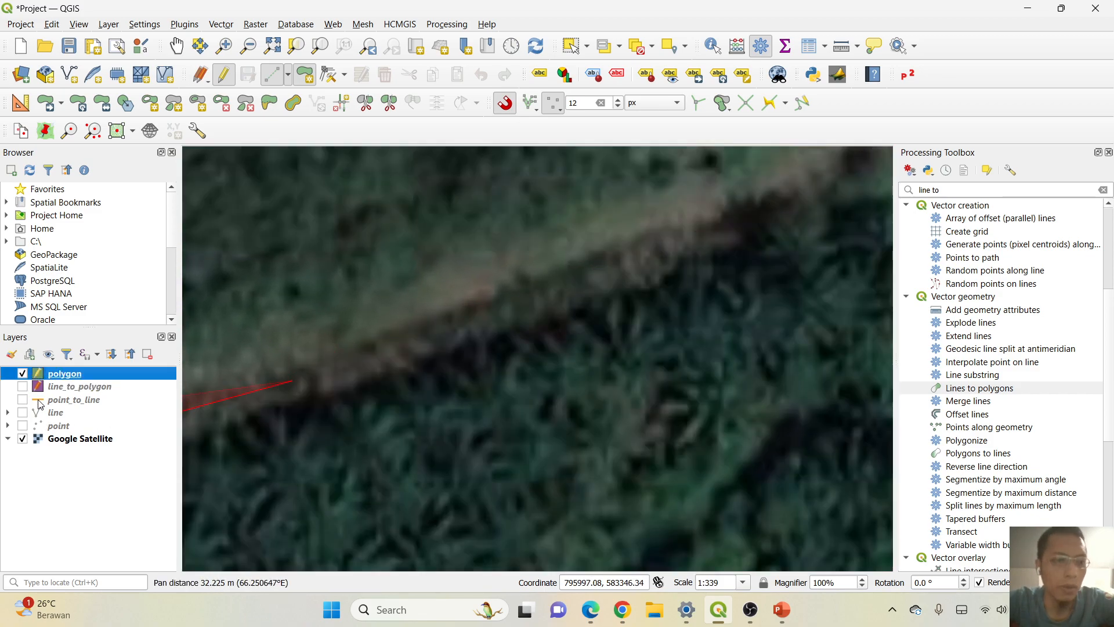
{"action": "left_click", "coordinate": [766, 206]}
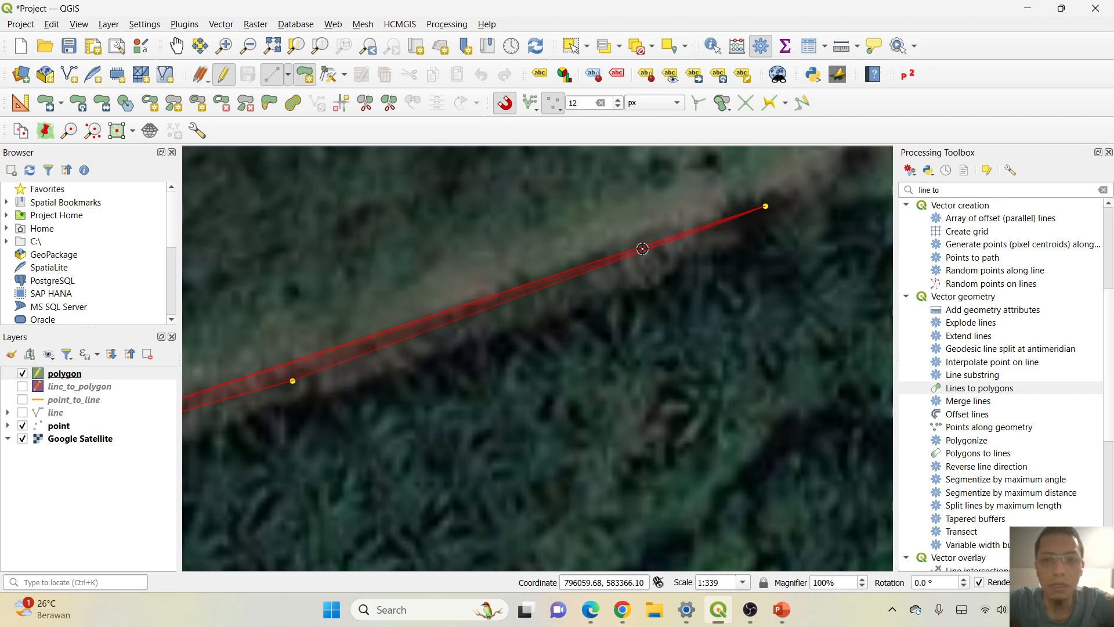
{"action": "left_click_drag", "start_coordinate": [704, 210], "coordinate": [327, 383]}
{"action": "scroll", "coordinate": [480, 322], "scroll_direction": "down", "scroll_amount": 3}
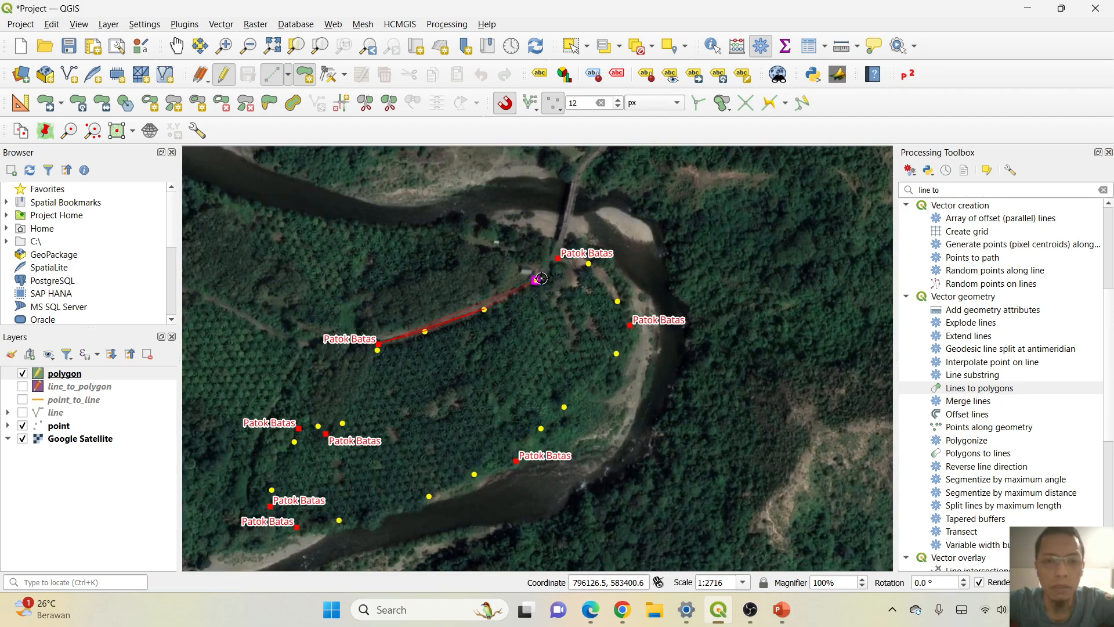
{"action": "left_click", "coordinate": [538, 278]}
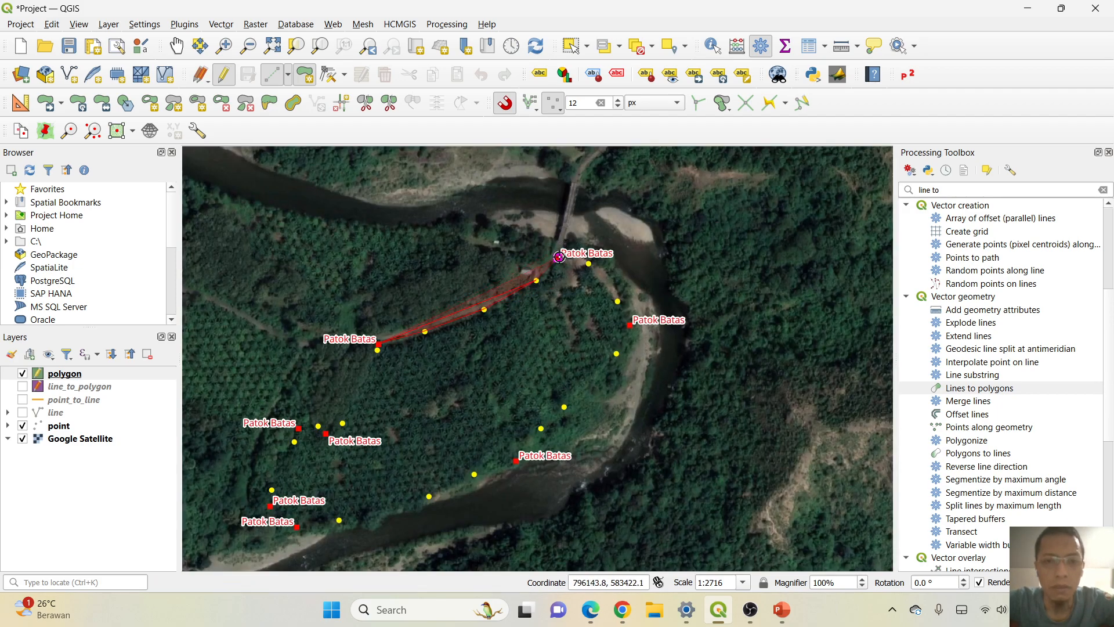
{"action": "scroll", "coordinate": [589, 256], "scroll_direction": "up", "scroll_amount": 2}
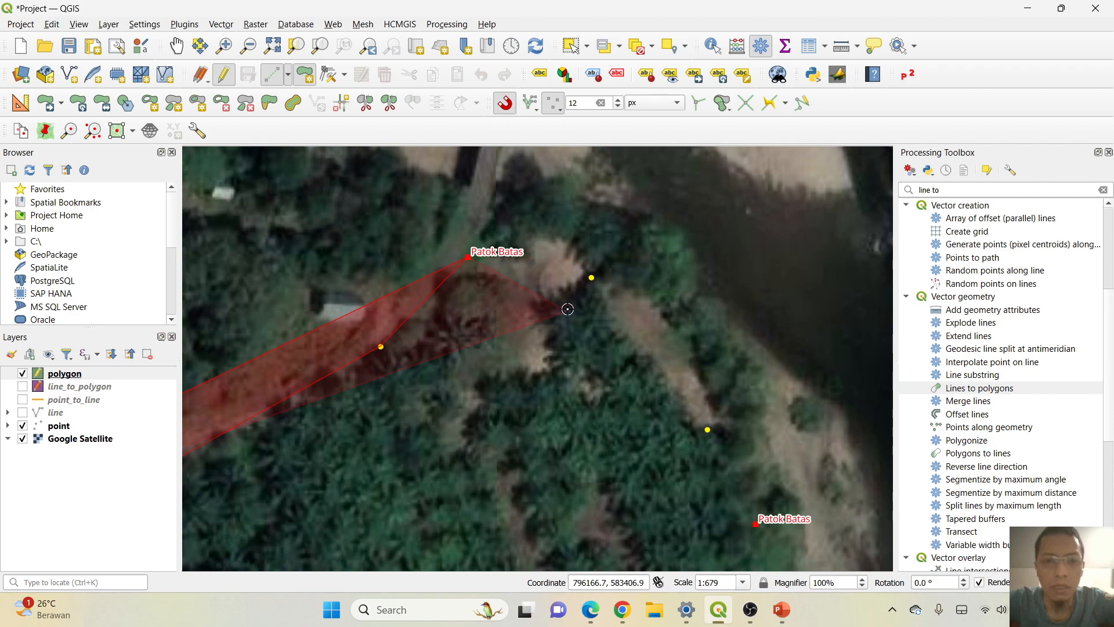
Continue the polygon down the eastern river side, snapping to two points, the eastern Patok Batas and the point just south of it.
{"action": "left_click", "coordinate": [590, 279]}
{"action": "left_click", "coordinate": [707, 430]}
{"action": "left_click_drag", "start_coordinate": [687, 369], "coordinate": [496, 165]}
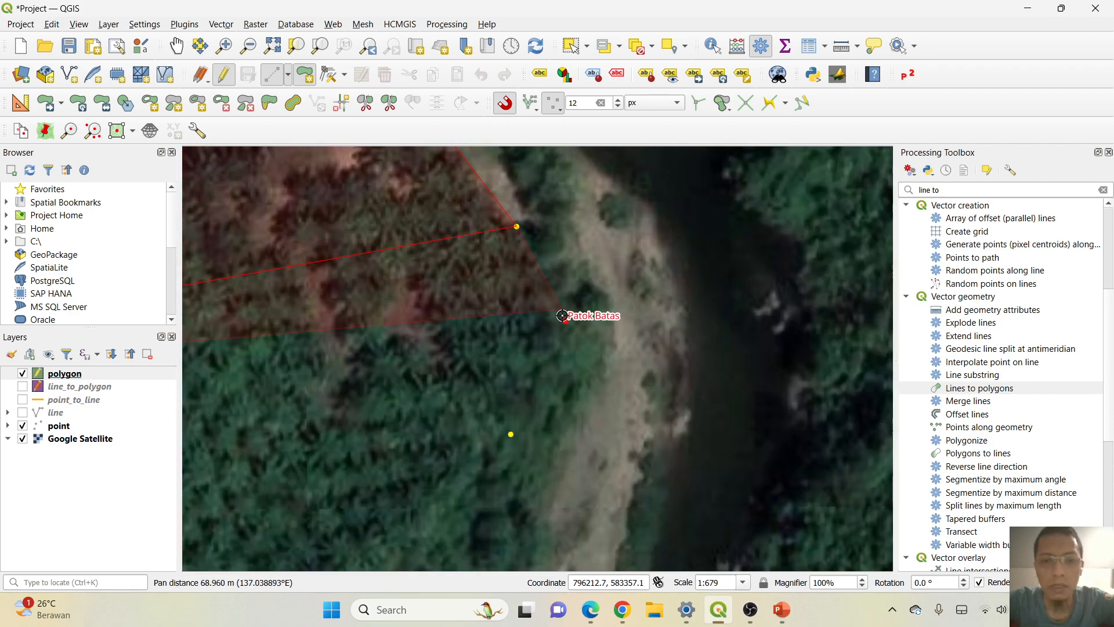
{"action": "left_click", "coordinate": [564, 319]}
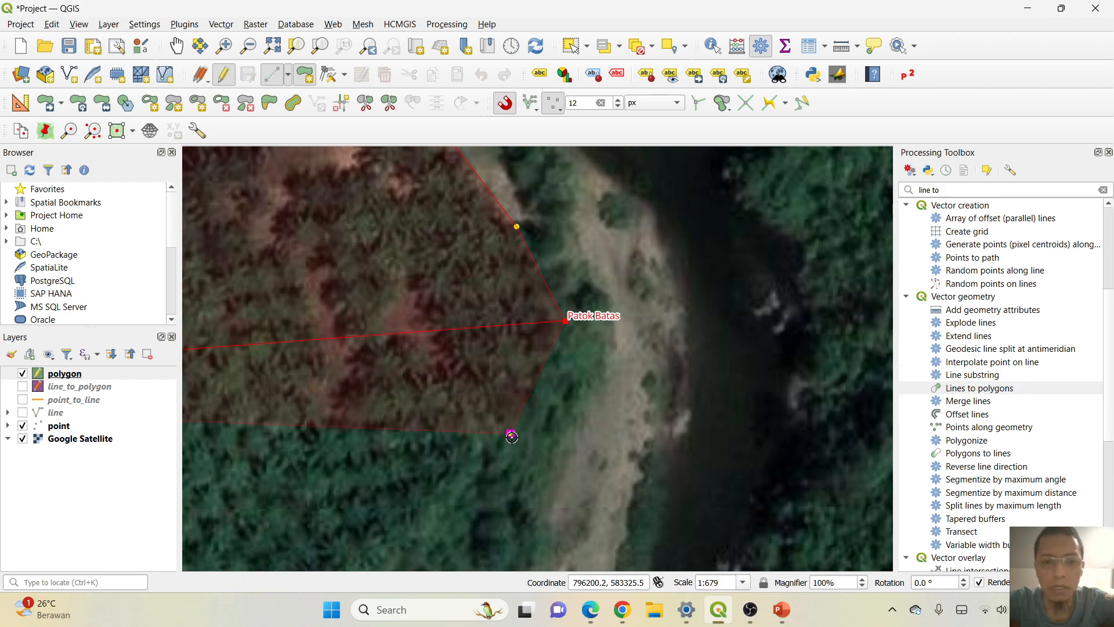
{"action": "left_click", "coordinate": [511, 436]}
Snap vertices to the two southeastern points, the Patok Batas at the river bend and the following riverbank point.
{"action": "left_click_drag", "start_coordinate": [434, 432], "coordinate": [617, 178]}
{"action": "left_click", "coordinate": [485, 393]}
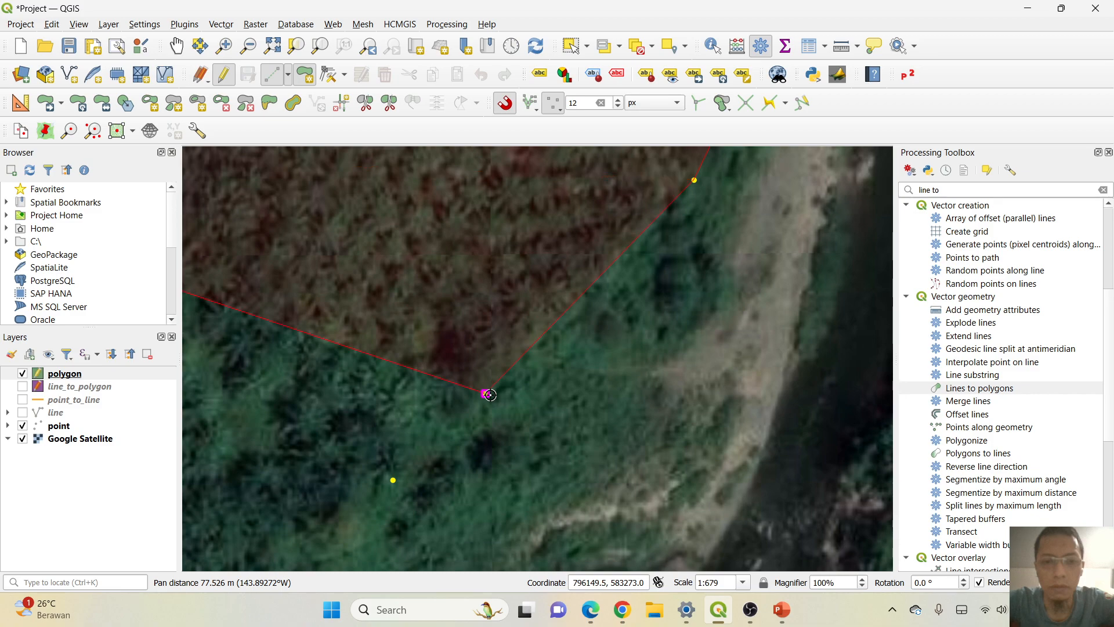
{"action": "left_click", "coordinate": [392, 479]}
{"action": "left_click_drag", "start_coordinate": [338, 369], "coordinate": [799, 198]}
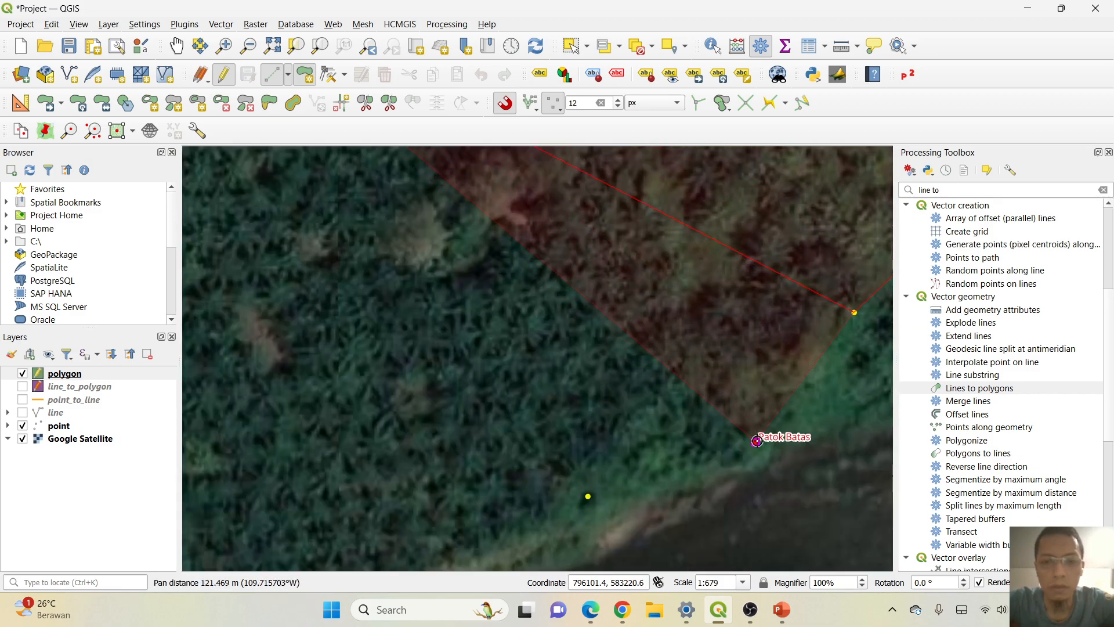
{"action": "left_click", "coordinate": [753, 441]}
{"action": "left_click", "coordinate": [591, 499]}
Extend the polygon west along the southern riverbank through two points to the southernmost Patok Batas.
{"action": "left_click_drag", "start_coordinate": [379, 392], "coordinate": [725, 174]}
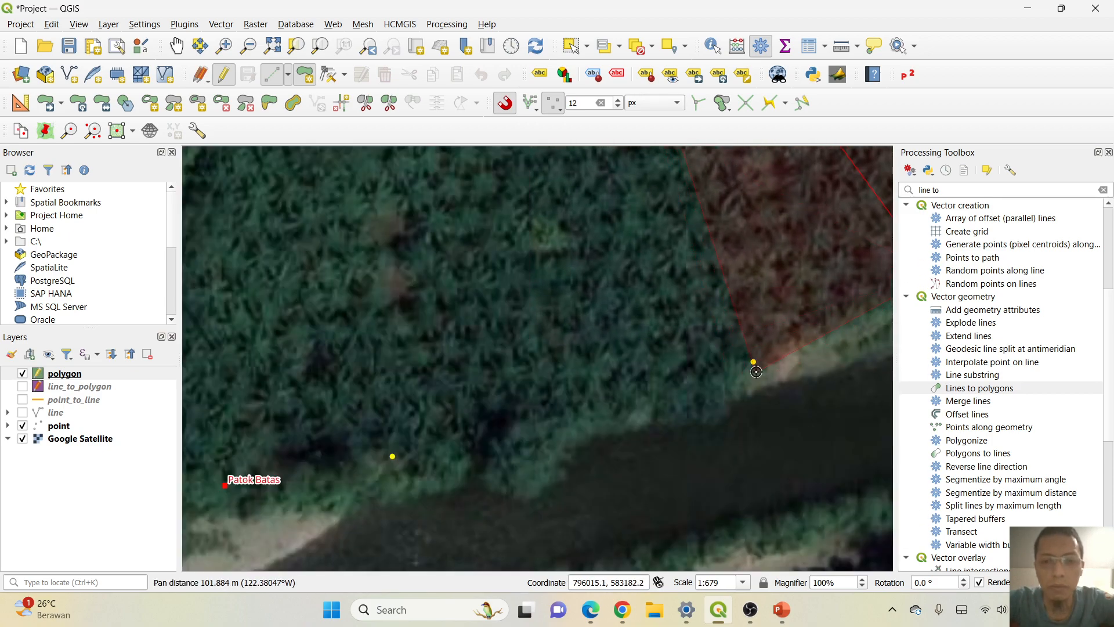
{"action": "left_click", "coordinate": [755, 363]}
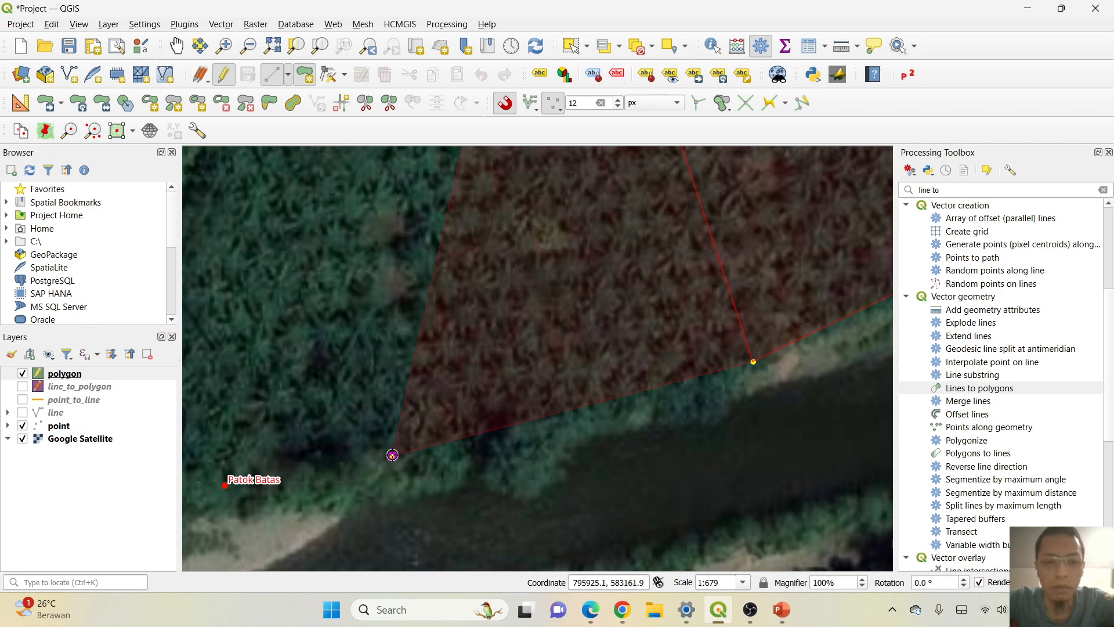
{"action": "left_click", "coordinate": [392, 455]}
{"action": "left_click", "coordinate": [226, 485]}
Trace the western edge northward by snapping to the points and Patok Batas markers up to the one at the notch's west end.
{"action": "left_click_drag", "start_coordinate": [266, 330], "coordinate": [703, 310]}
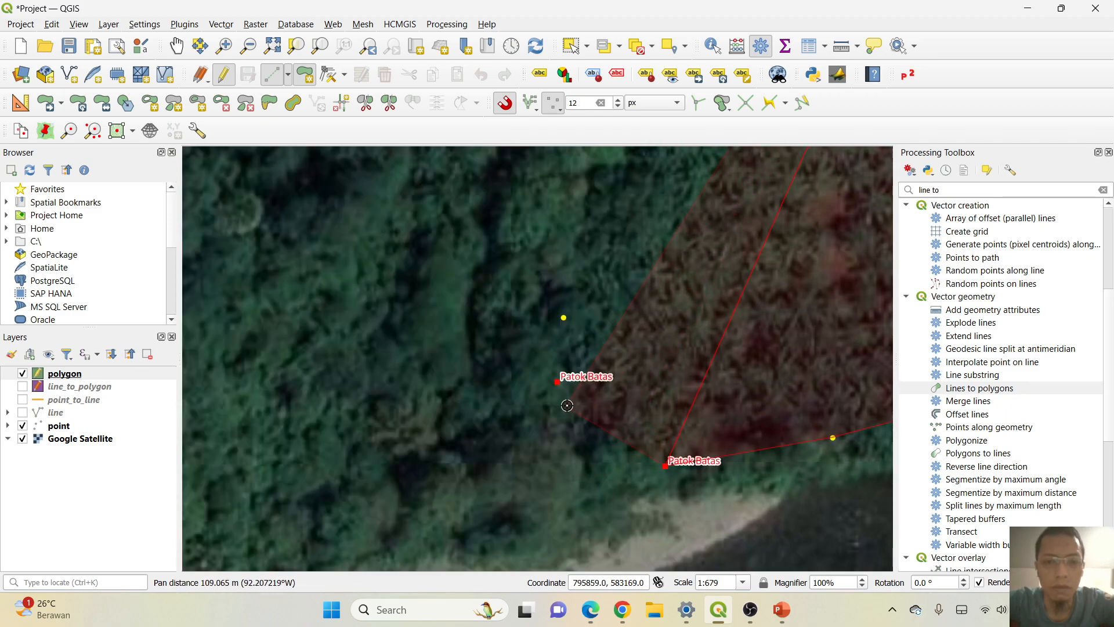
{"action": "left_click", "coordinate": [557, 381]}
{"action": "left_click", "coordinate": [562, 317]}
{"action": "left_click_drag", "start_coordinate": [695, 209], "coordinate": [447, 445]}
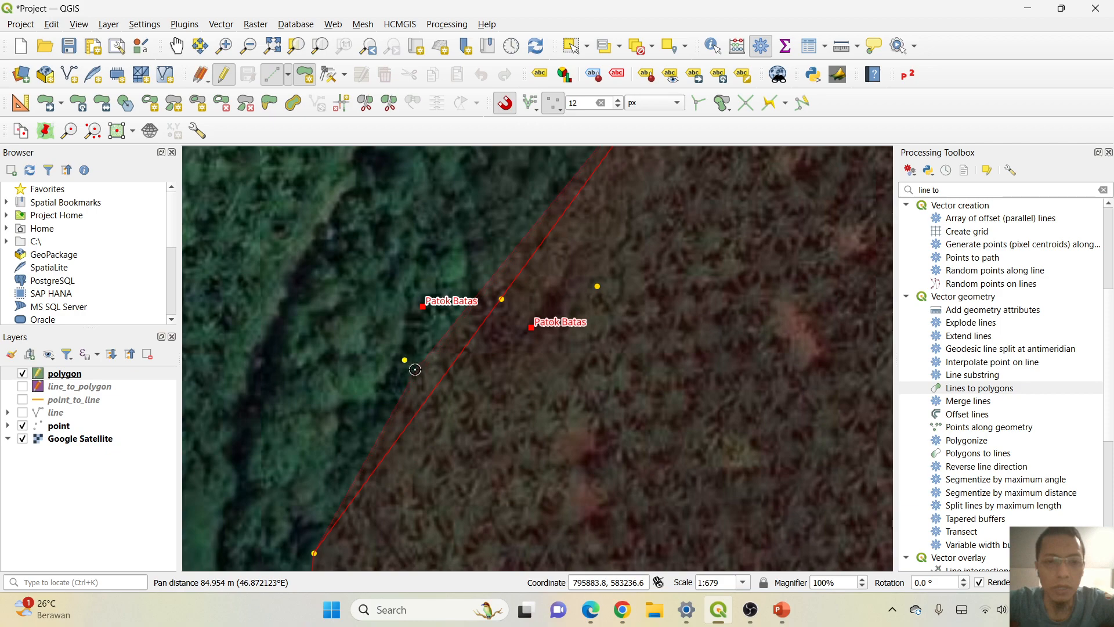
{"action": "left_click", "coordinate": [404, 360]}
{"action": "left_click", "coordinate": [422, 308]}
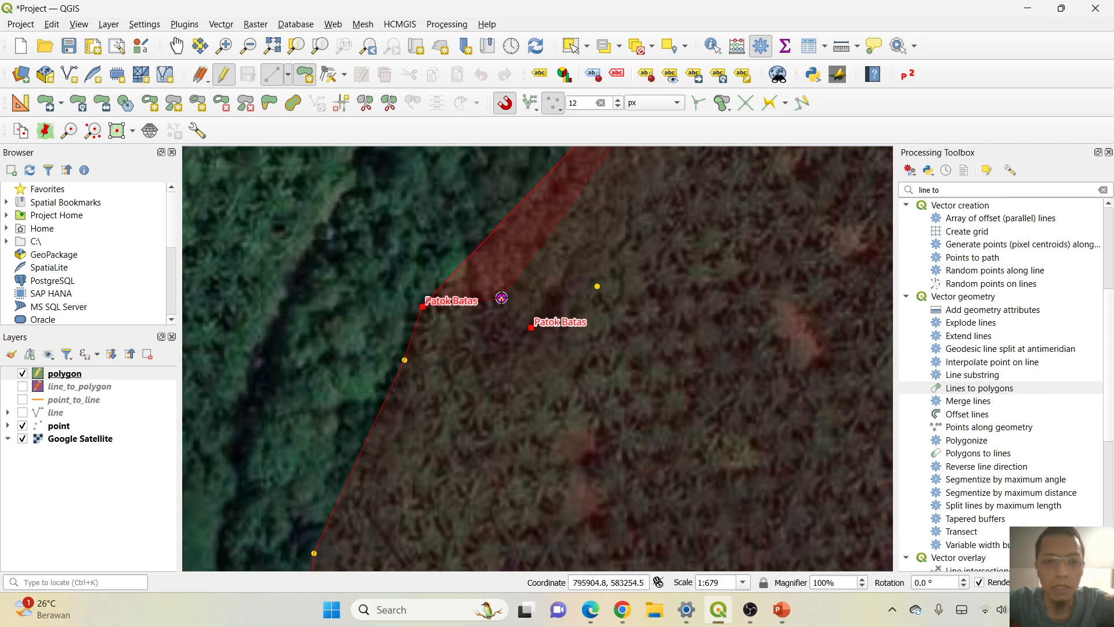
Trace the notch by snapping to its remaining points and Patok Batas, then snap to the point just south of the northwestern Patok Batas.
{"action": "left_click", "coordinate": [501, 298]}
{"action": "left_click", "coordinate": [531, 327]}
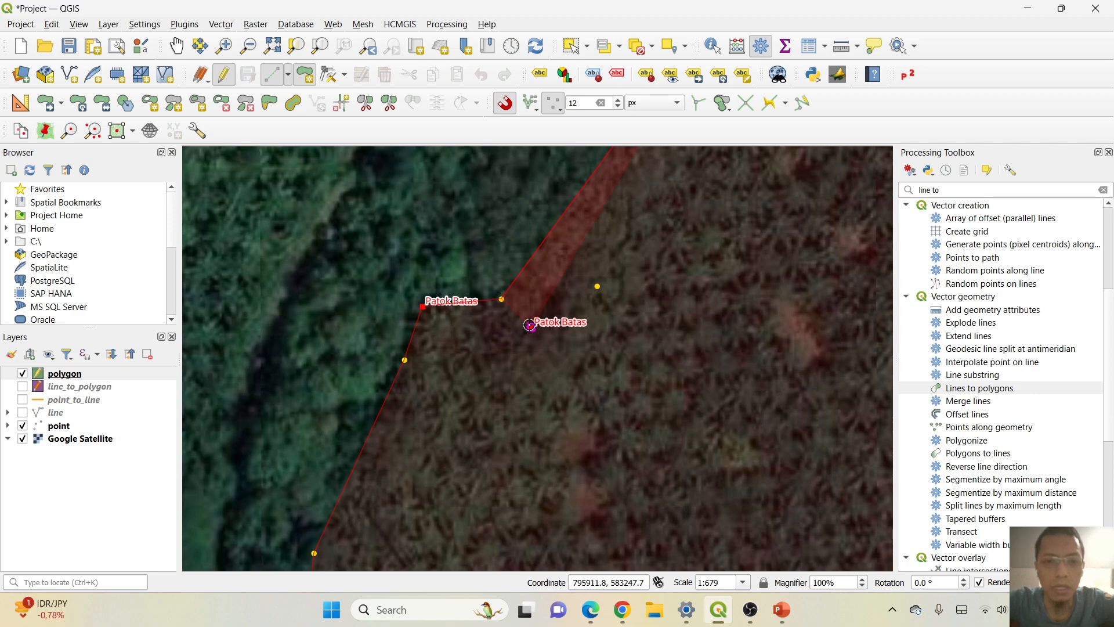
{"action": "left_click", "coordinate": [597, 286]}
{"action": "left_click_drag", "start_coordinate": [678, 215], "coordinate": [477, 447]}
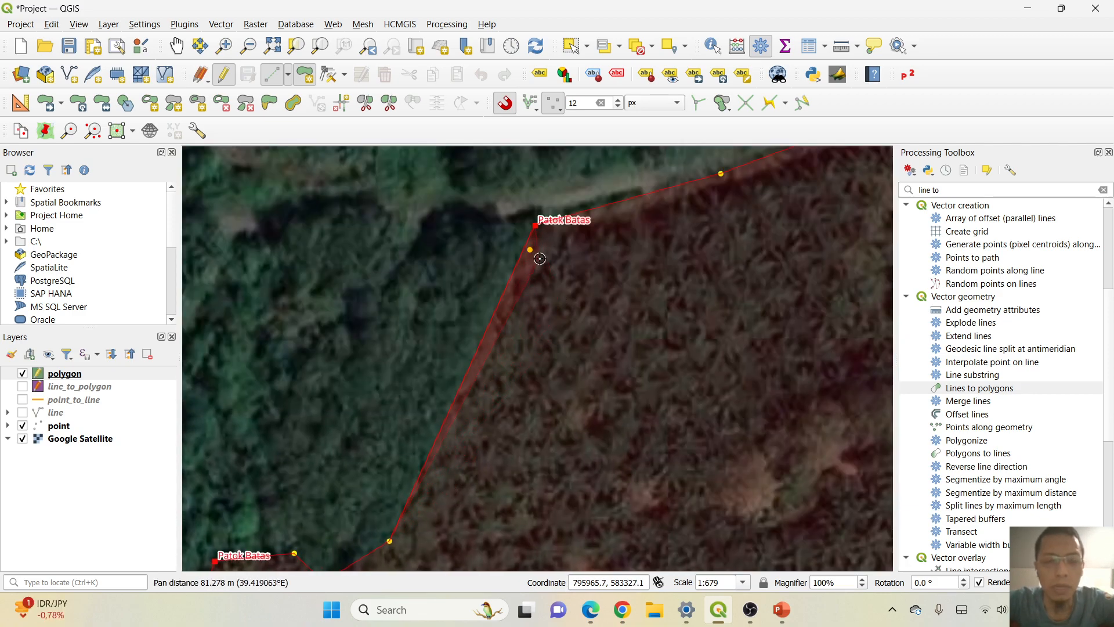
{"action": "left_click_drag", "start_coordinate": [592, 246], "coordinate": [559, 301]}
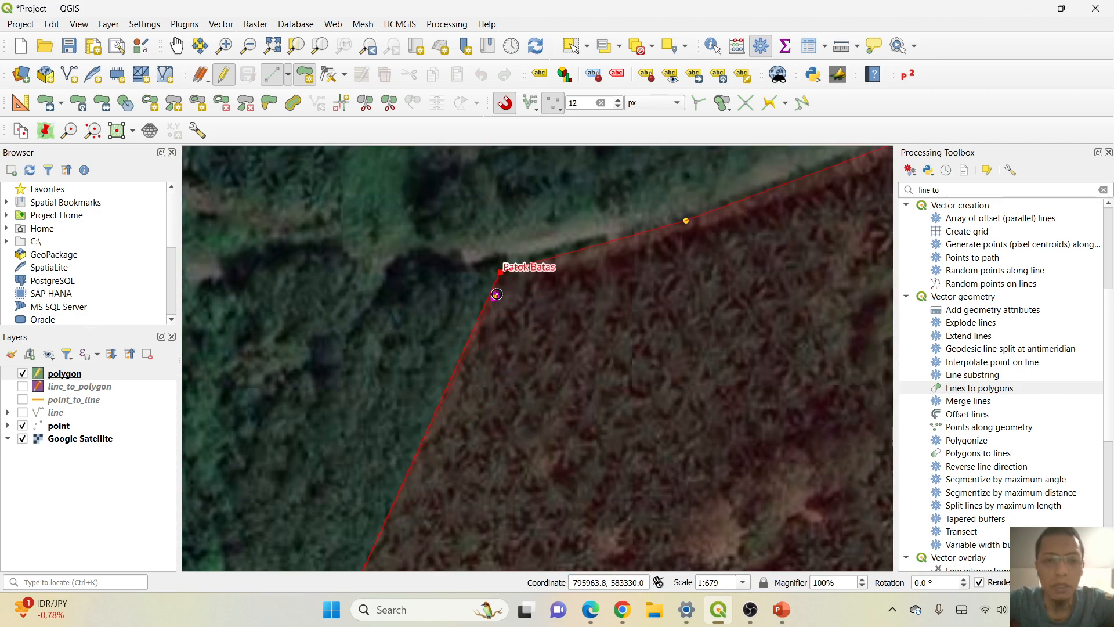
{"action": "left_click", "coordinate": [496, 296]}
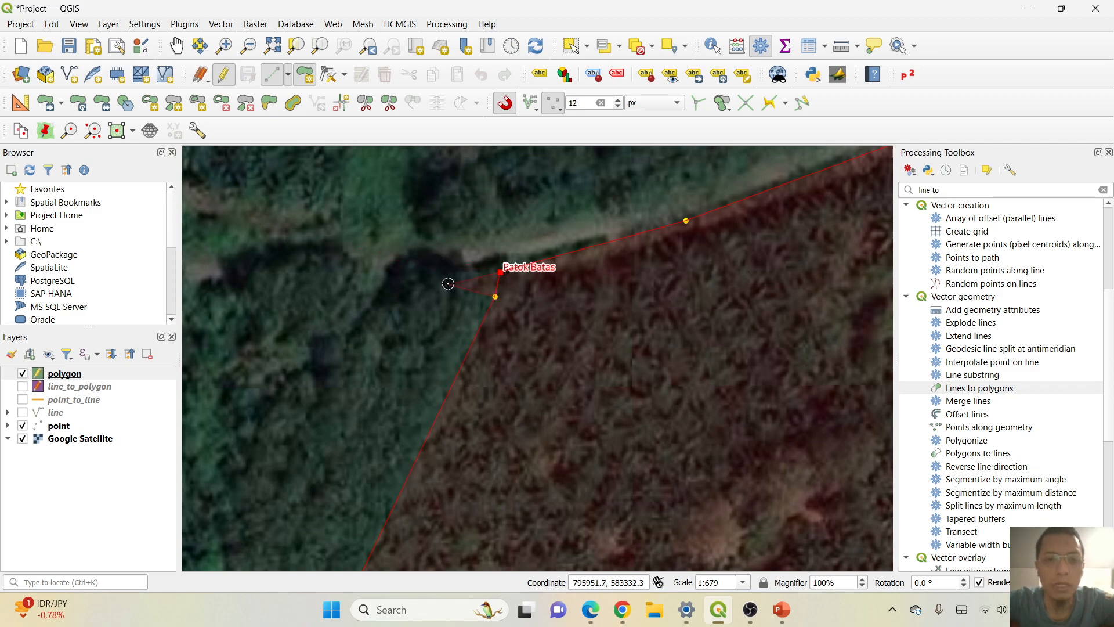
Finish the boundary polygon and save the new feature with id 1, leaving Luas empty.
{"action": "right_click", "coordinate": [437, 262]}
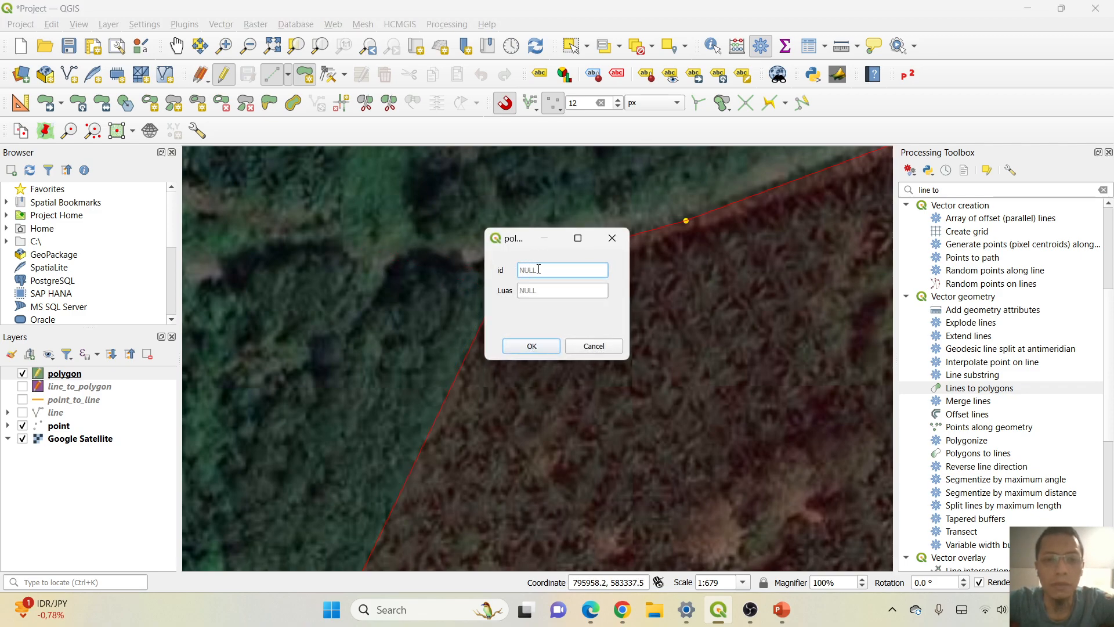
{"action": "type", "text": "1"}
{"action": "left_click", "coordinate": [531, 346]}
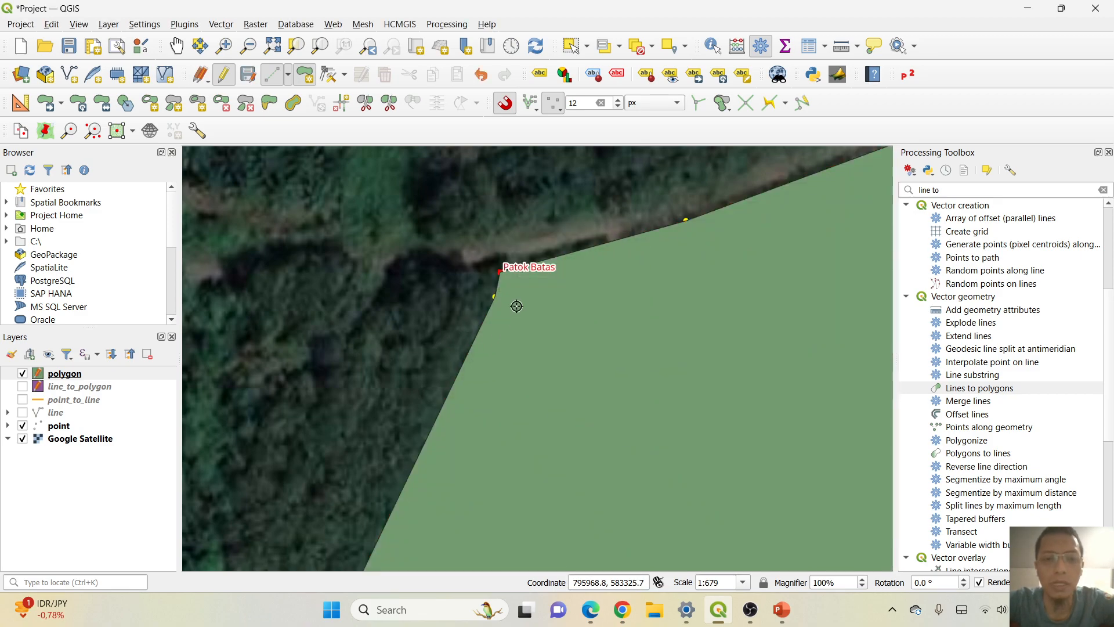
Open the polygon layer's attribute table and set the Field Calculator to update the existing Luas field.
{"action": "scroll", "coordinate": [474, 262], "scroll_direction": "down", "scroll_amount": 2}
{"action": "scroll", "coordinate": [473, 262], "scroll_direction": "down", "scroll_amount": 1}
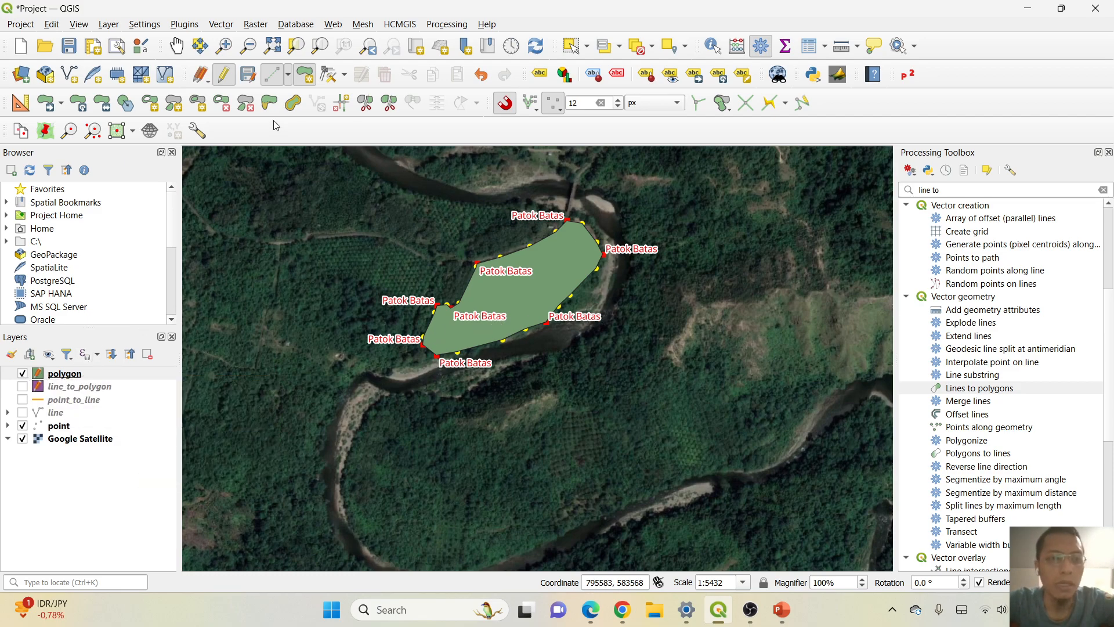
{"action": "right_click", "coordinate": [72, 380]}
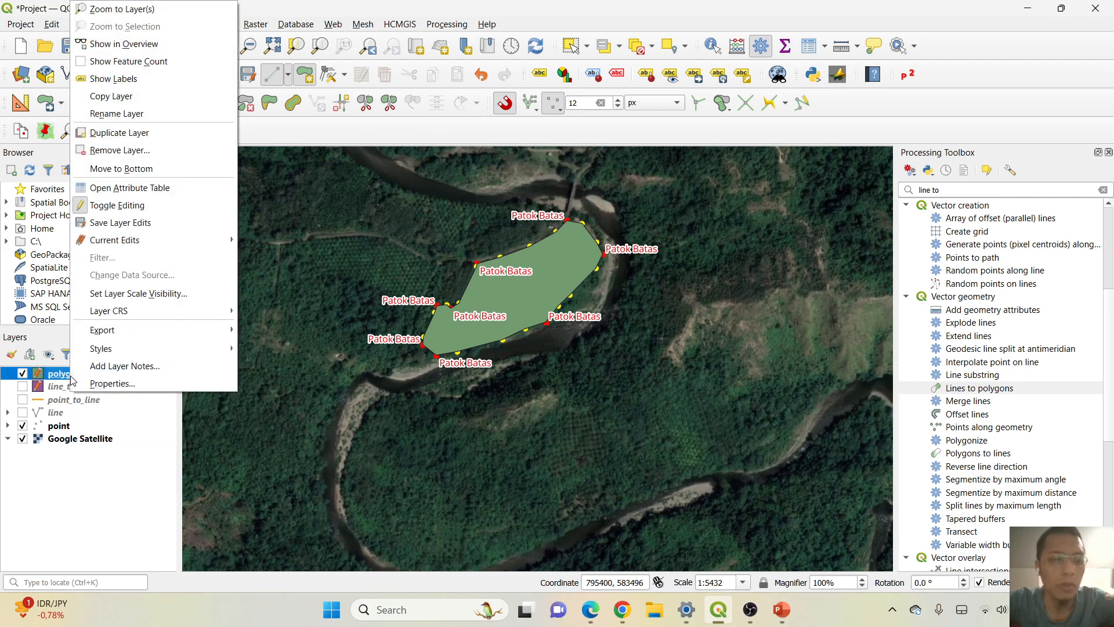
{"action": "left_click", "coordinate": [169, 186]}
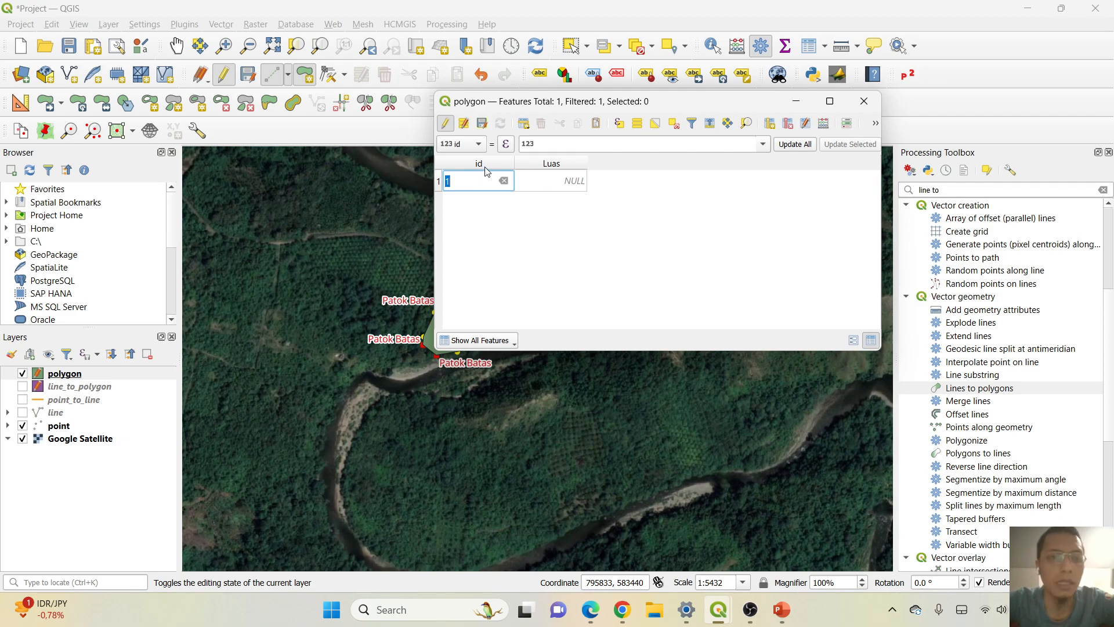
{"action": "left_click", "coordinate": [560, 168]}
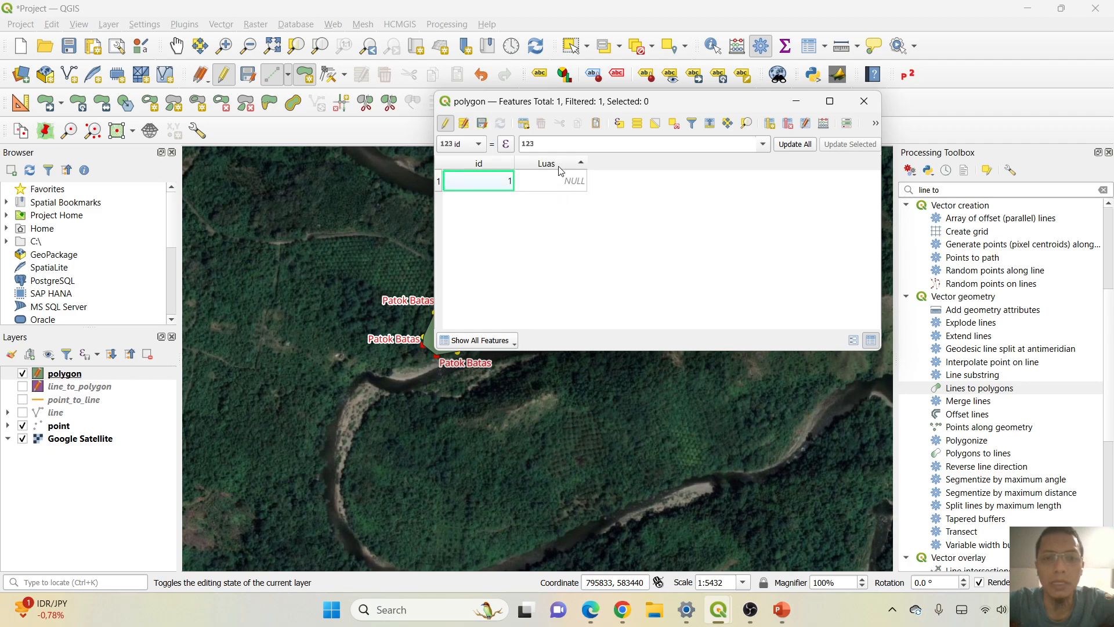
{"action": "left_click", "coordinate": [823, 126]}
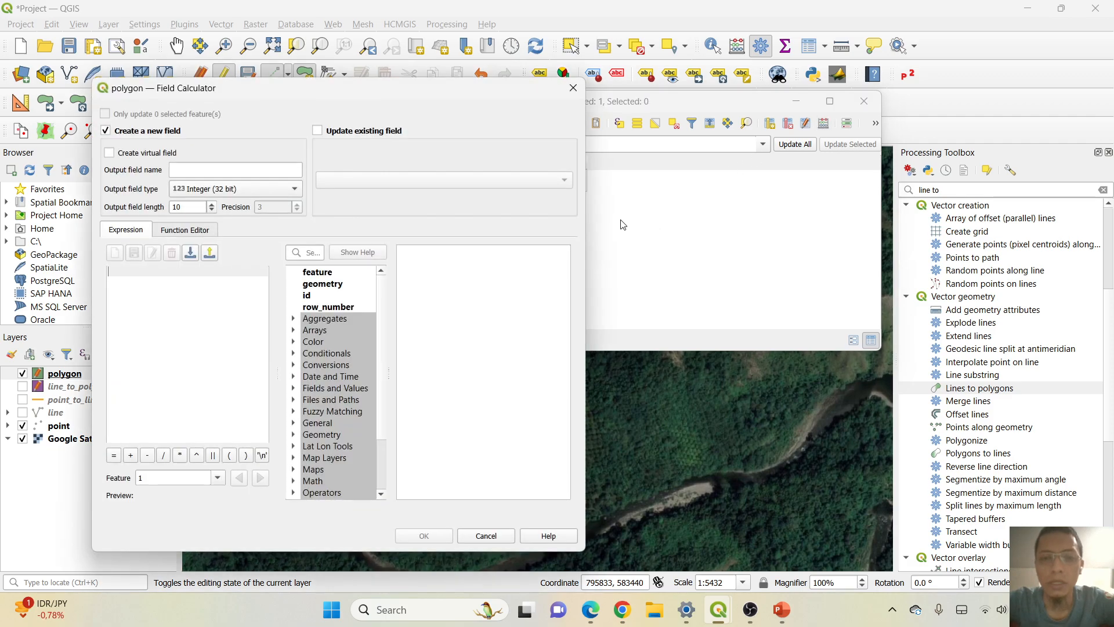
{"action": "left_click", "coordinate": [318, 131]}
{"action": "left_click", "coordinate": [564, 180]}
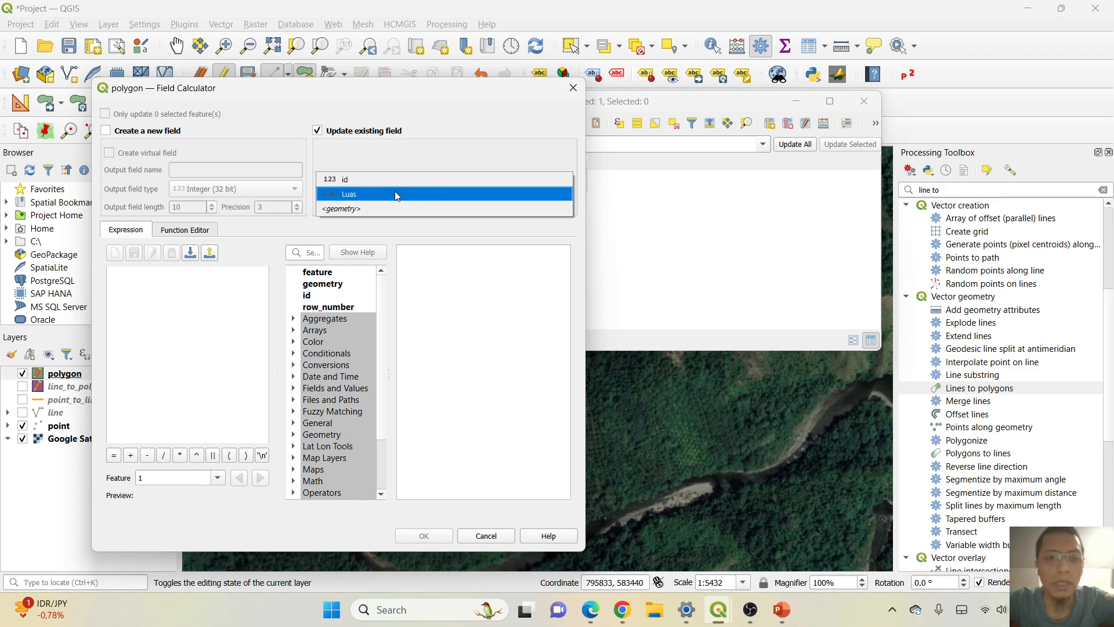
{"action": "left_click", "coordinate": [369, 197]}
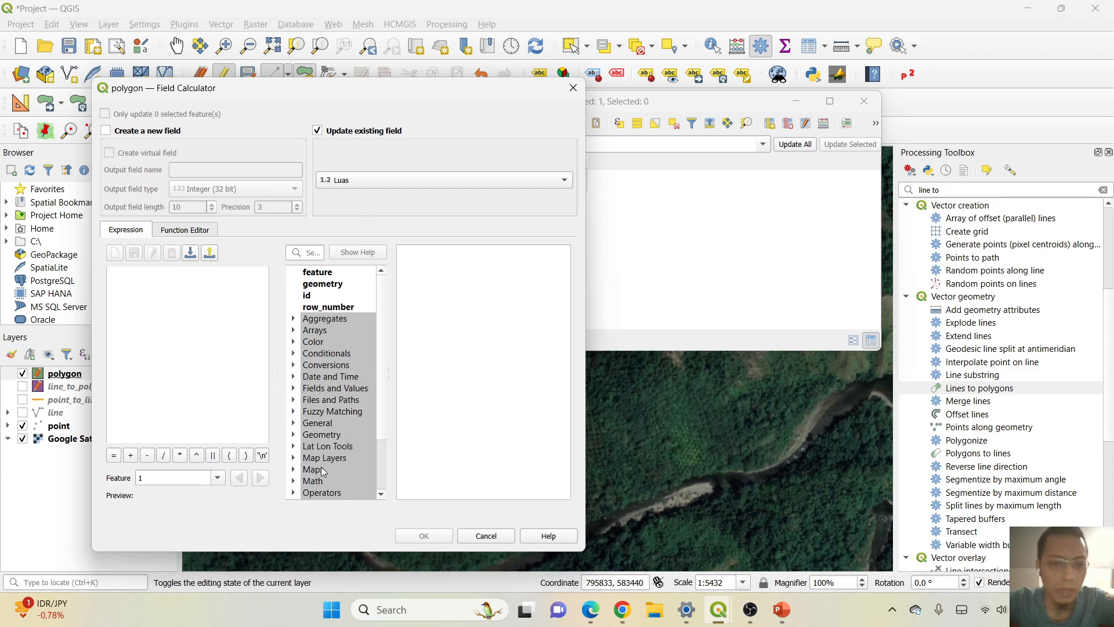
Fill the Luas field with the expression $area /10000 and close the attribute table.
{"action": "left_click", "coordinate": [294, 434]}
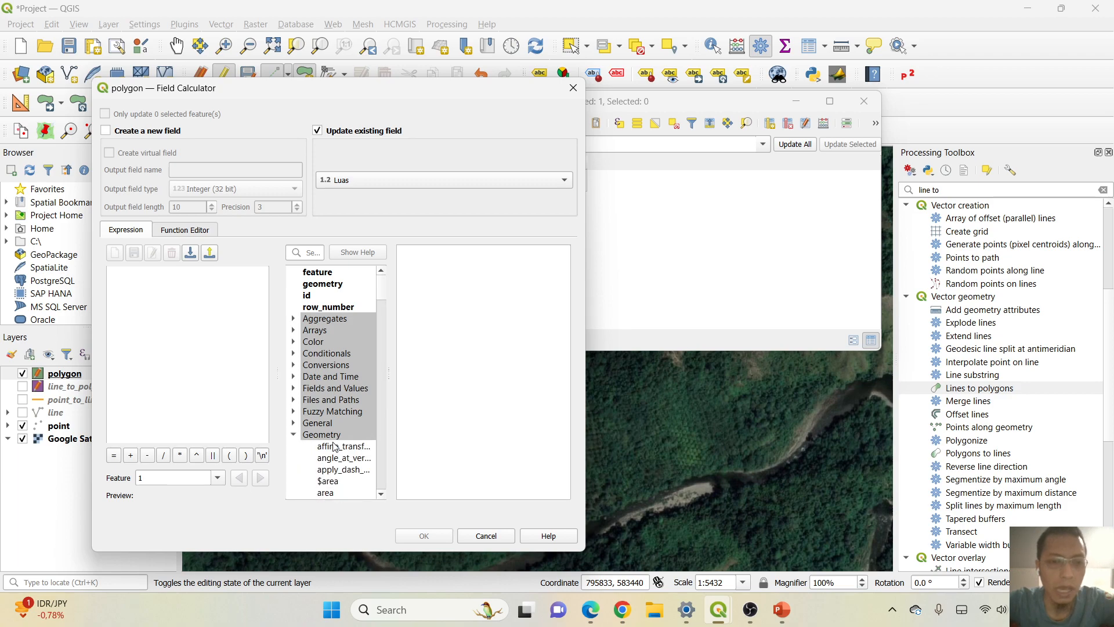
{"action": "scroll", "coordinate": [351, 404], "scroll_direction": "down", "scroll_amount": 1}
{"action": "left_click", "coordinate": [323, 448]}
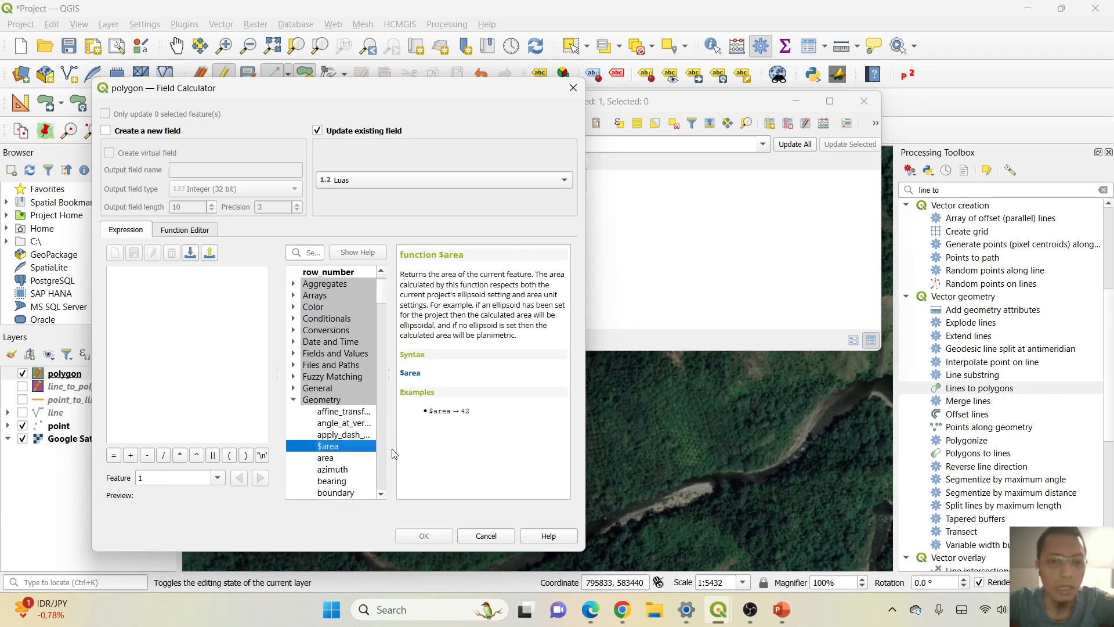
{"action": "double_click", "coordinate": [331, 449]}
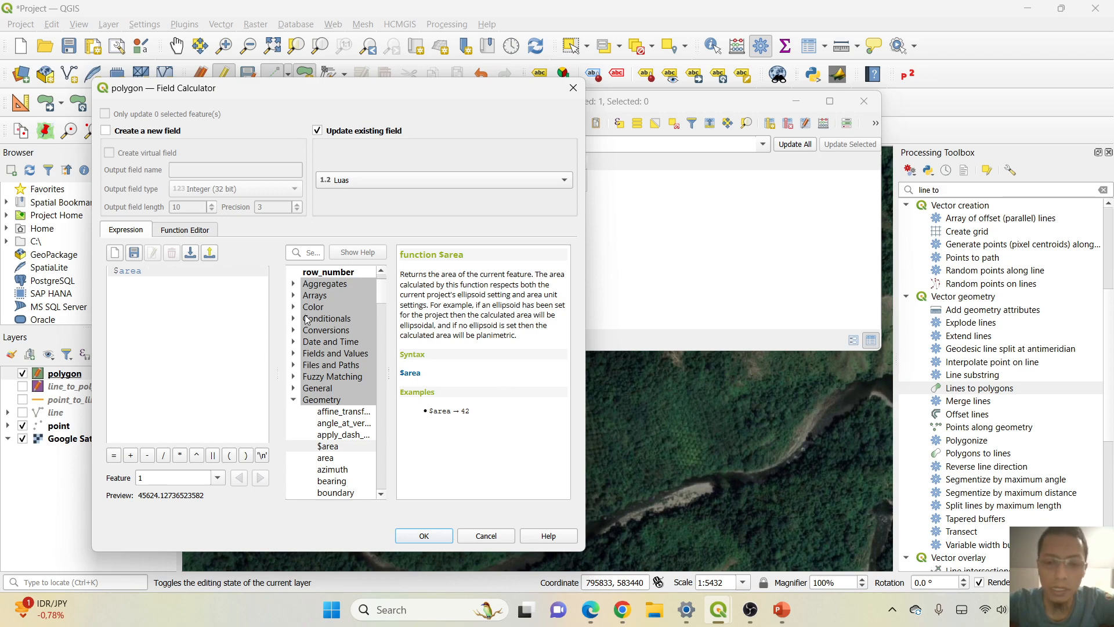
{"action": "type", "text": "/10000"}
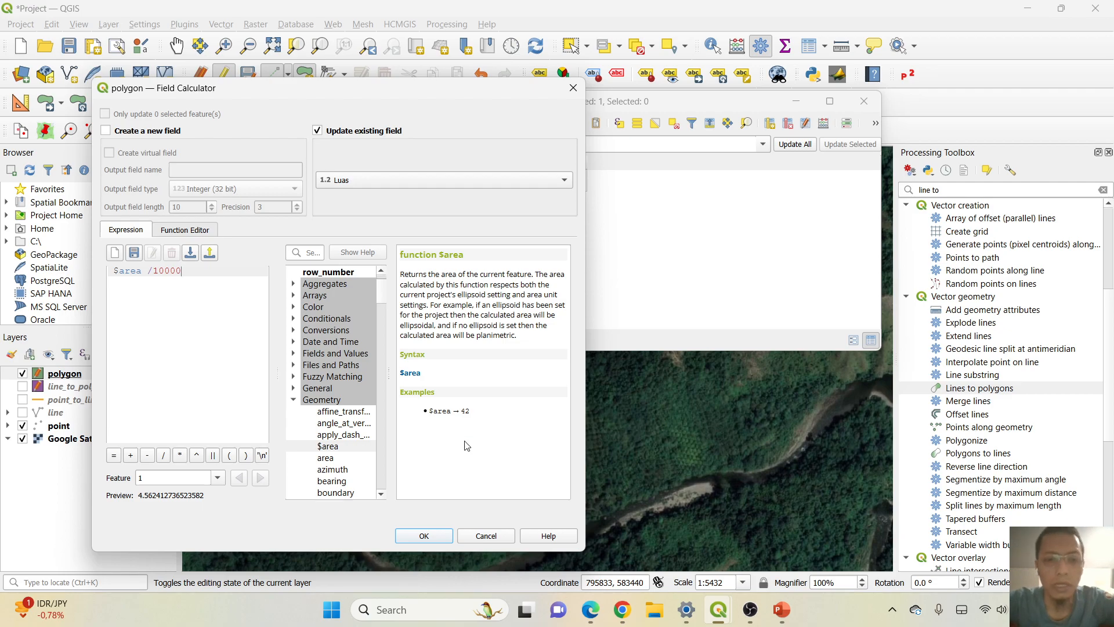
{"action": "left_click", "coordinate": [425, 536]}
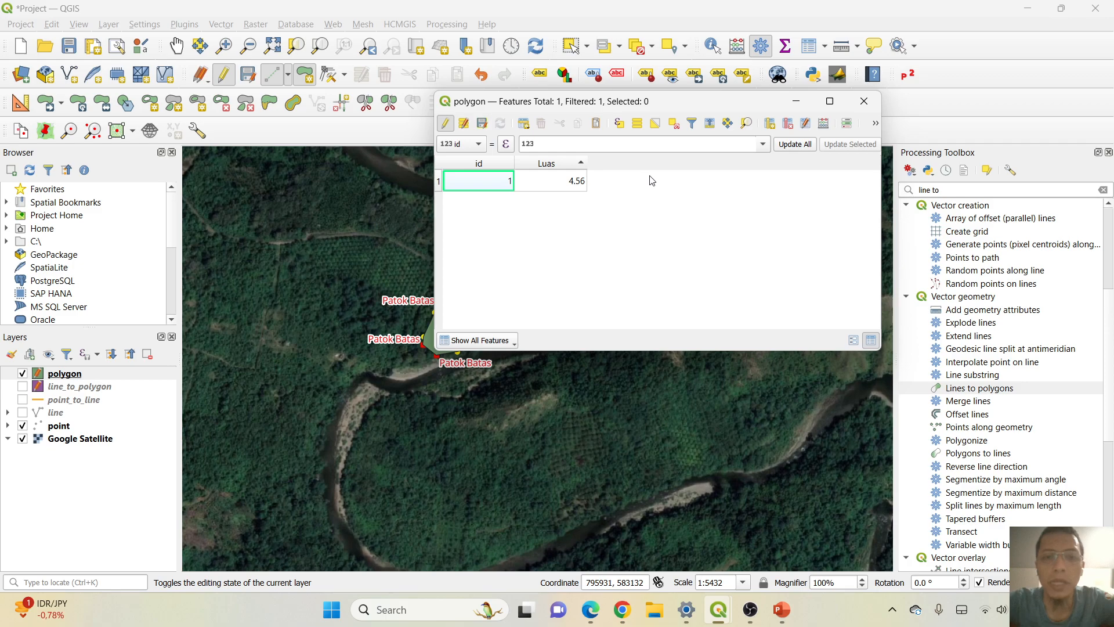
{"action": "left_click", "coordinate": [864, 101]}
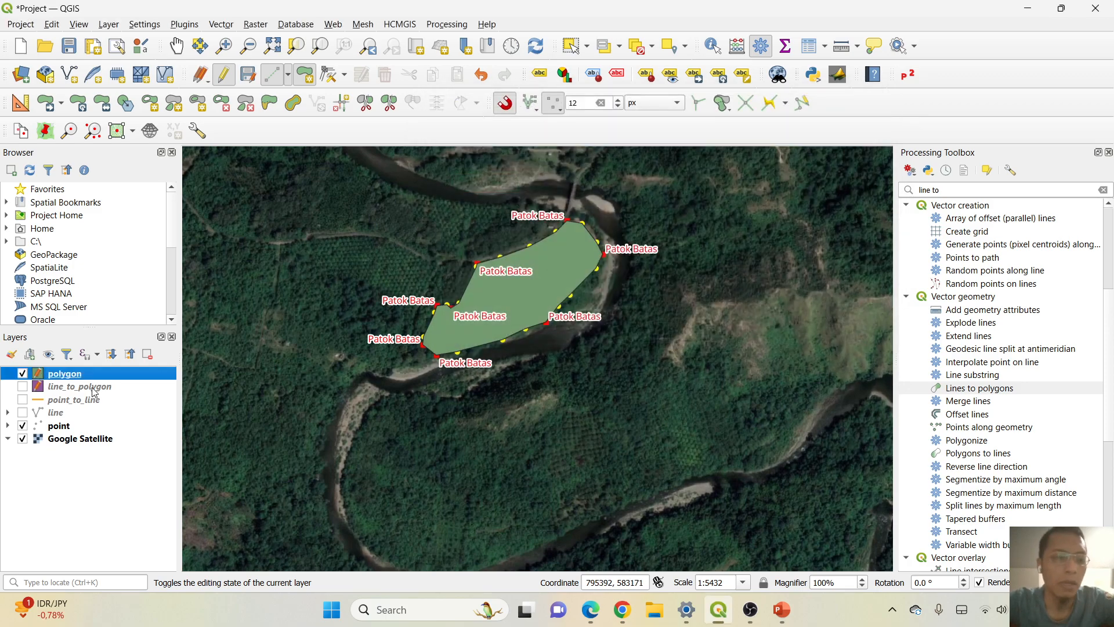
Check the Luas value in the line_to_polygon layer's attribute table for comparison, and close the table.
{"action": "left_click", "coordinate": [110, 387]}
{"action": "right_click", "coordinate": [91, 392]}
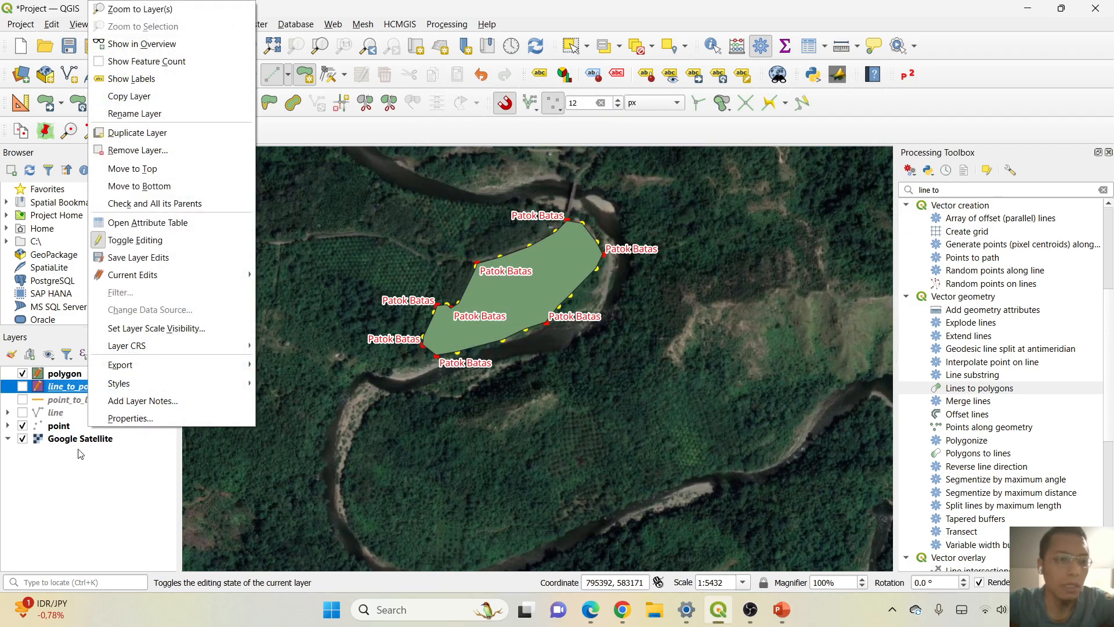
{"action": "left_click", "coordinate": [190, 221]}
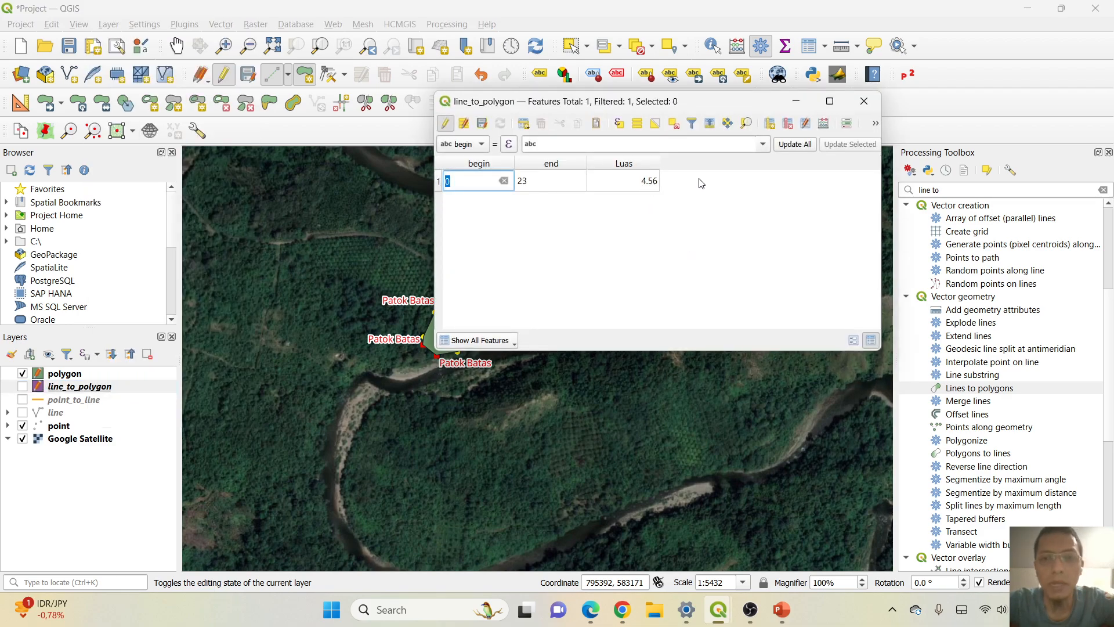
{"action": "left_click", "coordinate": [864, 101]}
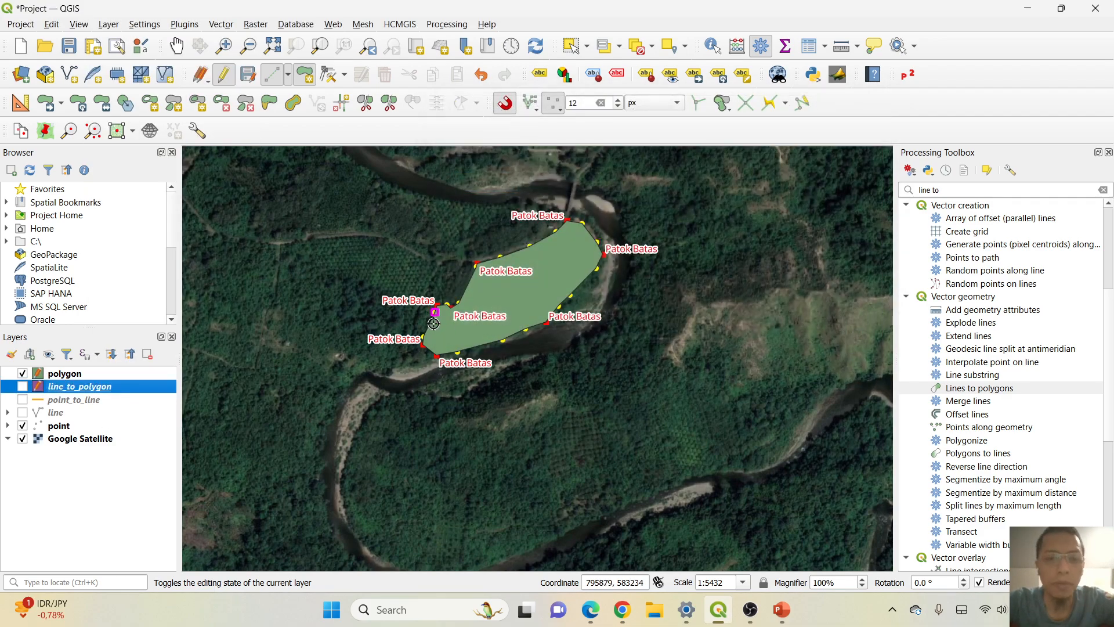
Hide and reshow the polygon and point layers in turn to compare the polygon with its boundary points.
{"action": "left_click", "coordinate": [22, 374]}
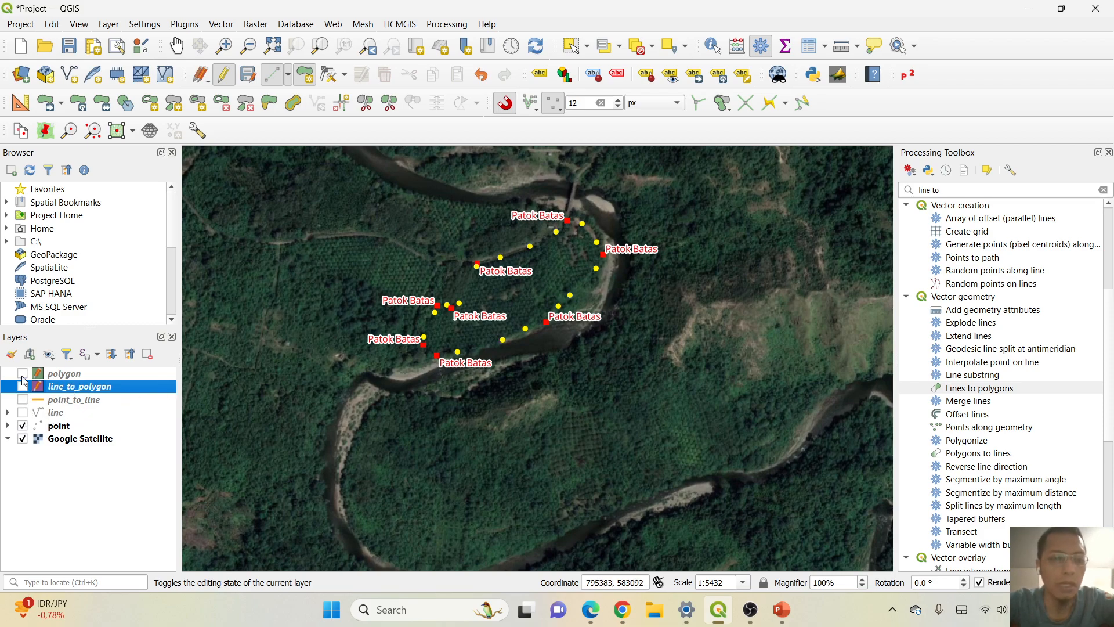
{"action": "left_click", "coordinate": [23, 374]}
{"action": "left_click", "coordinate": [23, 426]}
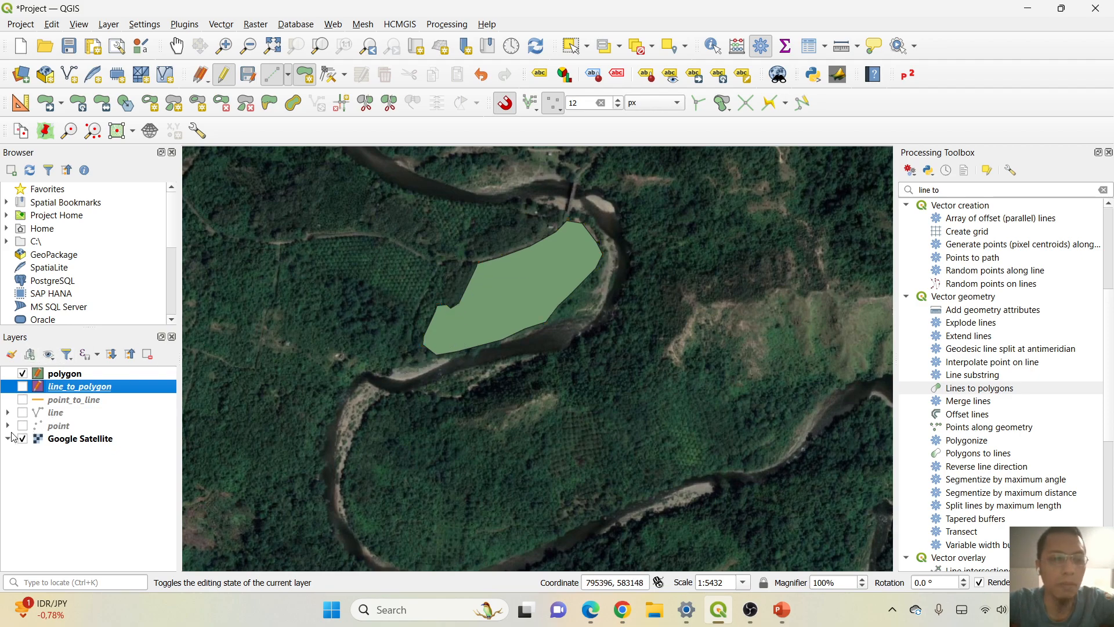
{"action": "left_click", "coordinate": [22, 427]}
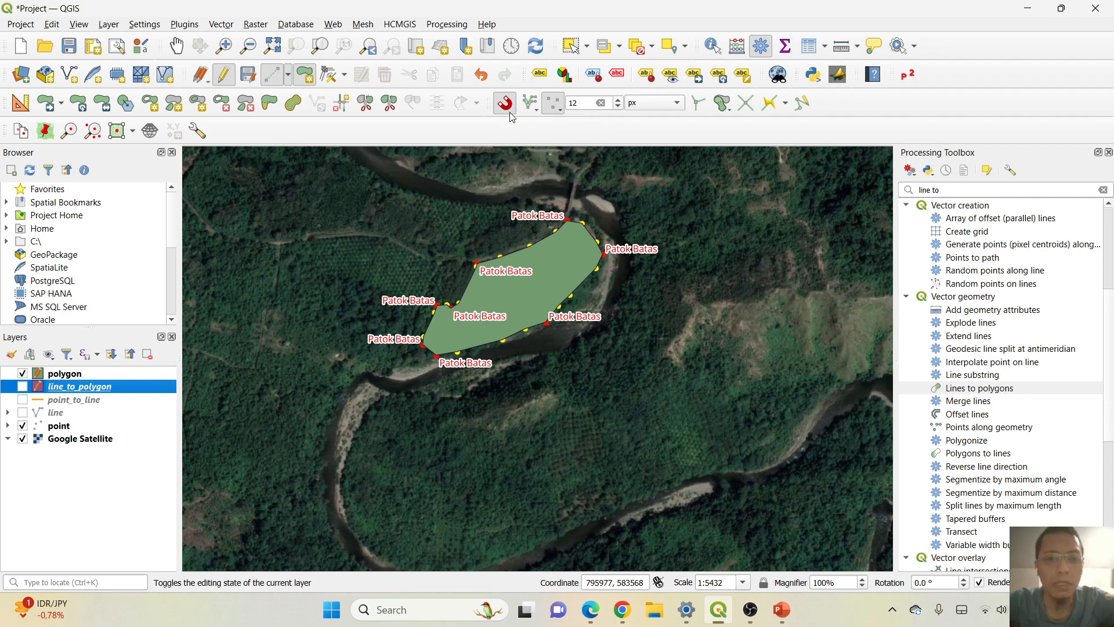
Turn off snapping and examine how the polygon's northwestern corner aligns with the Patok Batas point.
{"action": "scroll", "coordinate": [476, 264], "scroll_direction": "up", "scroll_amount": 3}
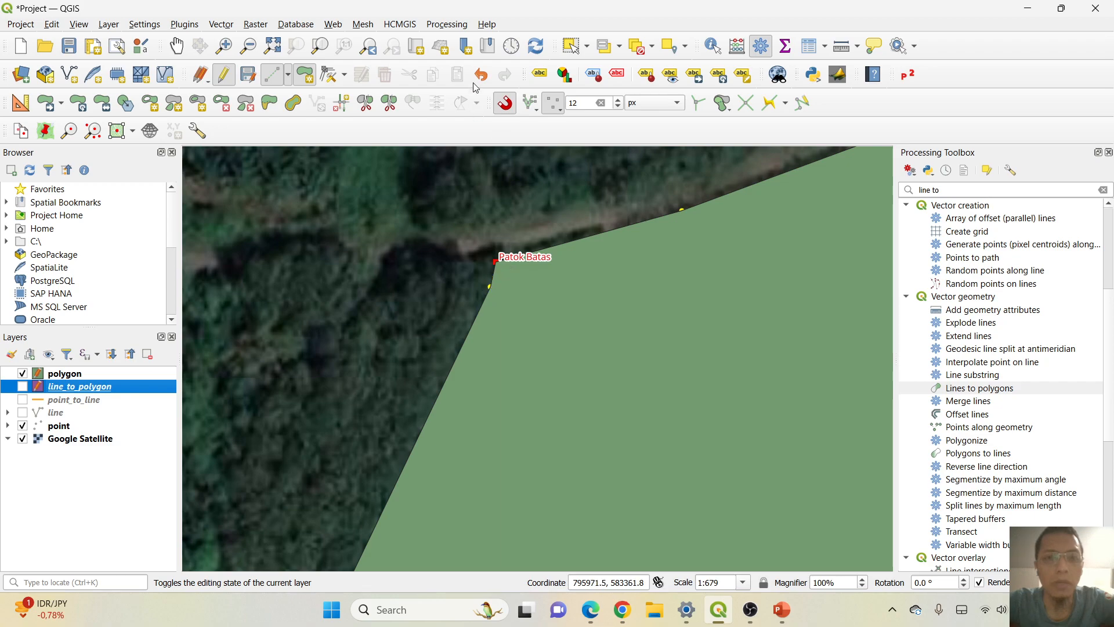
{"action": "left_click", "coordinate": [505, 104]}
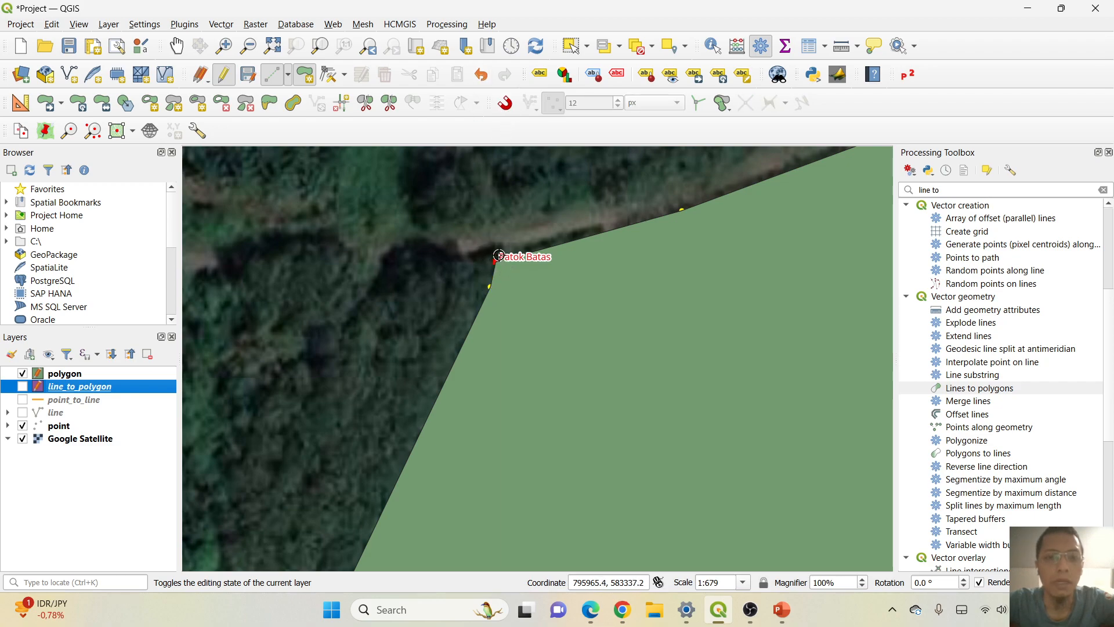
{"action": "left_click", "coordinate": [505, 106]}
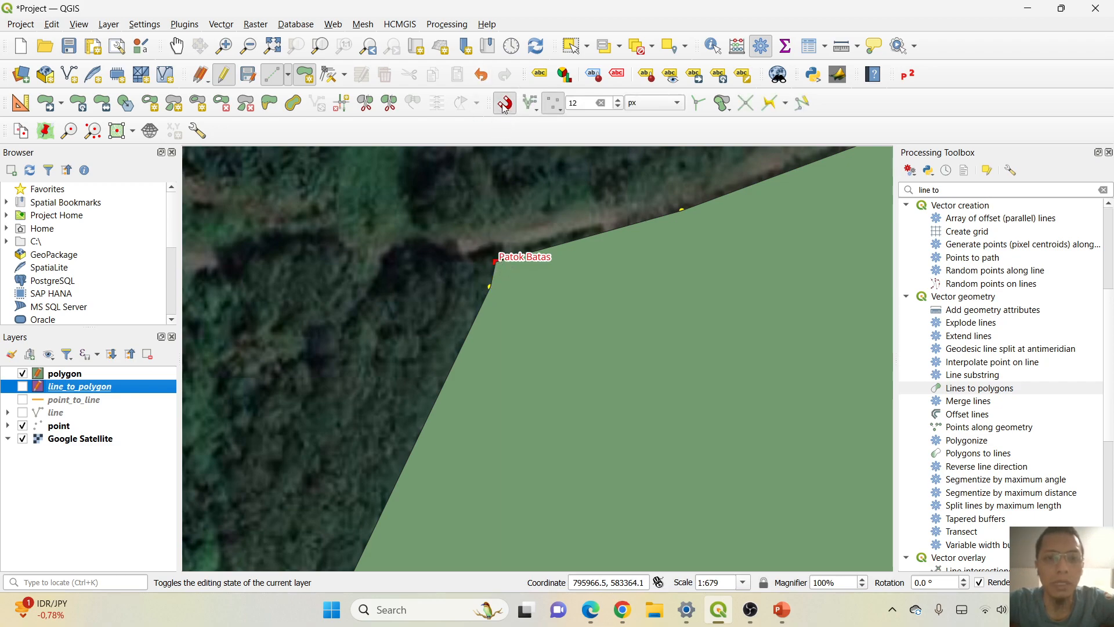
{"action": "left_click", "coordinate": [506, 106]}
{"action": "scroll", "coordinate": [492, 262], "scroll_direction": "up", "scroll_amount": 4}
{"action": "scroll", "coordinate": [492, 262], "scroll_direction": "down", "scroll_amount": 1}
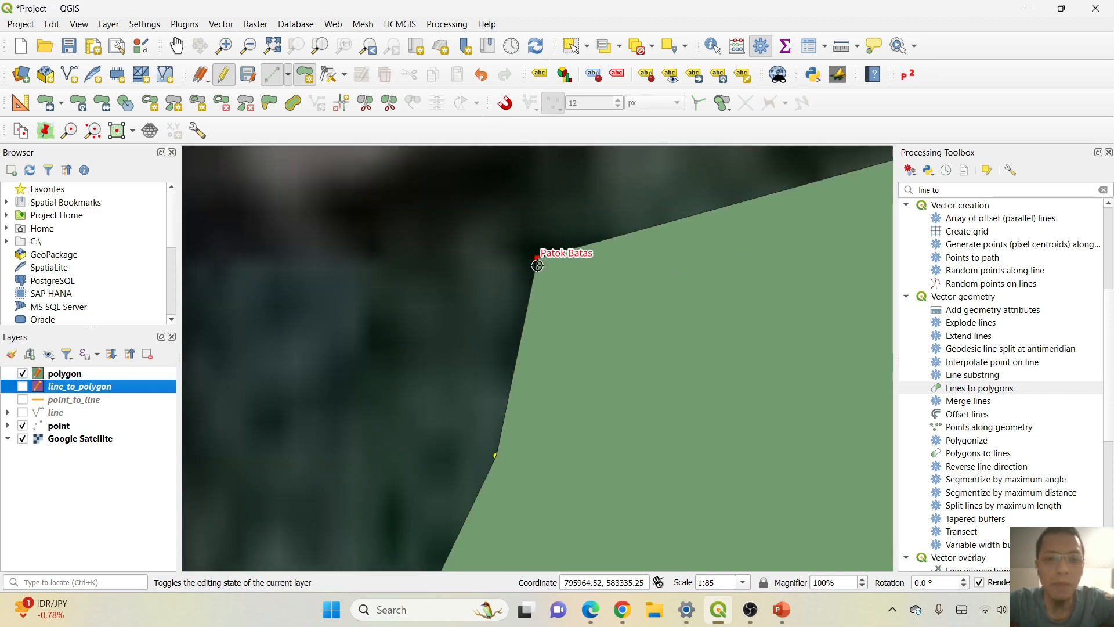
{"action": "scroll", "coordinate": [539, 259], "scroll_direction": "down", "scroll_amount": 4}
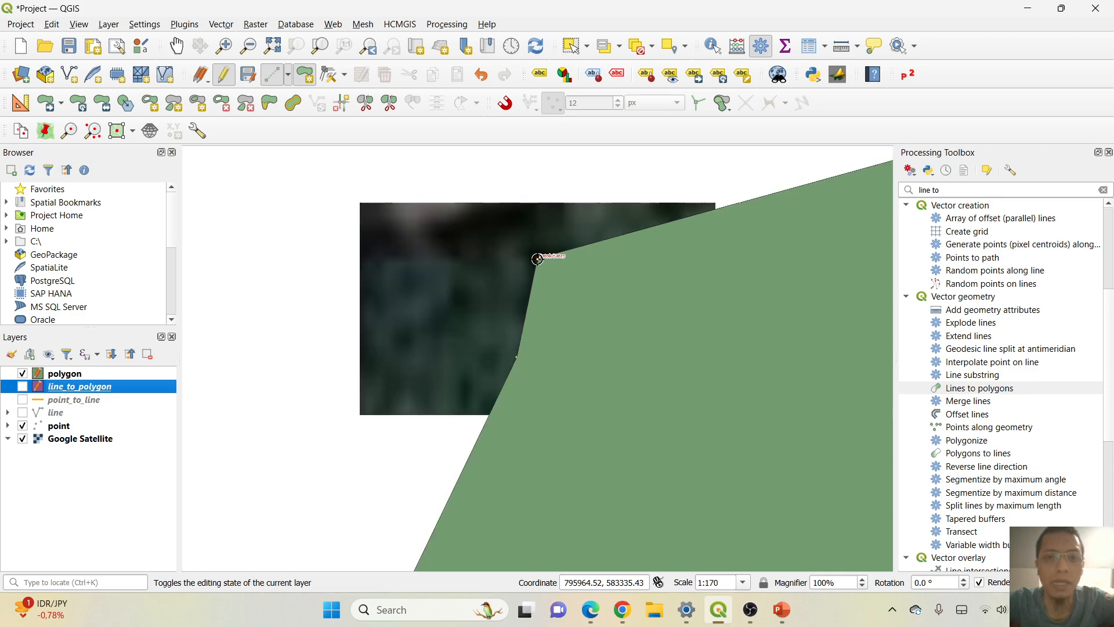
{"action": "scroll", "coordinate": [527, 253], "scroll_direction": "down", "scroll_amount": 1}
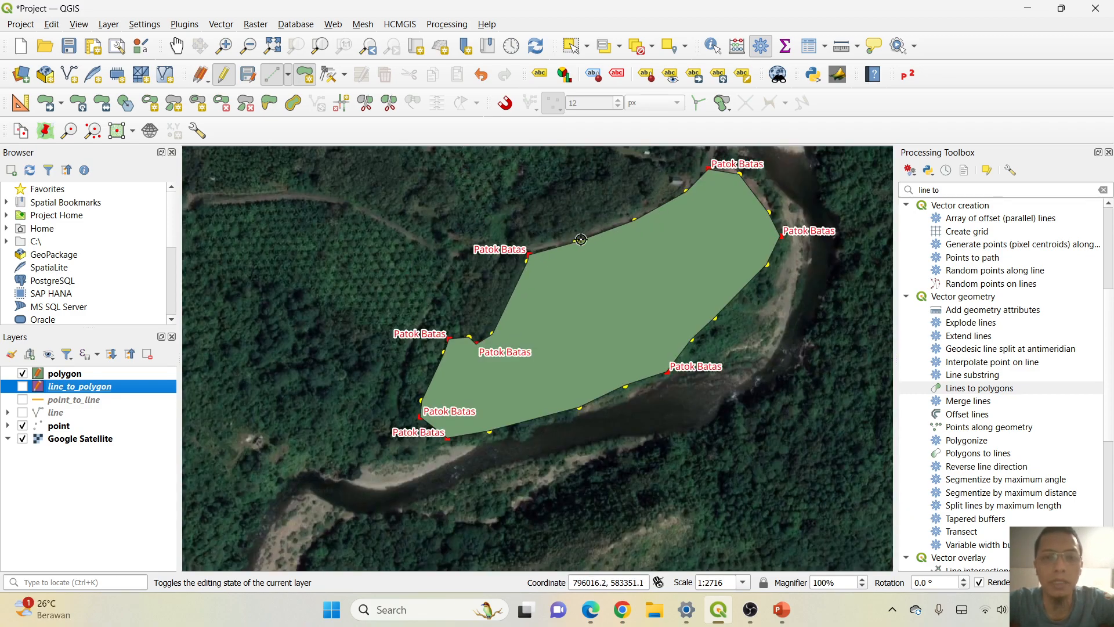
{"action": "scroll", "coordinate": [540, 255], "scroll_direction": "up", "scroll_amount": 1}
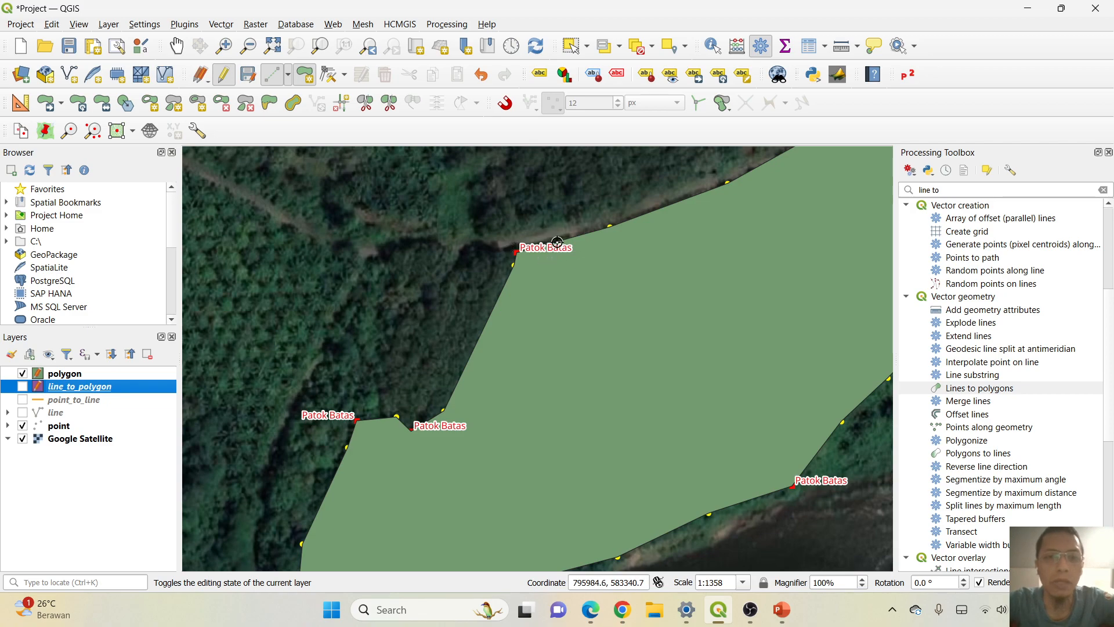
{"action": "scroll", "coordinate": [550, 239], "scroll_direction": "down", "scroll_amount": 2}
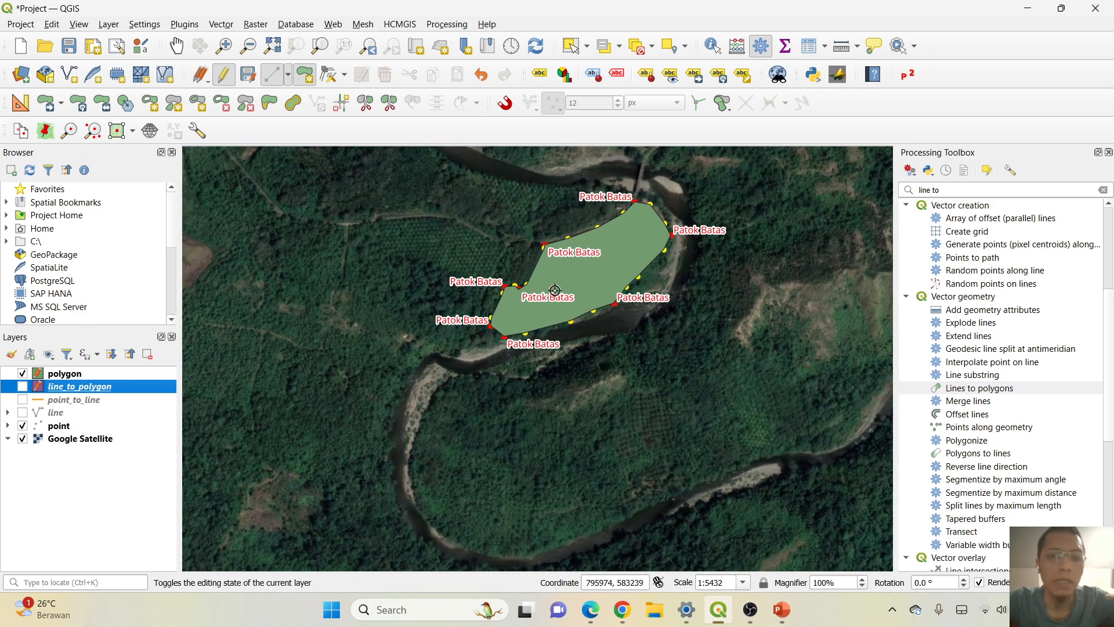
Hide the point layer and give the polygon layer's Simple Fill symbol a transparent fill color with the Solid fill style.
{"action": "left_click", "coordinate": [23, 427]}
{"action": "left_click", "coordinate": [57, 377]}
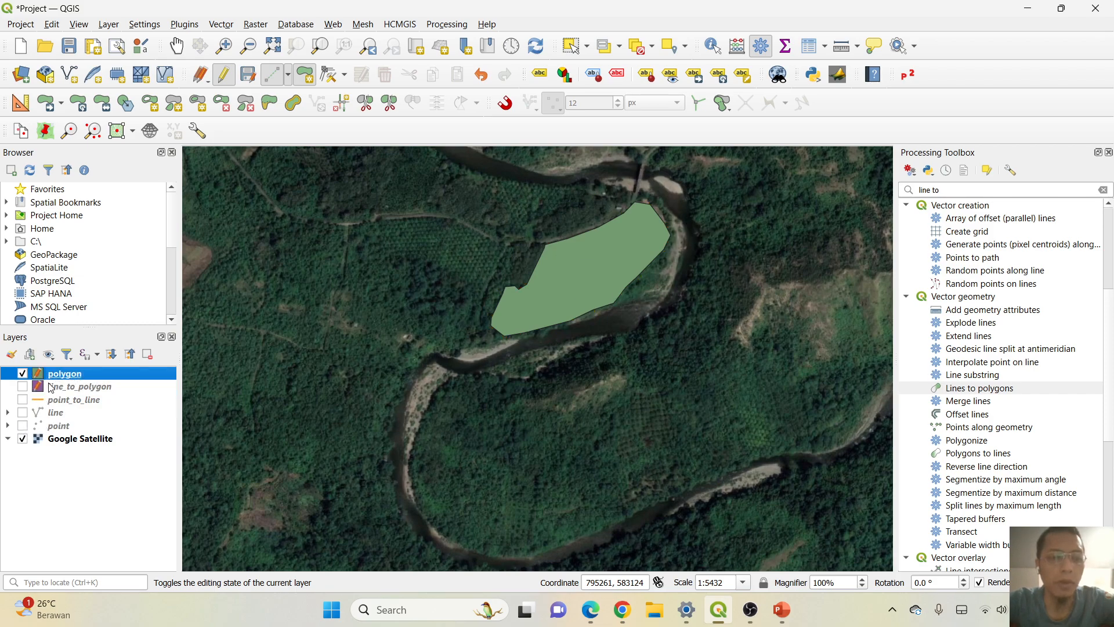
{"action": "right_click", "coordinate": [59, 379]}
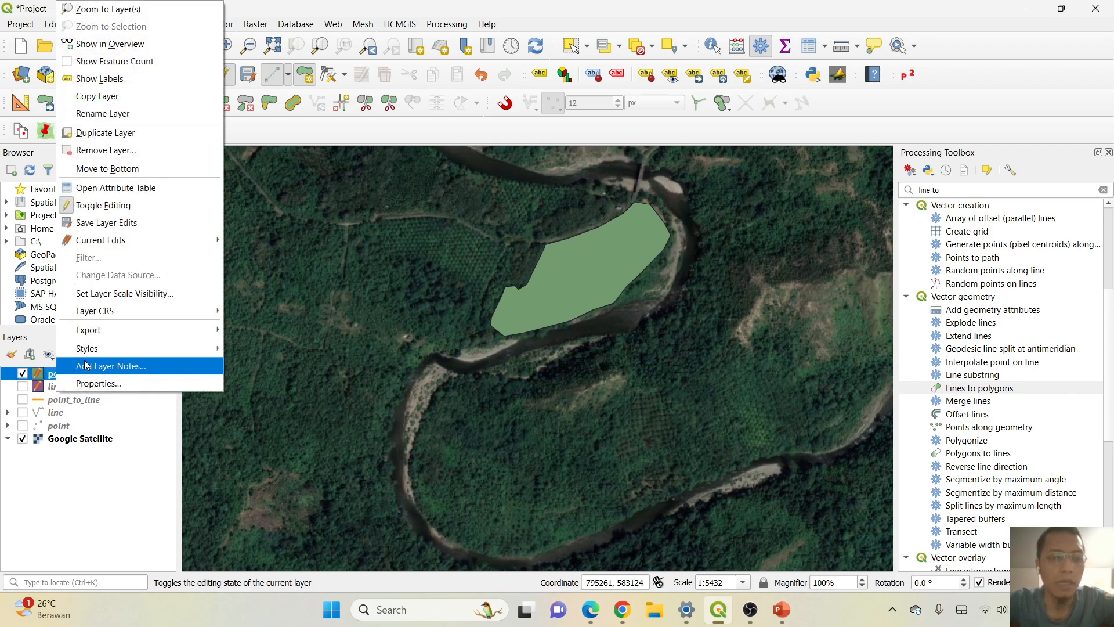
{"action": "left_click", "coordinate": [113, 384]}
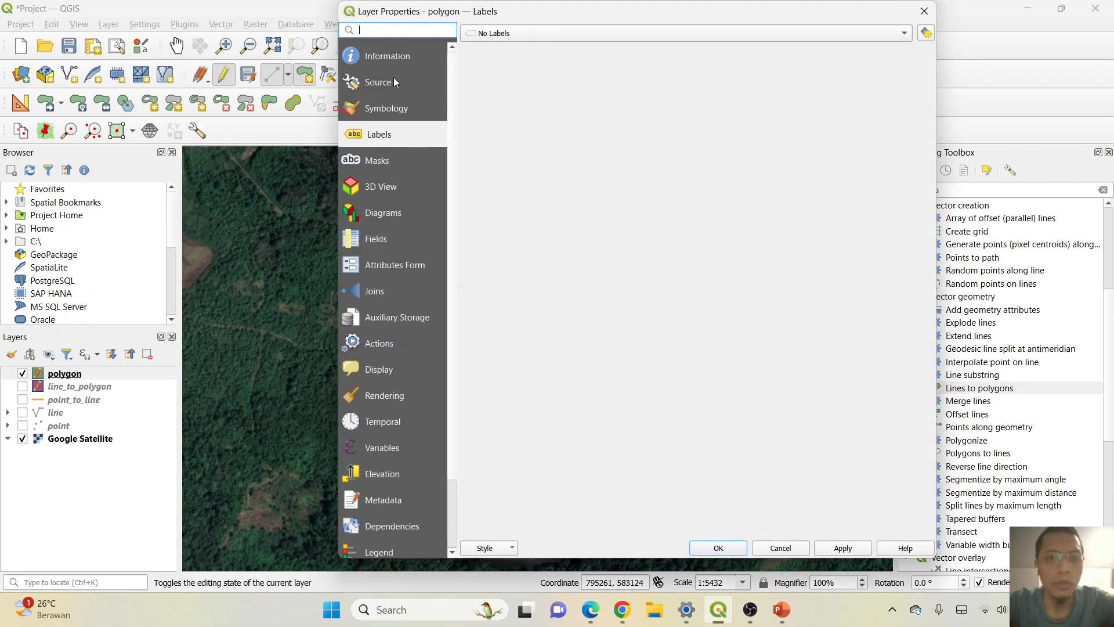
{"action": "left_click", "coordinate": [381, 111]}
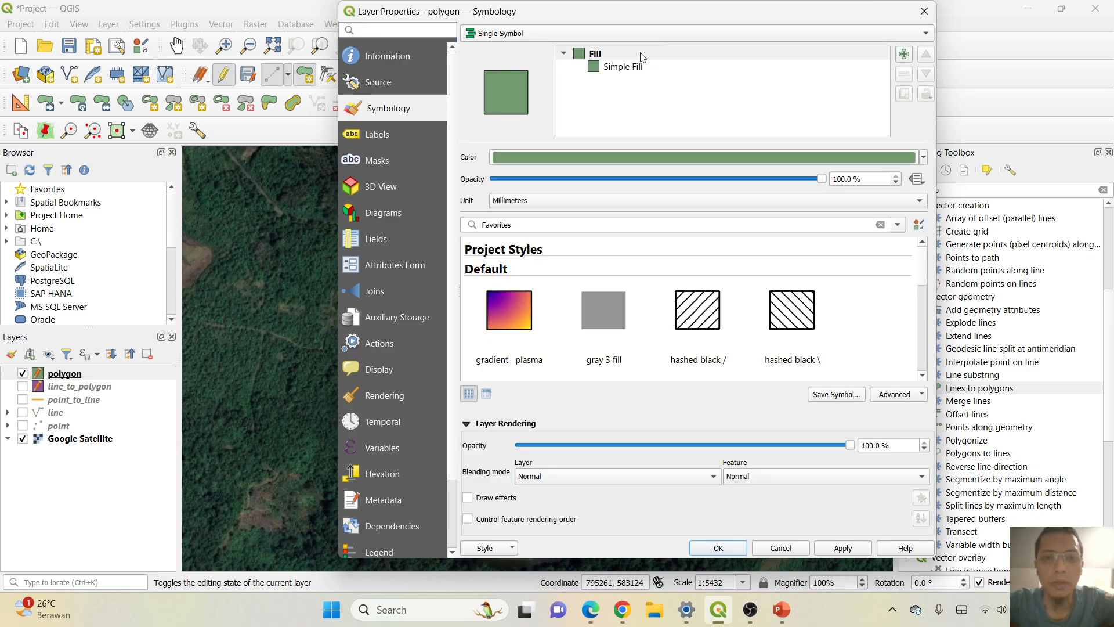
{"action": "left_click", "coordinate": [601, 70]}
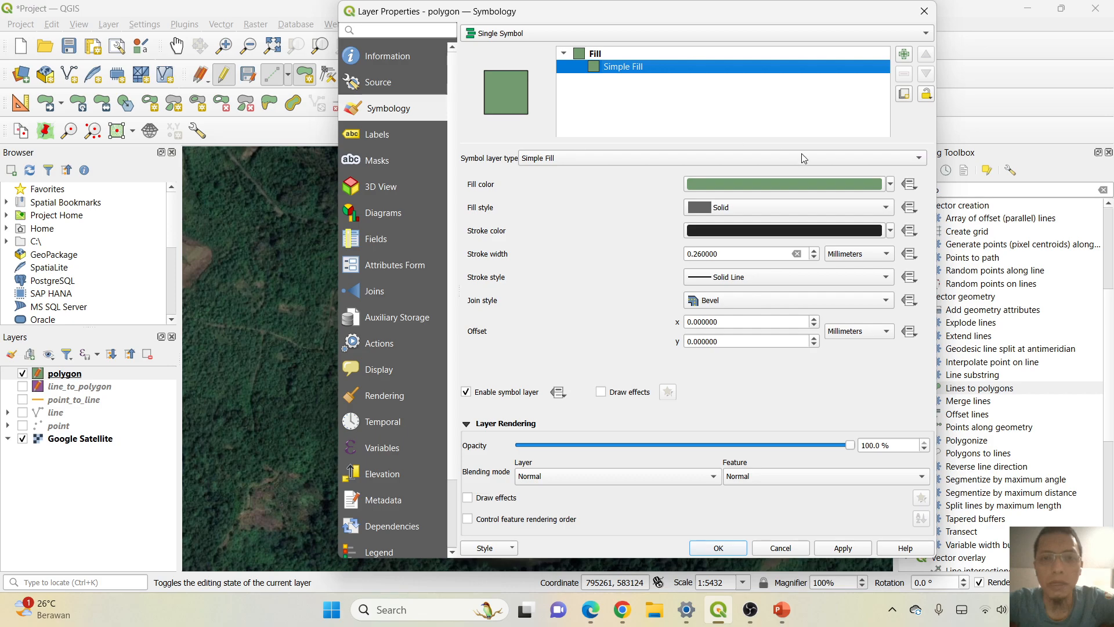
{"action": "left_click", "coordinate": [889, 186]}
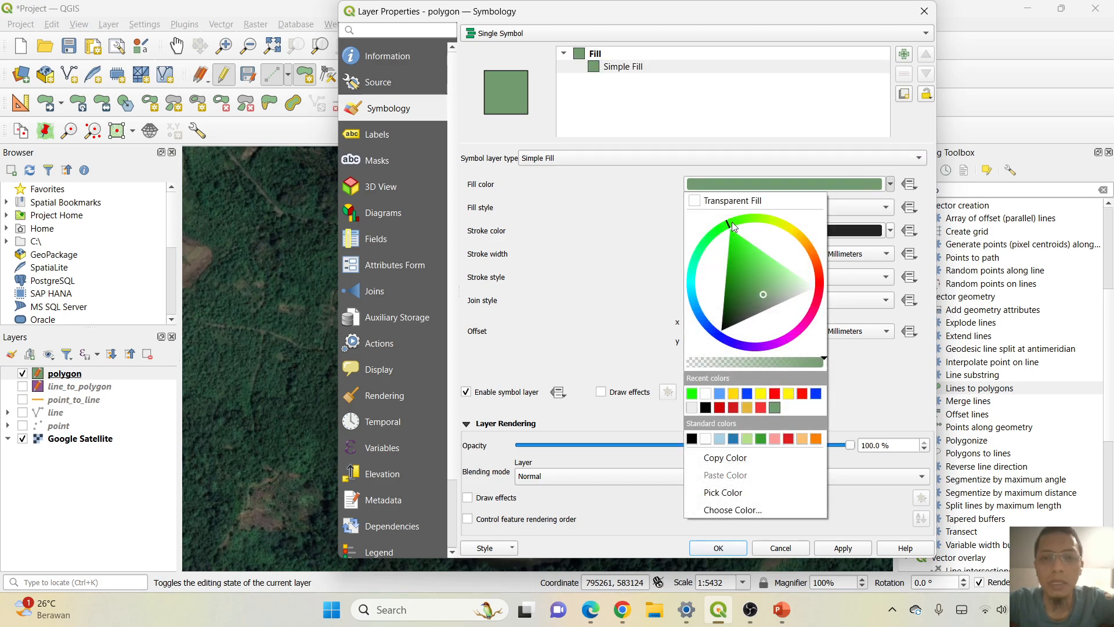
{"action": "left_click", "coordinate": [699, 203]}
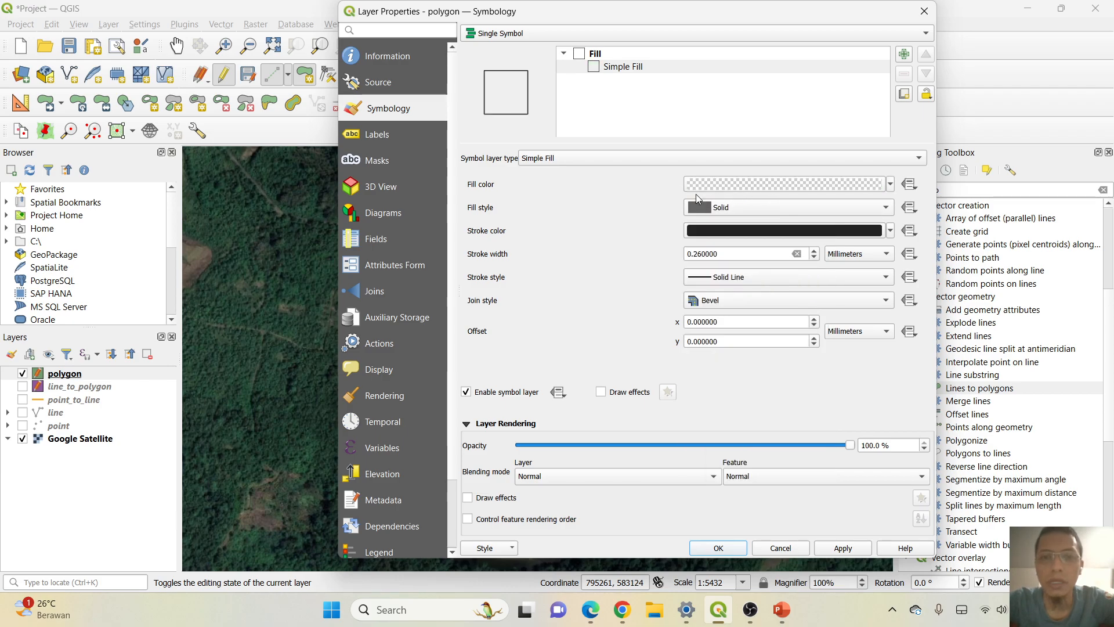
{"action": "left_click", "coordinate": [880, 209]}
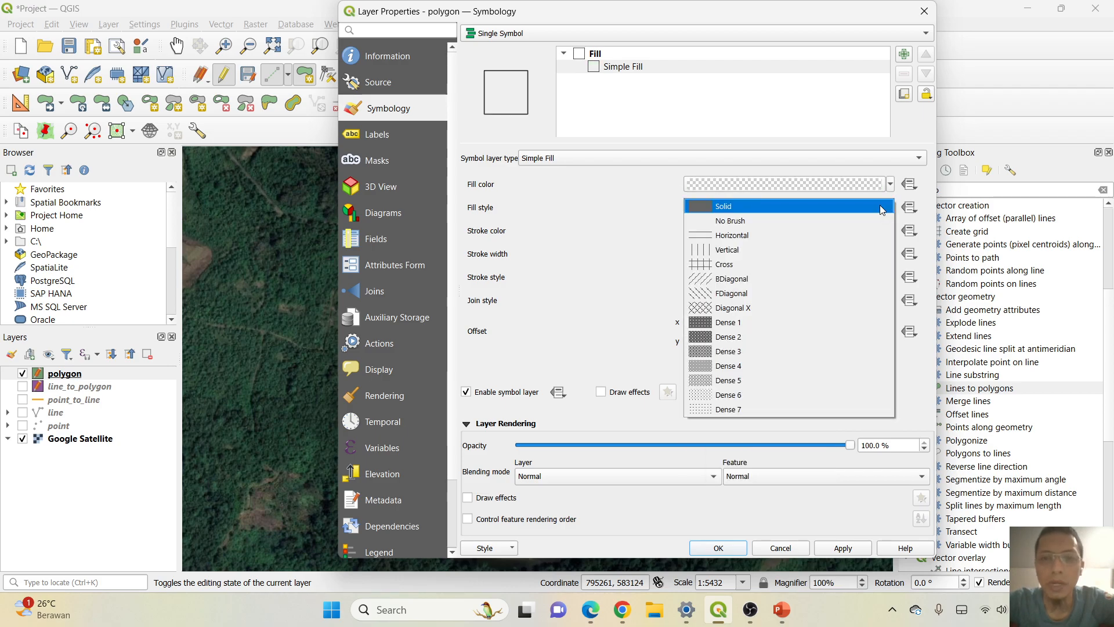
{"action": "left_click", "coordinate": [719, 207]}
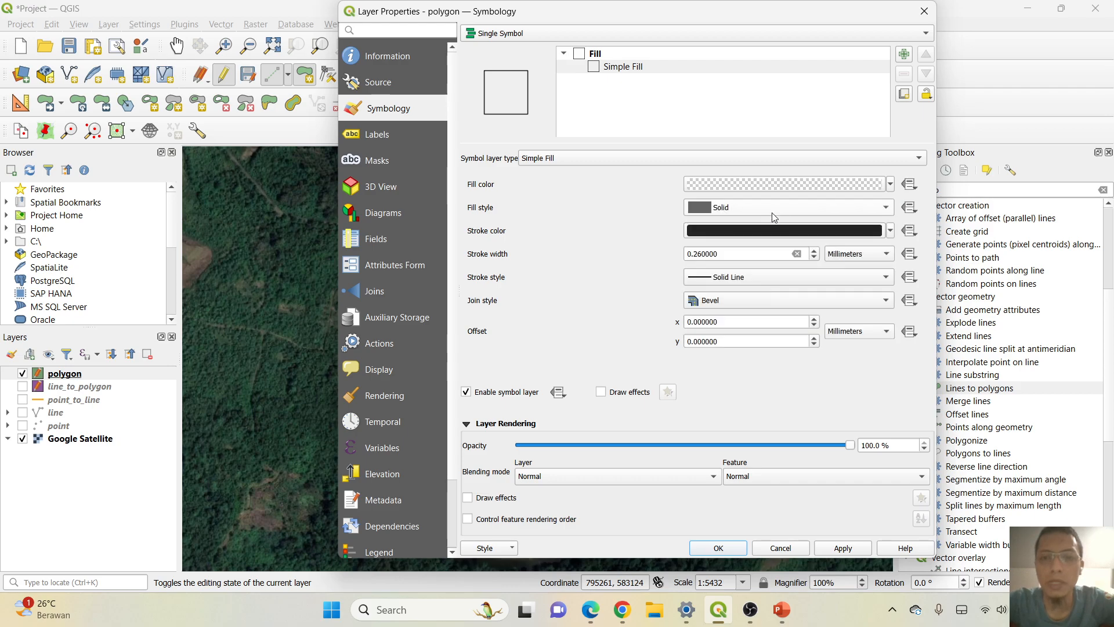
Set the polygon symbol's stroke color to bright magenta.
{"action": "left_click", "coordinate": [886, 231]}
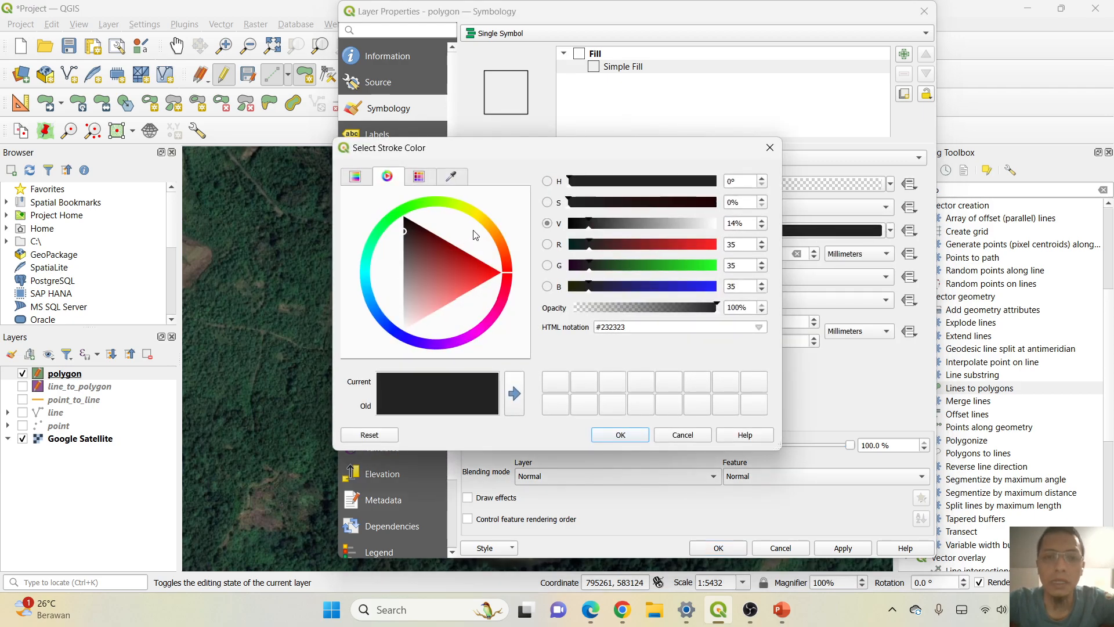
{"action": "left_click_drag", "start_coordinate": [482, 333], "coordinate": [469, 336]}
{"action": "left_click", "coordinate": [620, 435]}
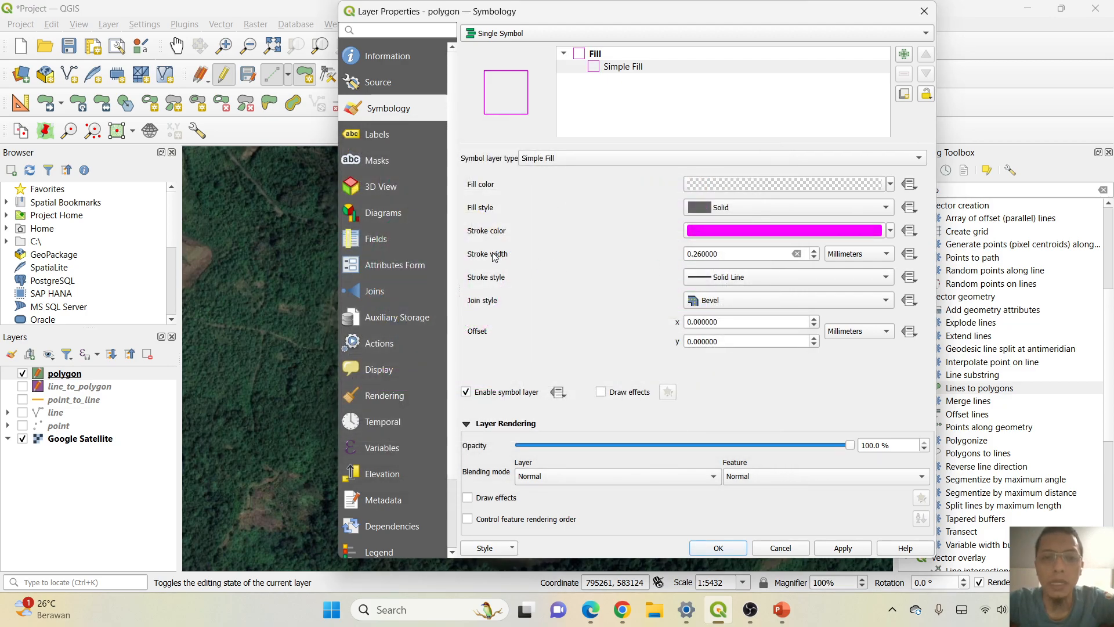
Set the polygon symbol's stroke width to 1.5 millimeters.
{"action": "left_click", "coordinate": [814, 250]}
{"action": "left_click", "coordinate": [813, 251]}
{"action": "left_click", "coordinate": [813, 251]}
{"action": "left_click", "coordinate": [813, 251]}
{"action": "left_click", "coordinate": [813, 251]}
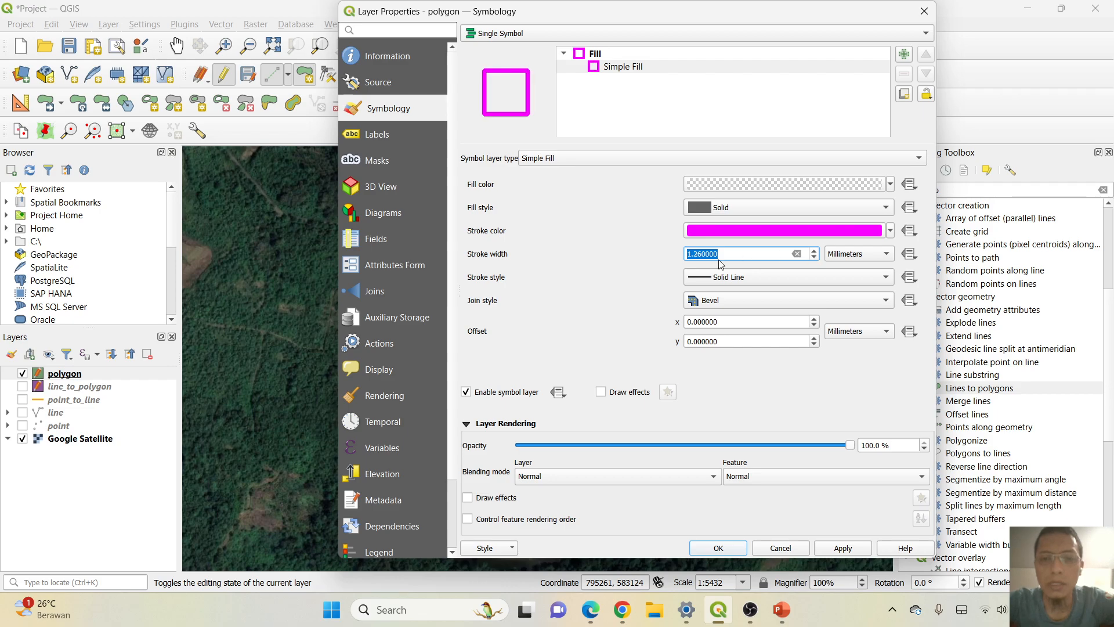
{"action": "type", "text": "1.5"}
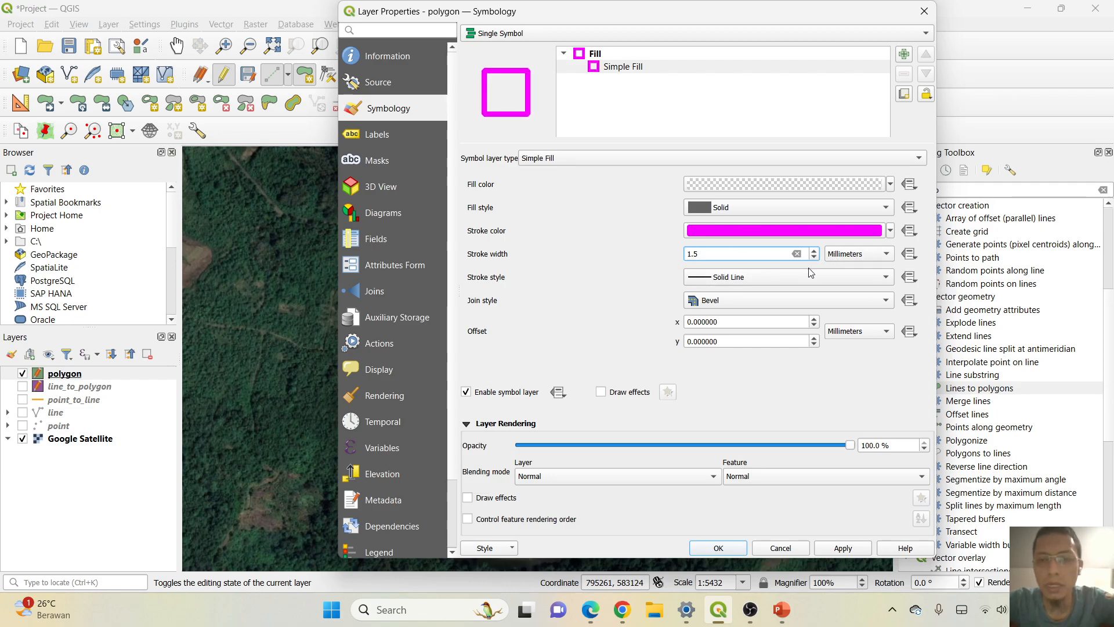
{"action": "left_click", "coordinate": [770, 286]}
{"action": "left_click", "coordinate": [768, 281]}
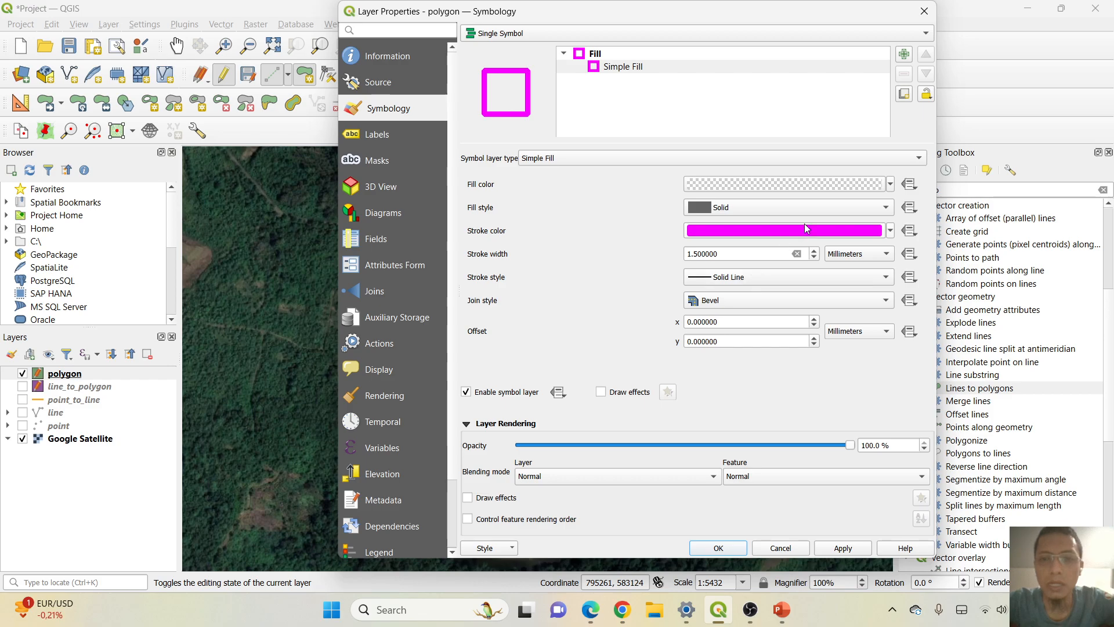
Try the Diagonal X fill style on the polygon symbol and return it to Solid.
{"action": "left_click", "coordinate": [862, 211]}
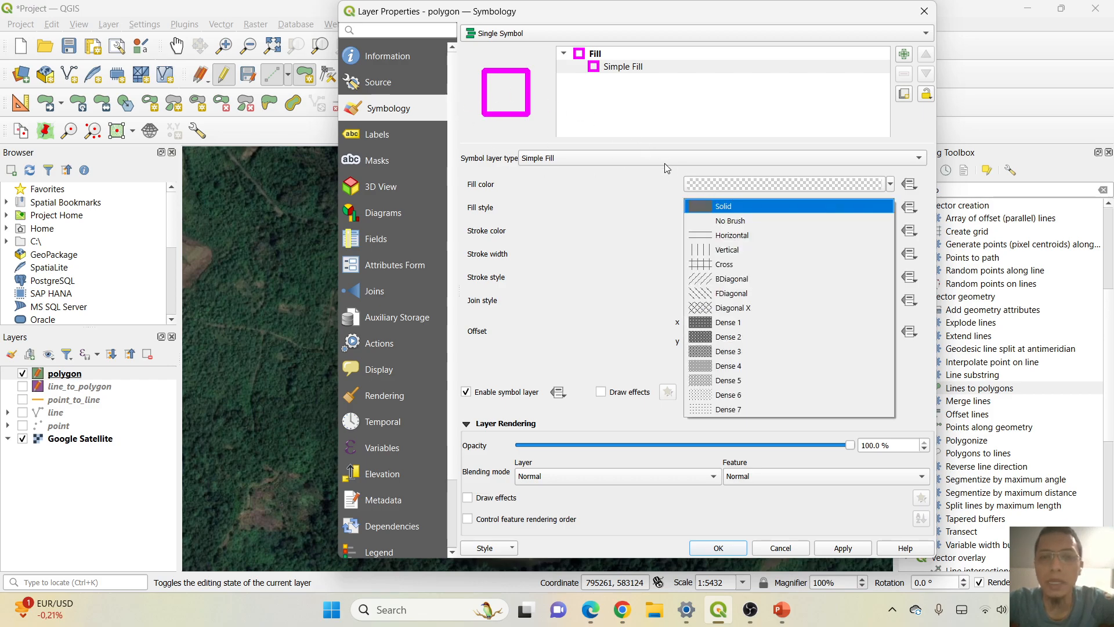
{"action": "left_click", "coordinate": [706, 183]}
{"action": "left_click", "coordinate": [706, 184]}
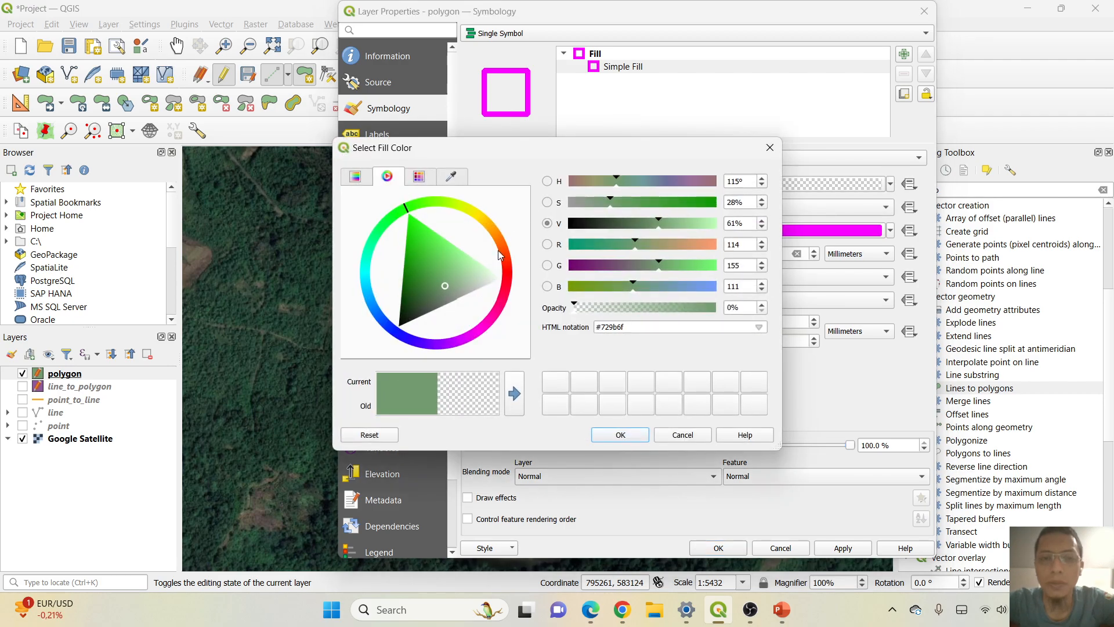
{"action": "left_click", "coordinate": [769, 147]}
{"action": "left_click", "coordinate": [750, 210]}
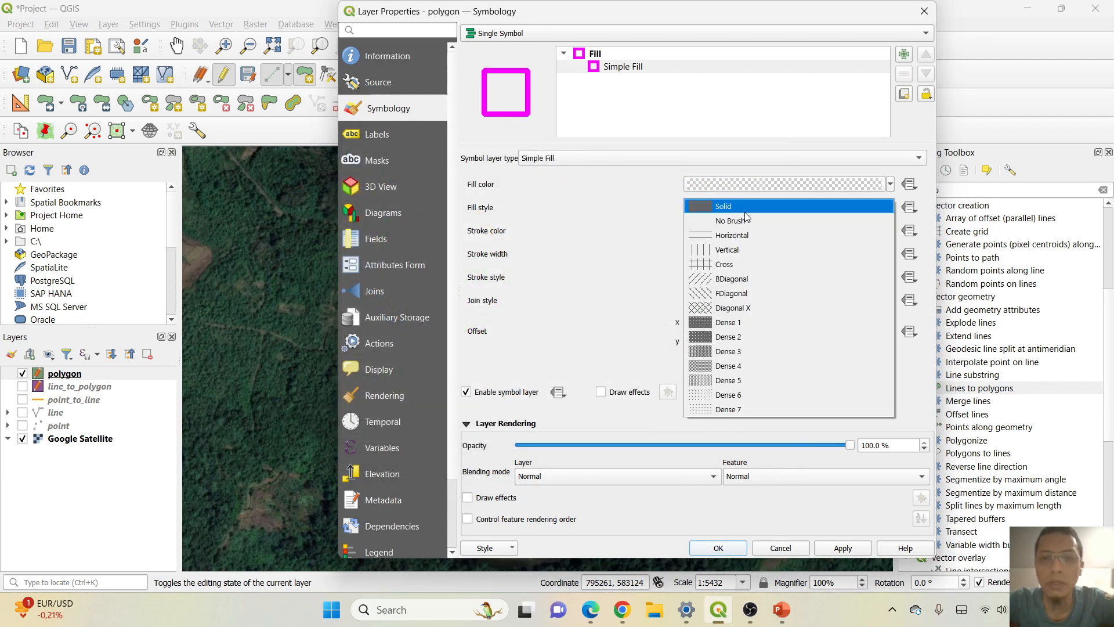
{"action": "left_click", "coordinate": [719, 307]}
{"action": "left_click", "coordinate": [775, 208]}
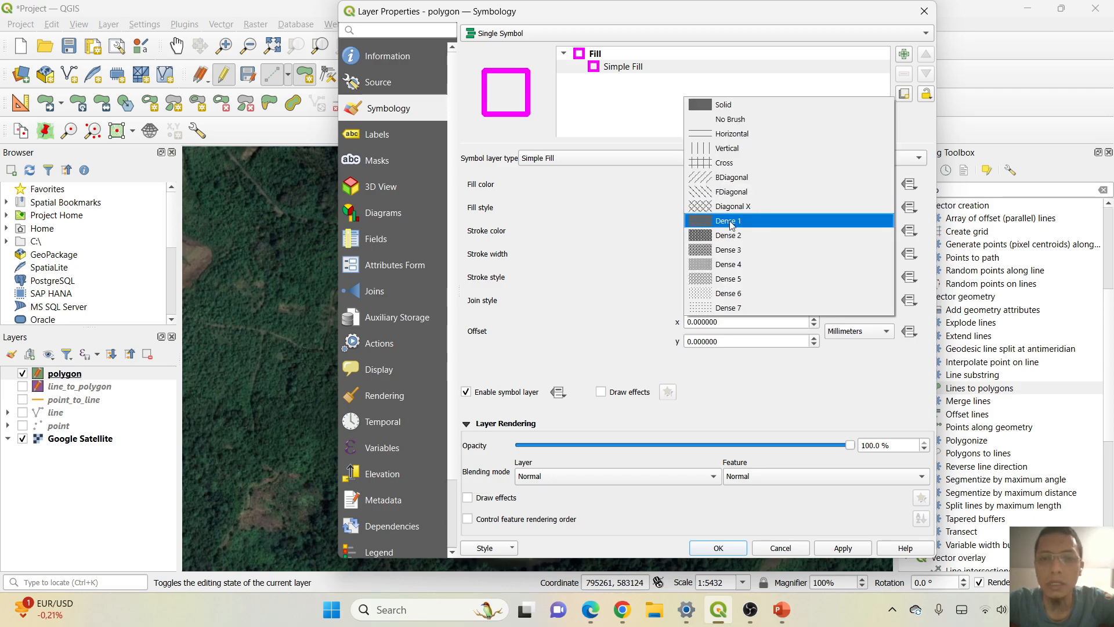
{"action": "left_click", "coordinate": [732, 105]}
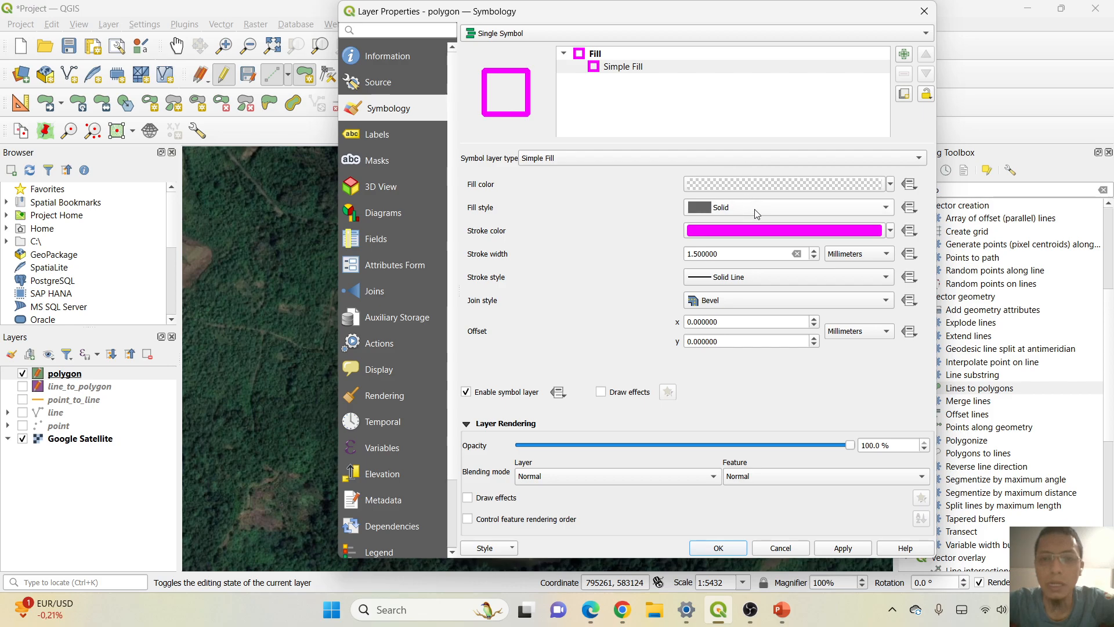
Try the Dot Line stroke style on the polygon outline and return it to Solid Line.
{"action": "left_click", "coordinate": [742, 277]}
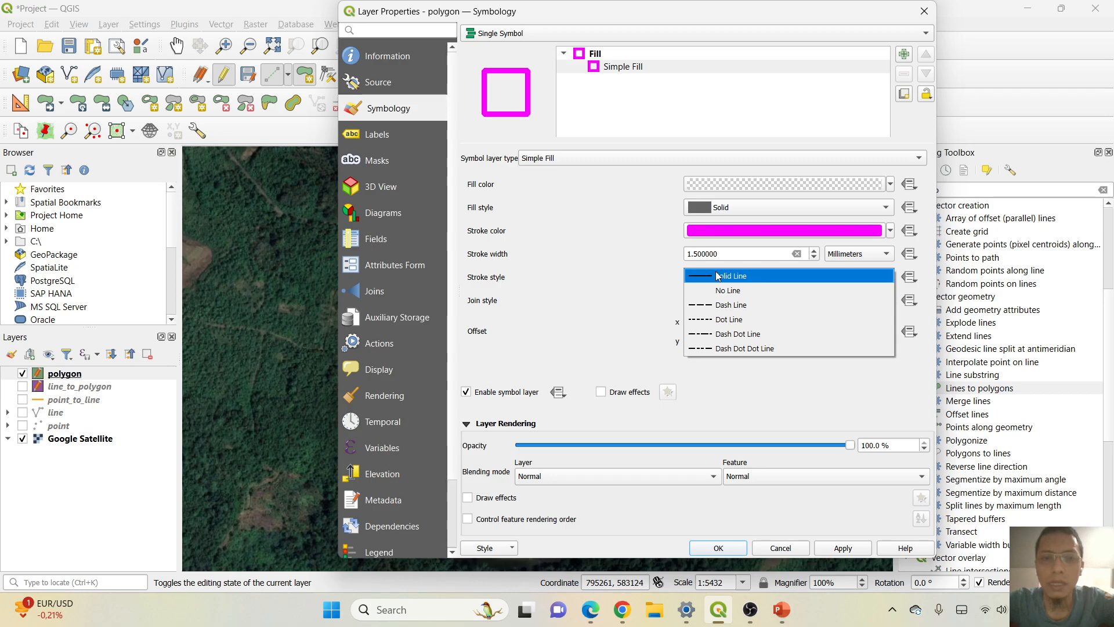
{"action": "left_click", "coordinate": [706, 325]}
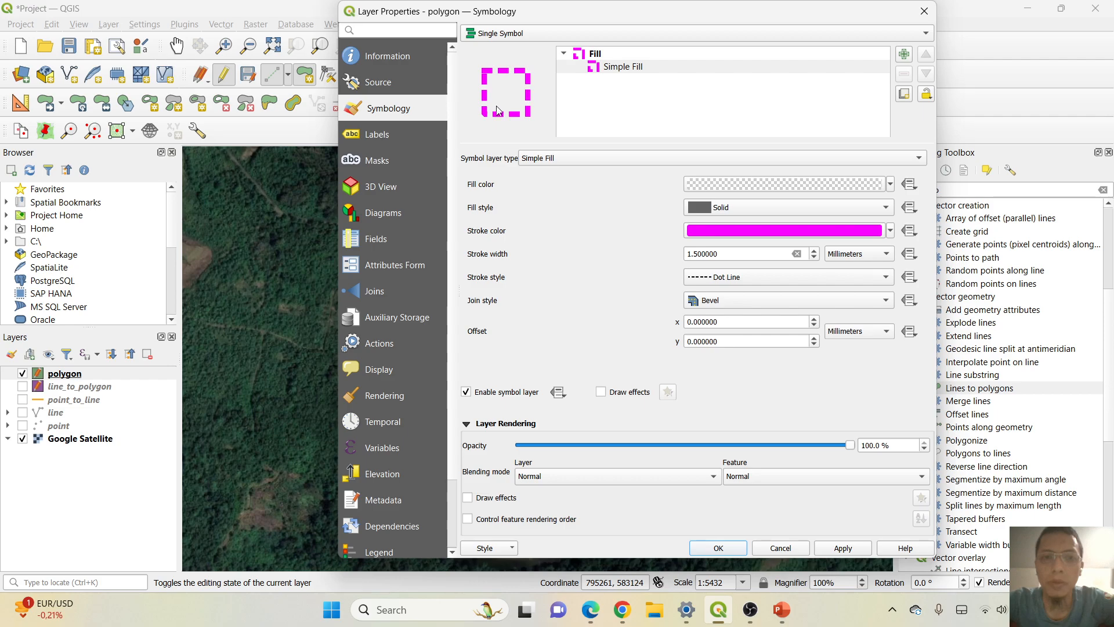
{"action": "left_click", "coordinate": [732, 282]}
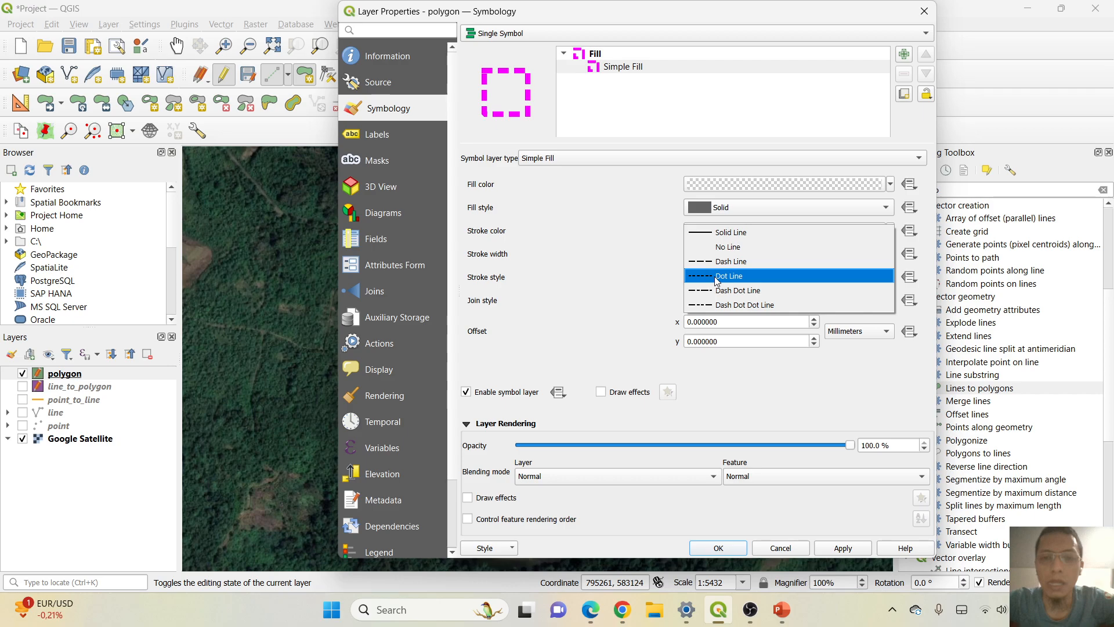
{"action": "left_click", "coordinate": [730, 233]}
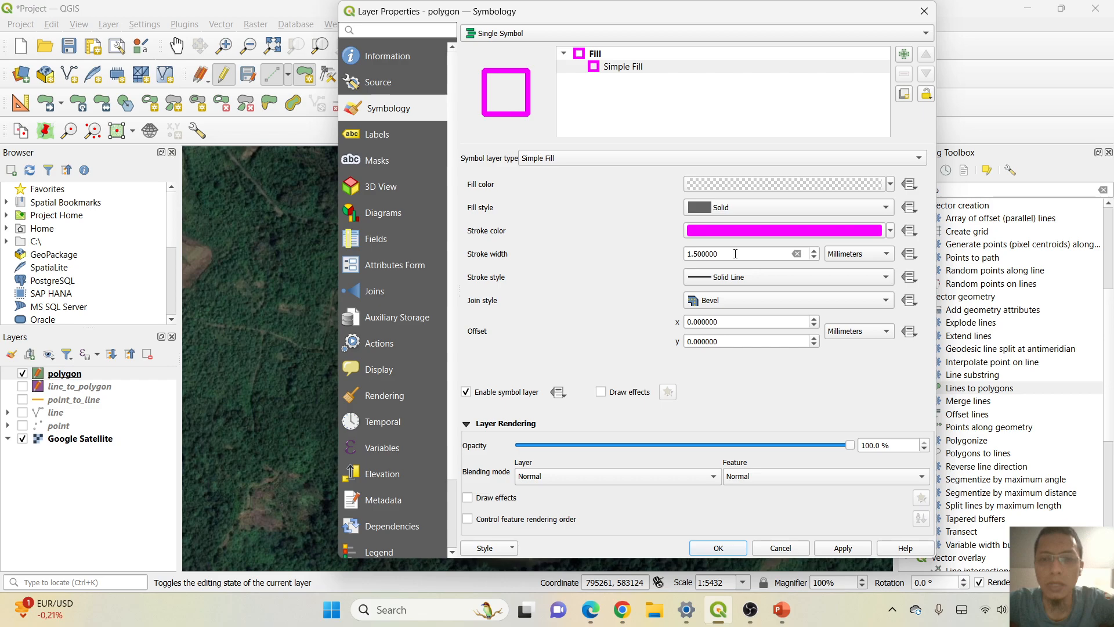
Apply the polygon symbology with the Bevel join style and turn off editing for the polygon layer.
{"action": "left_click", "coordinate": [742, 297]}
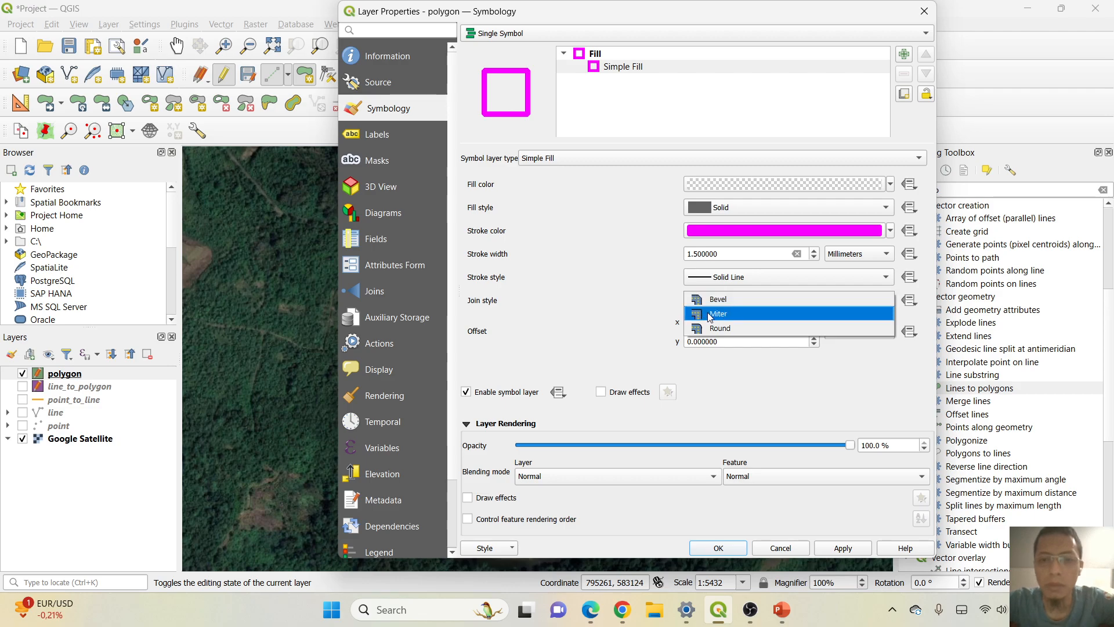
{"action": "left_click", "coordinate": [738, 300]}
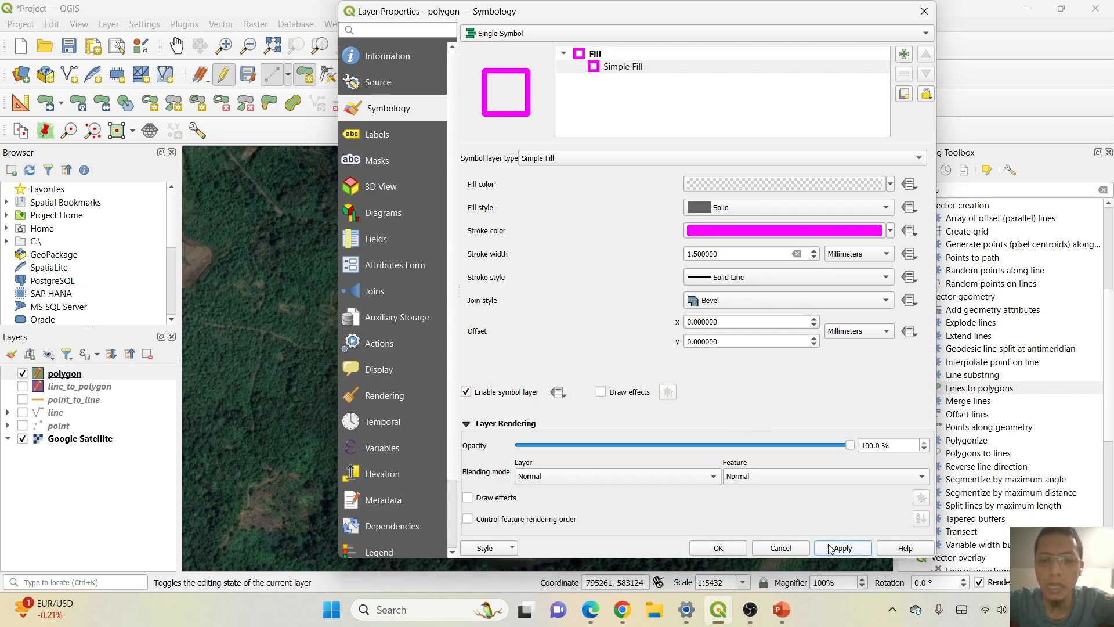
{"action": "left_click", "coordinate": [732, 548]}
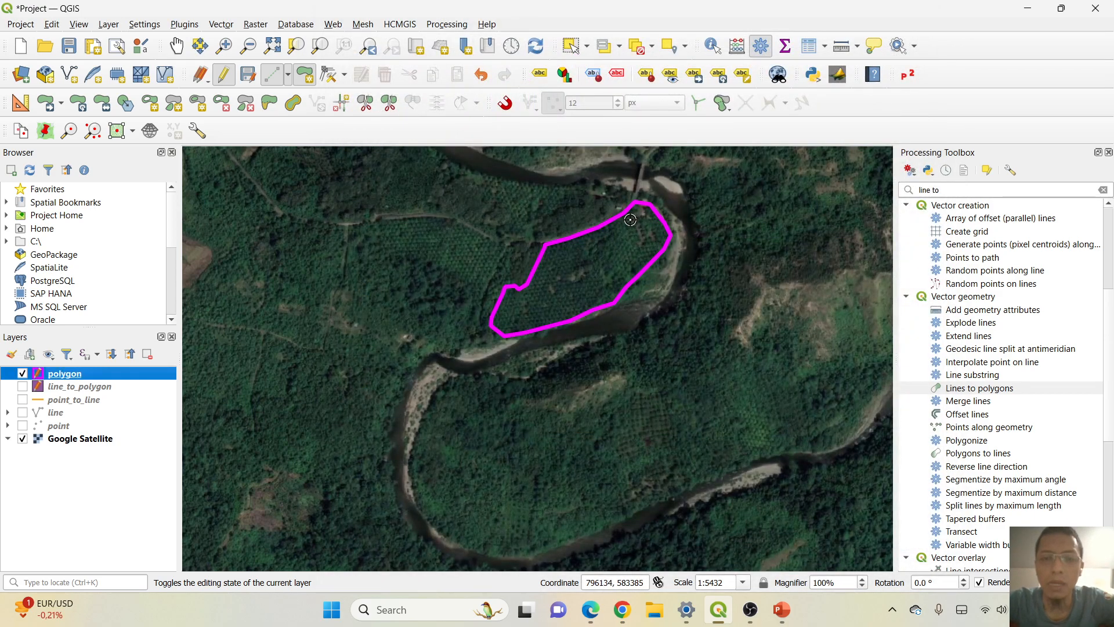
{"action": "left_click", "coordinate": [223, 76]}
{"action": "left_click", "coordinate": [522, 315]}
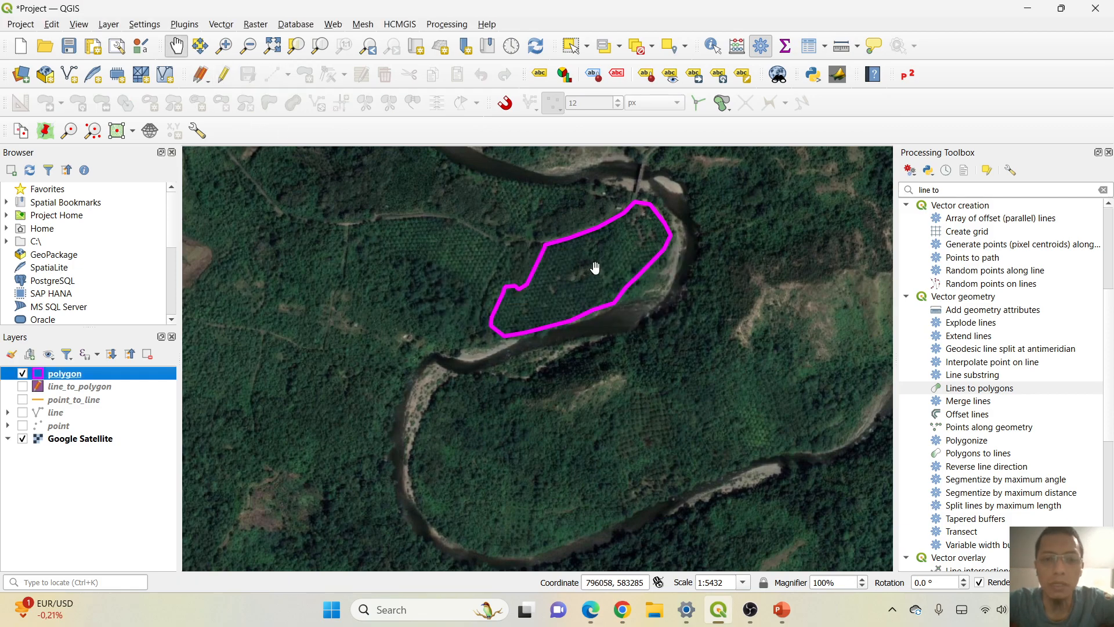
{"action": "left_click_drag", "start_coordinate": [577, 267], "coordinate": [600, 276]}
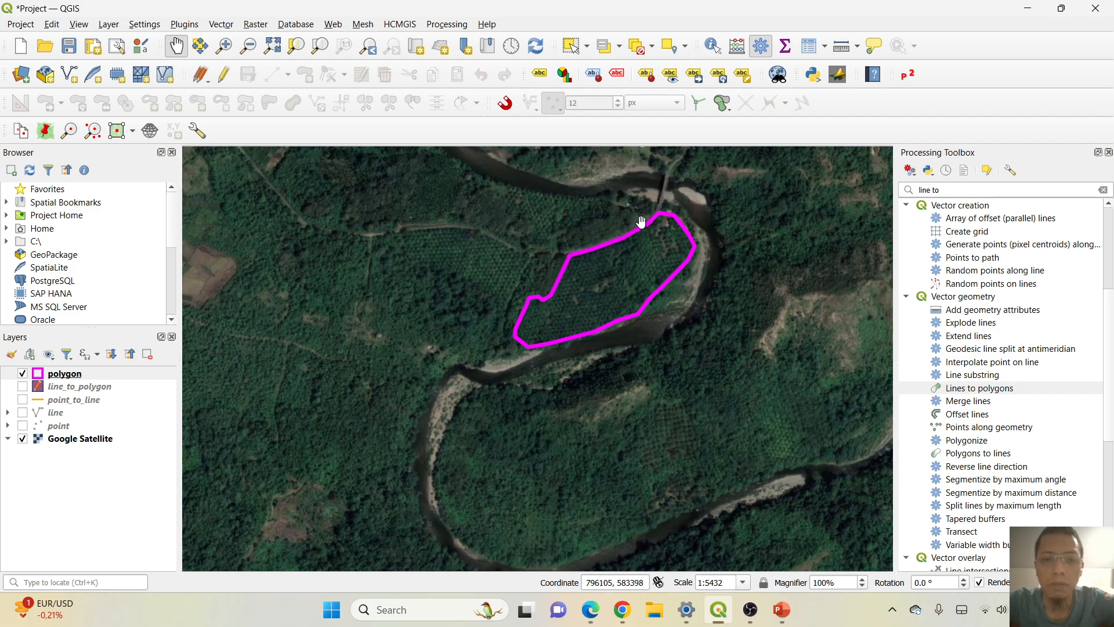
Show the line and point layers together with the polygon outline, leaving point_to_line hidden.
{"action": "left_click", "coordinate": [23, 400]}
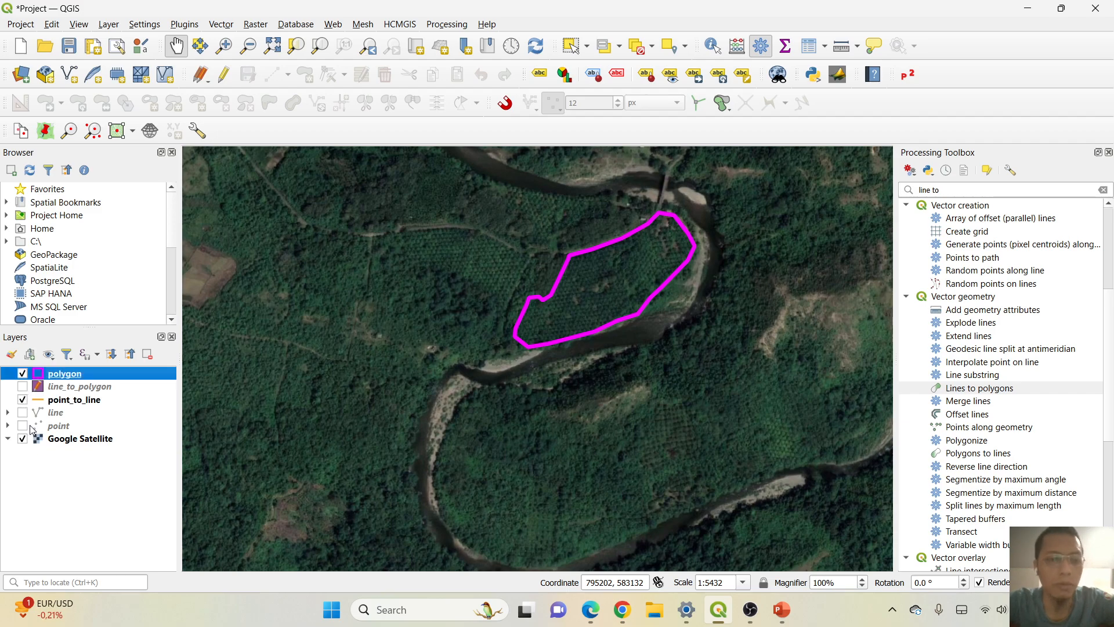
{"action": "left_click", "coordinate": [22, 413]}
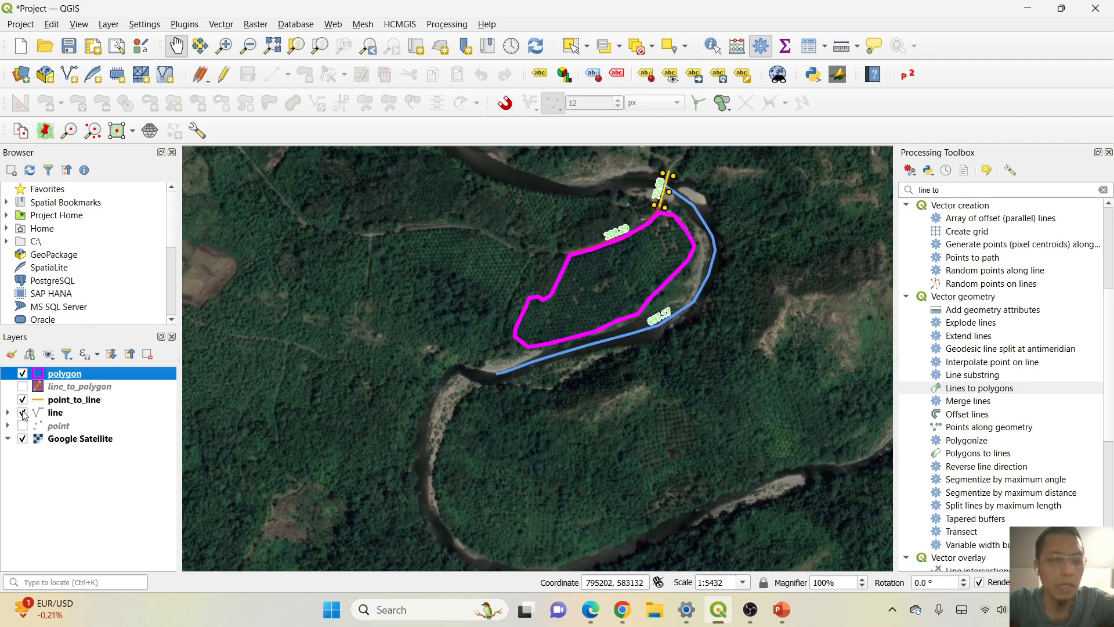
{"action": "left_click", "coordinate": [22, 400]}
{"action": "left_click", "coordinate": [22, 427]}
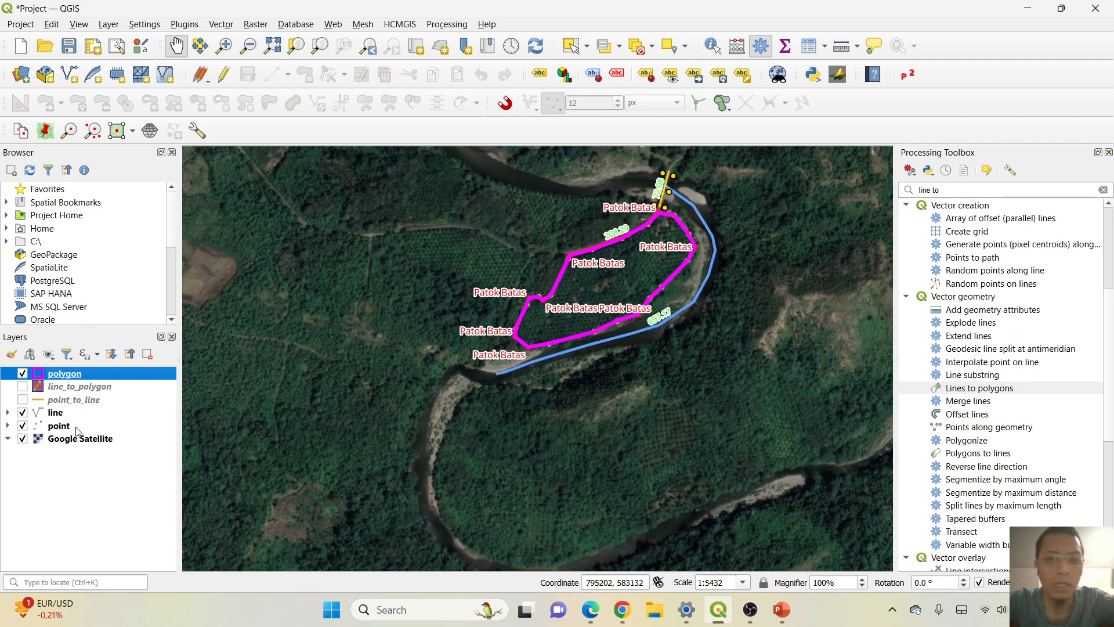
Turn on Single Labels in the polygon layer's properties.
{"action": "right_click", "coordinate": [77, 377]}
{"action": "left_click", "coordinate": [110, 367]}
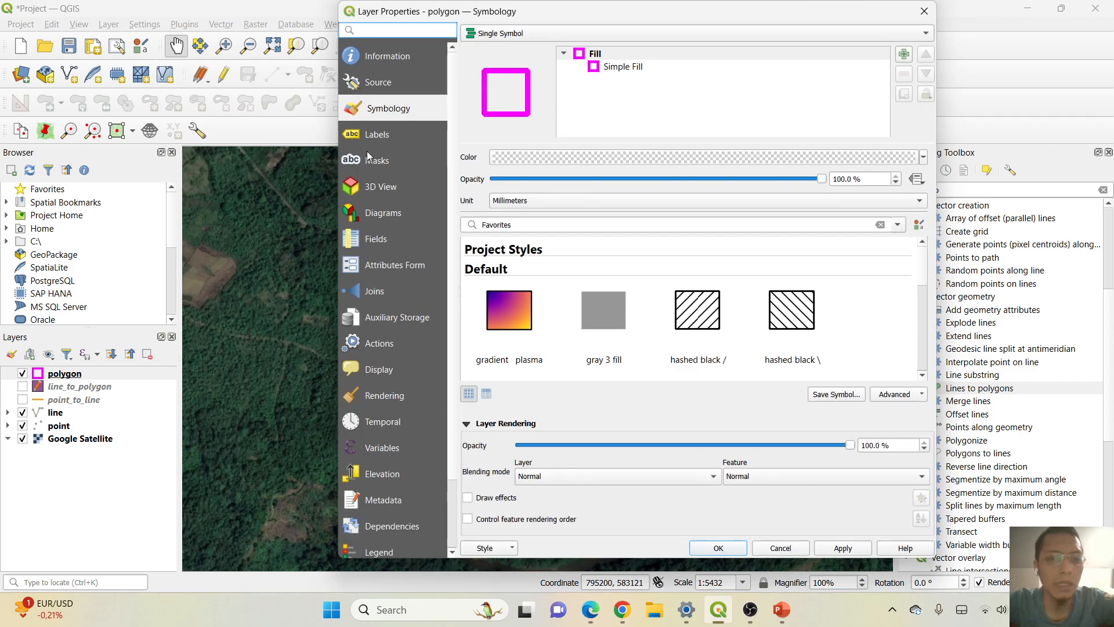
{"action": "left_click", "coordinate": [392, 135]}
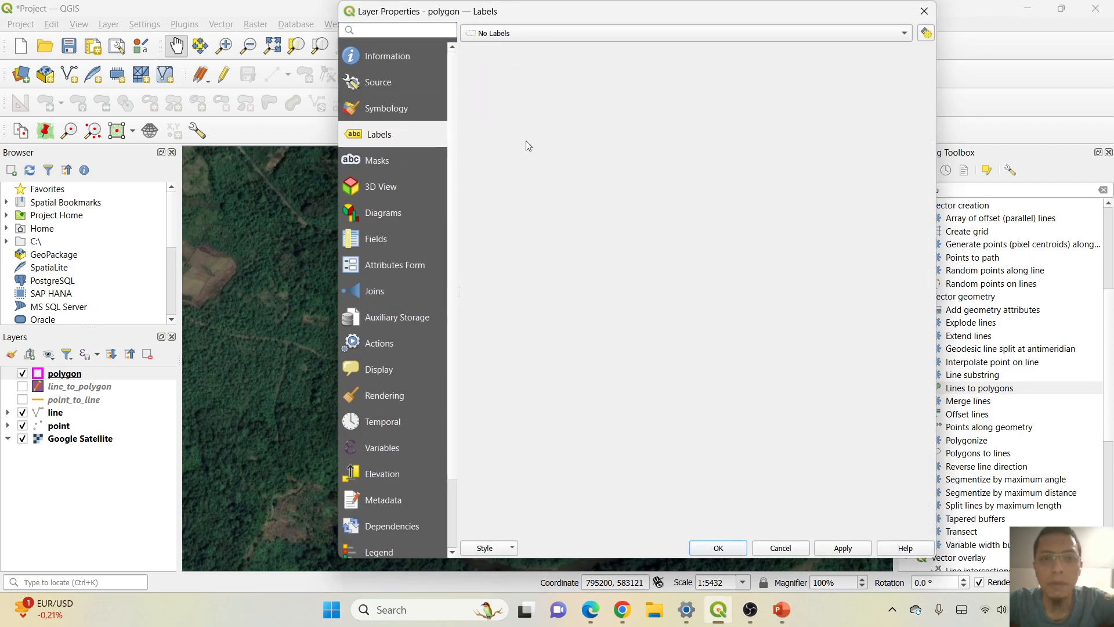
{"action": "left_click", "coordinate": [687, 34]}
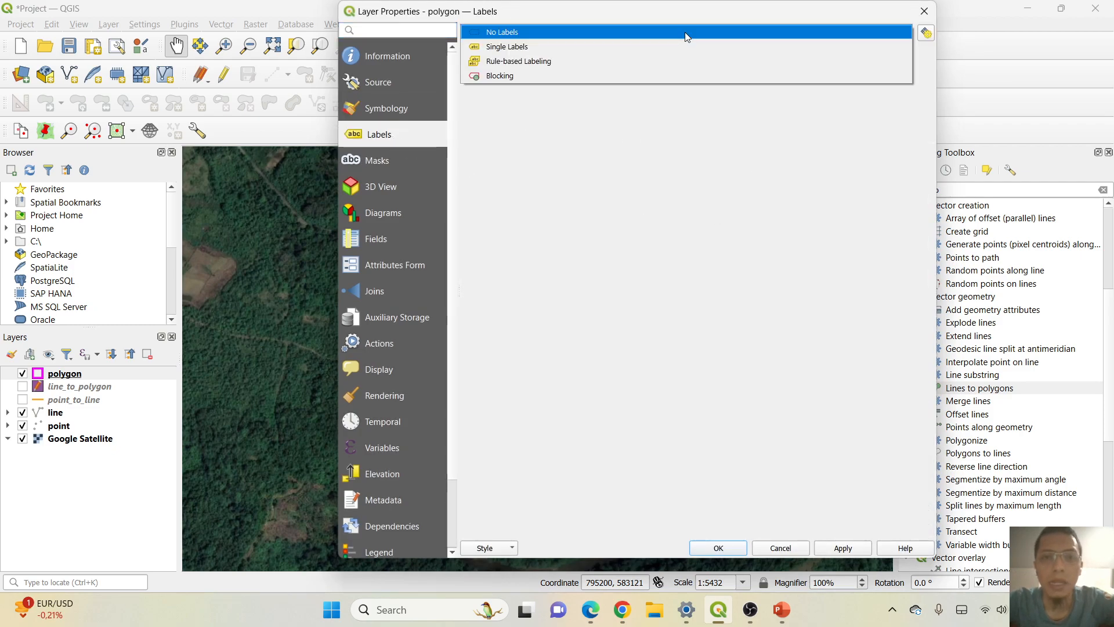
{"action": "left_click", "coordinate": [508, 49]}
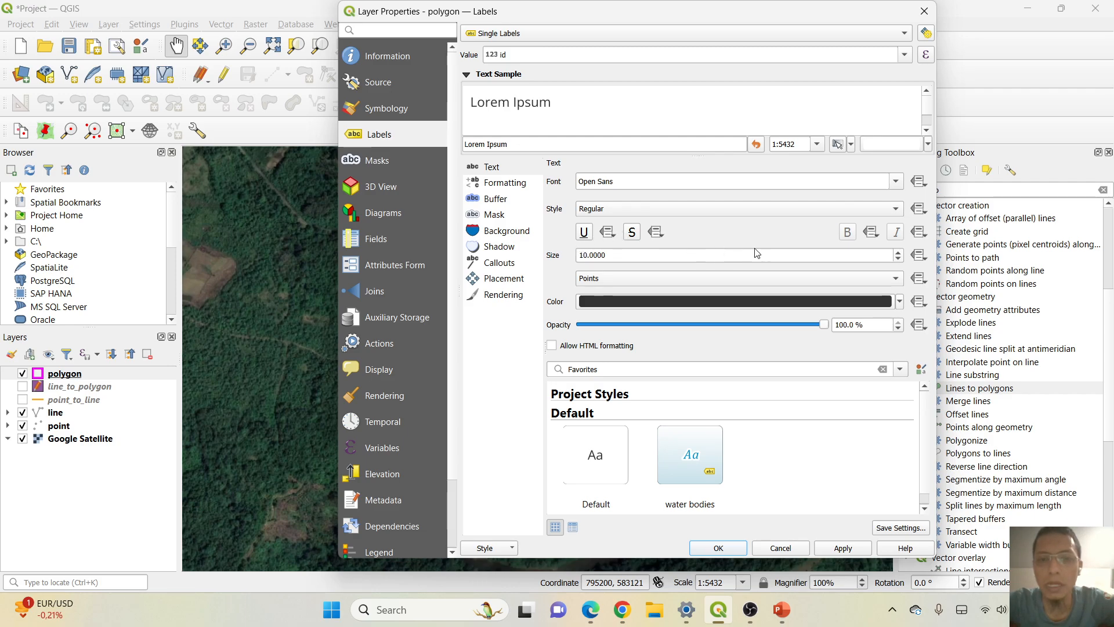
Set the polygon label text size to 12, keeping Points as the unit.
{"action": "left_click", "coordinate": [590, 252]}
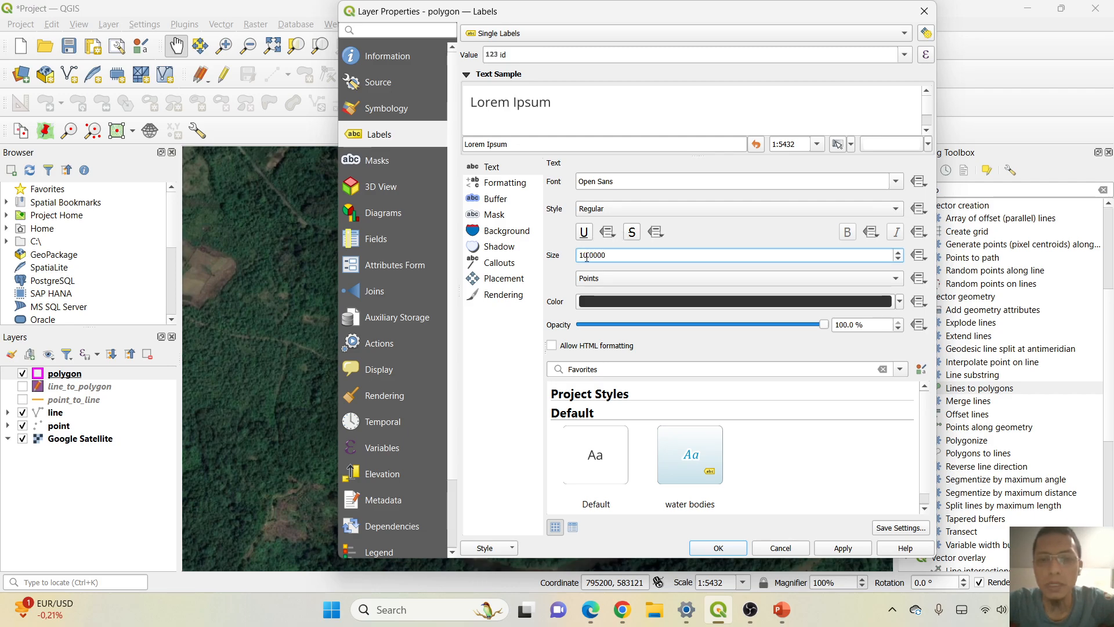
{"action": "key", "text": "Up"}
{"action": "key", "text": "Up"}
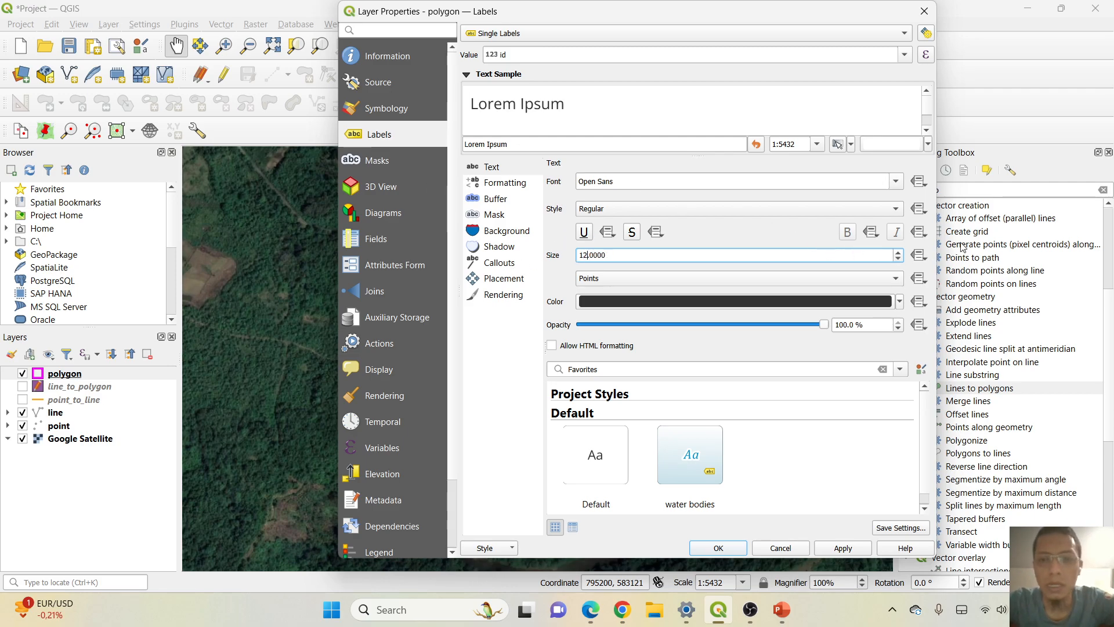
{"action": "left_click", "coordinate": [671, 279]}
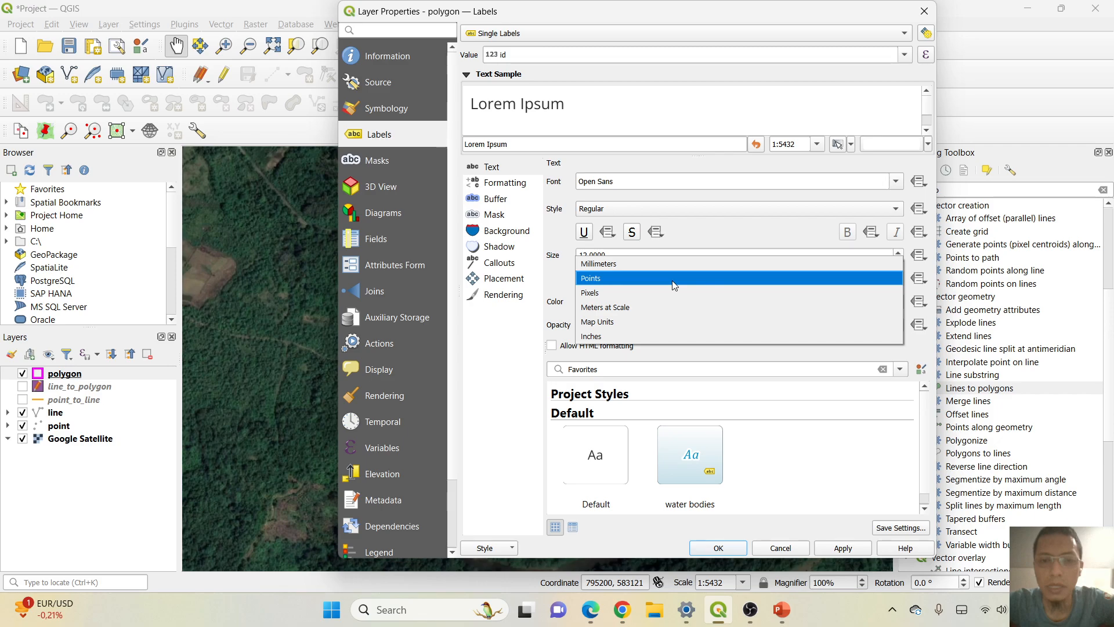
{"action": "left_click", "coordinate": [673, 285]}
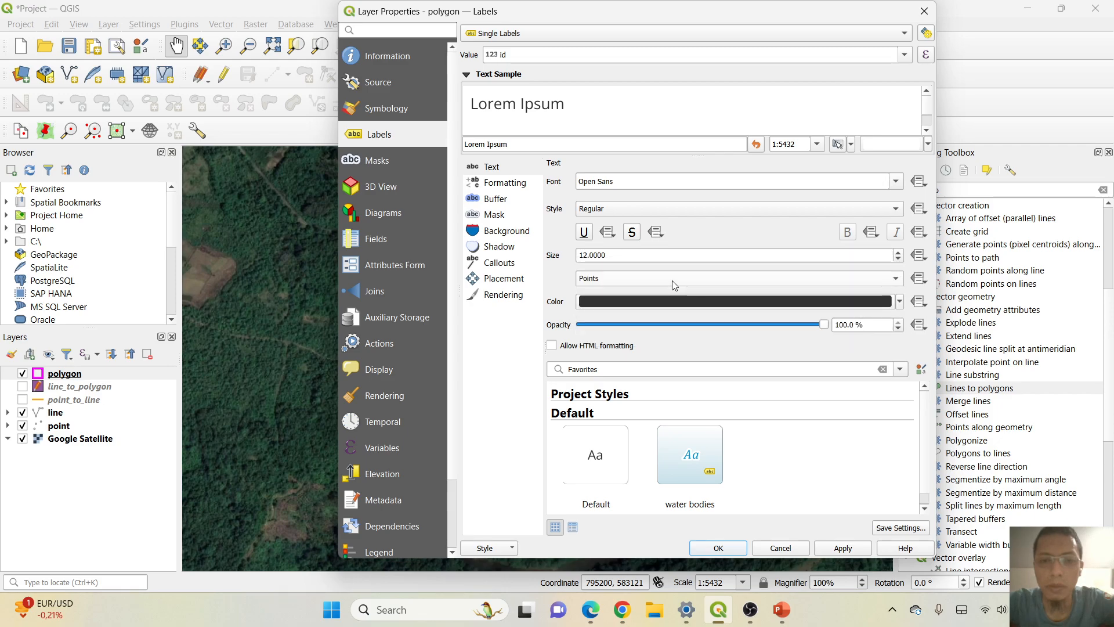
Color the polygon label text magenta from the recent colors and keep its opacity at 100%.
{"action": "left_click", "coordinate": [901, 301]}
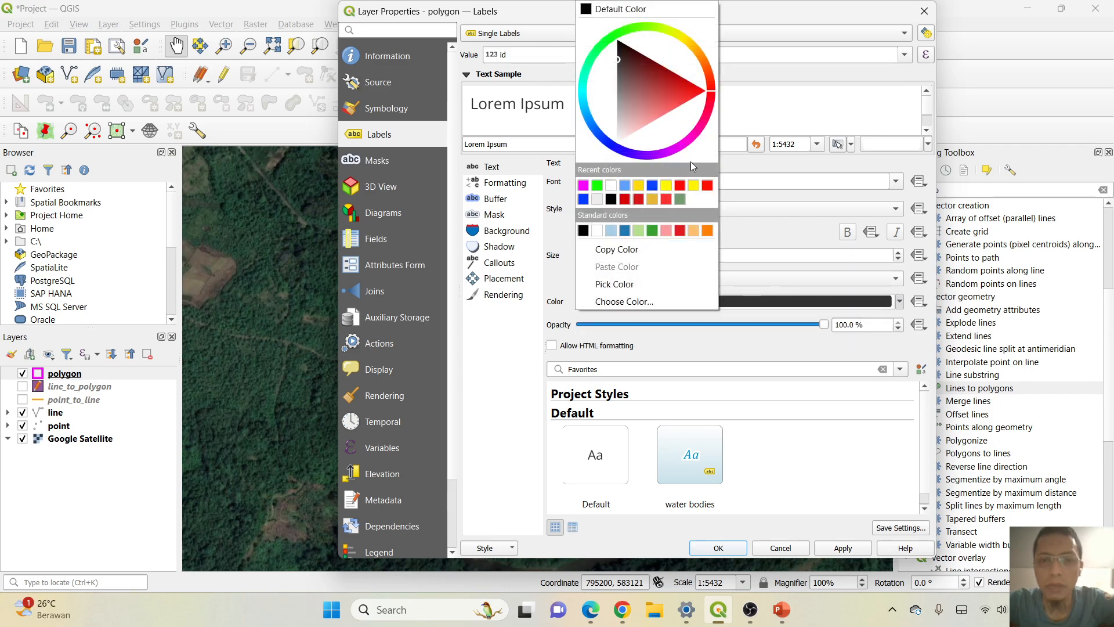
{"action": "left_click", "coordinate": [682, 143]}
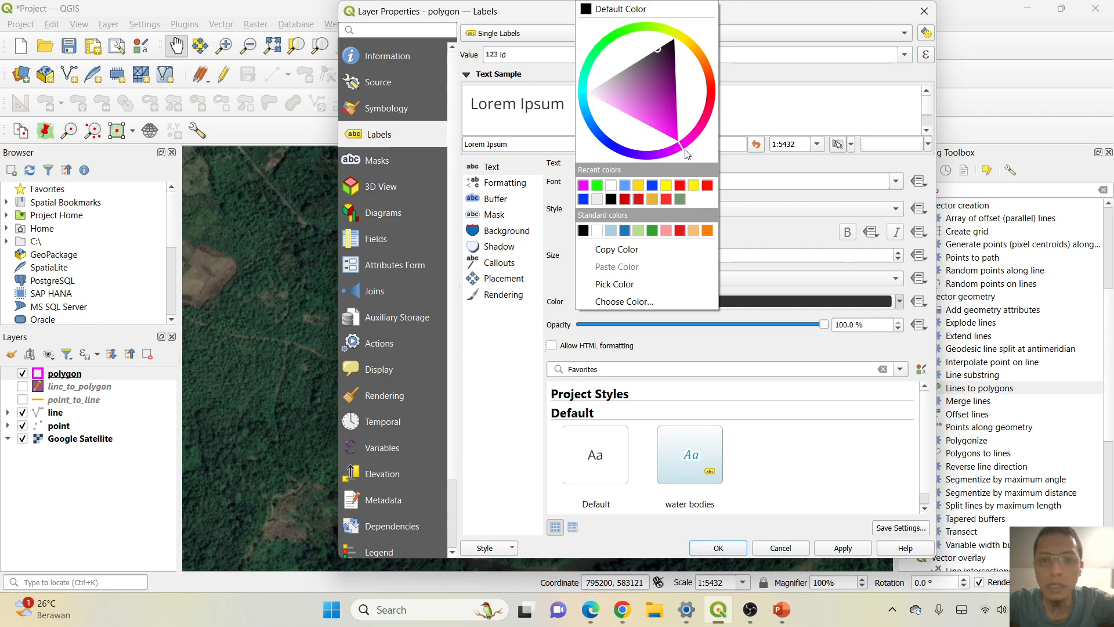
{"action": "left_click", "coordinate": [583, 186]}
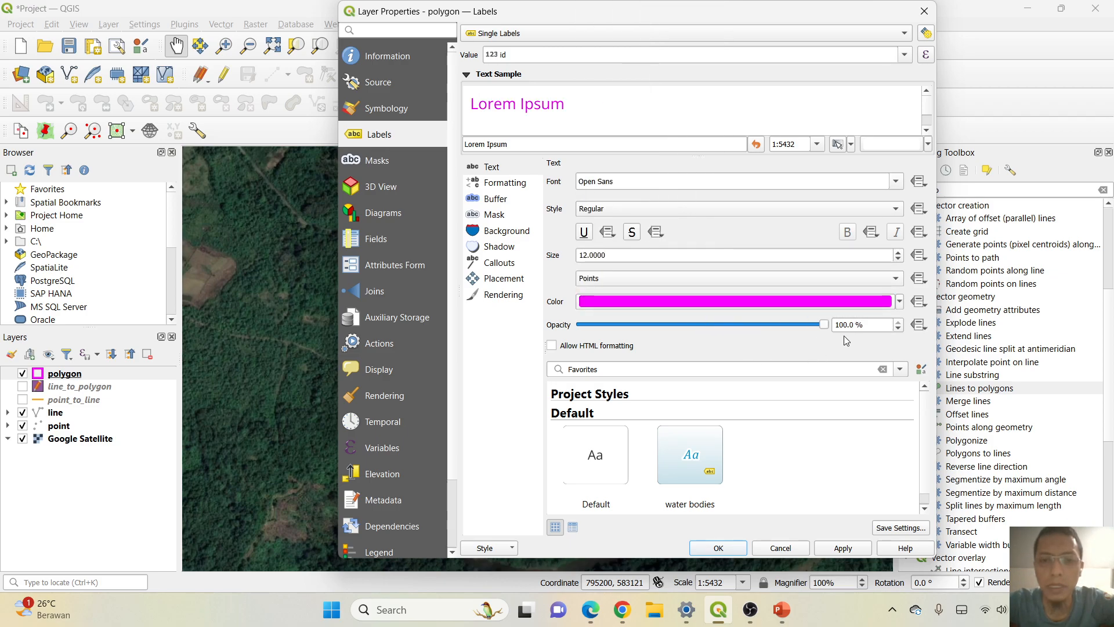
{"action": "left_click_drag", "start_coordinate": [824, 324], "coordinate": [851, 336]}
Enable a white text buffer around the polygon labels and apply the label settings.
{"action": "left_click", "coordinate": [493, 199]}
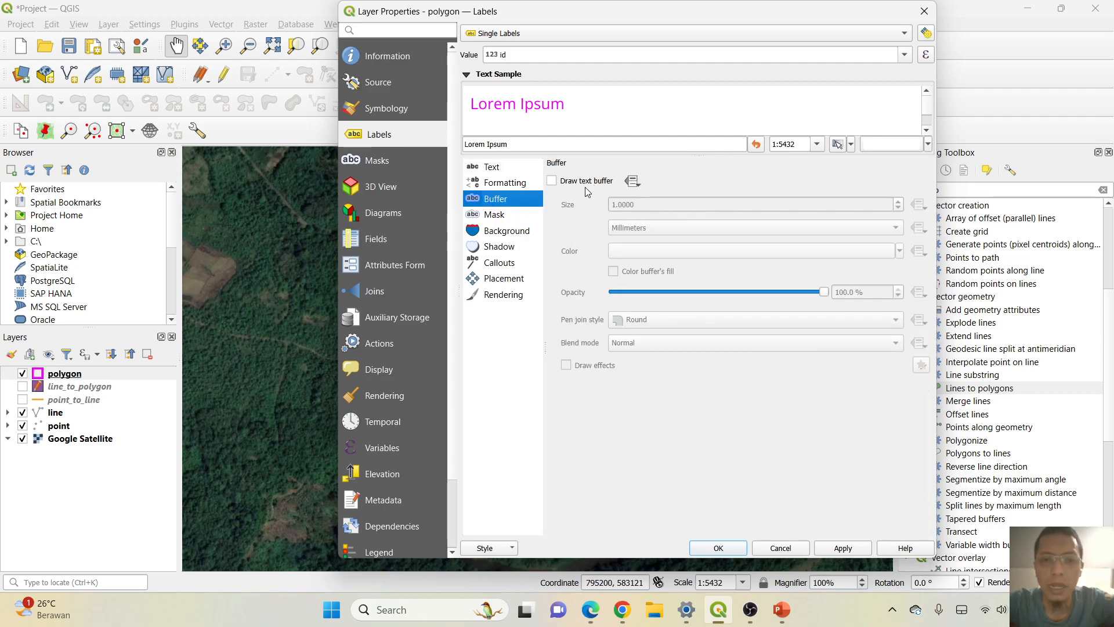
{"action": "left_click", "coordinate": [551, 181]}
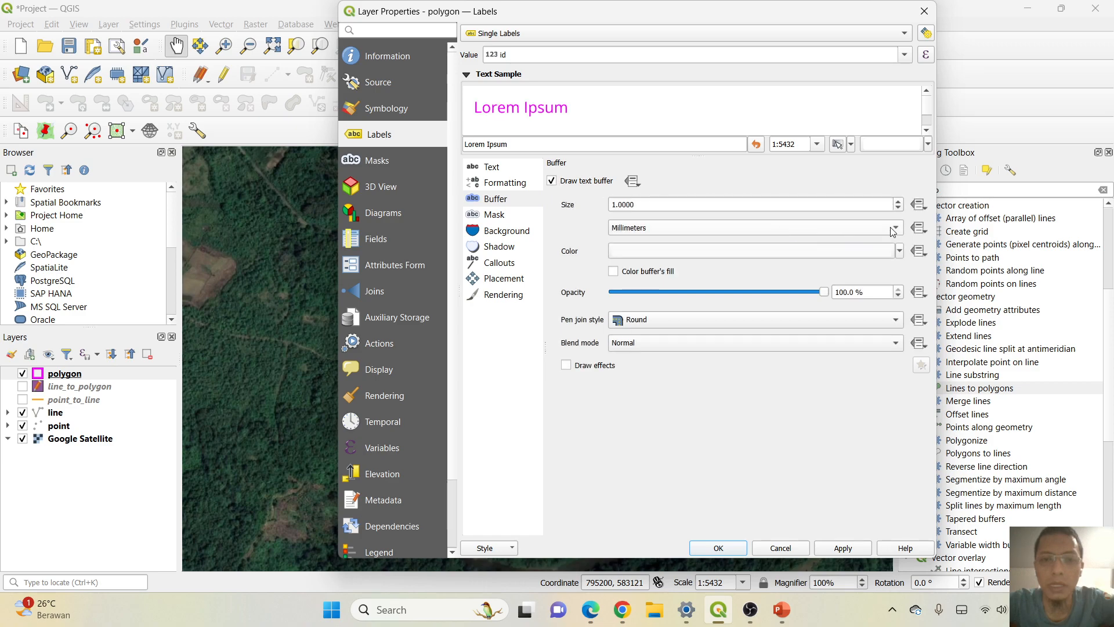
{"action": "left_click", "coordinate": [900, 256]}
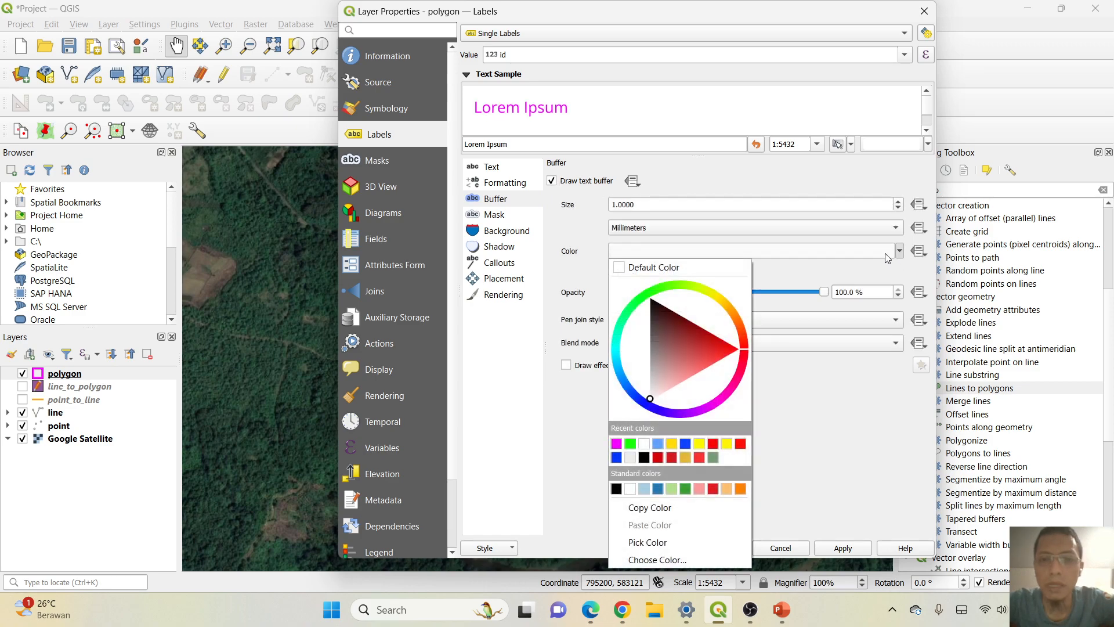
{"action": "left_click", "coordinate": [643, 448]}
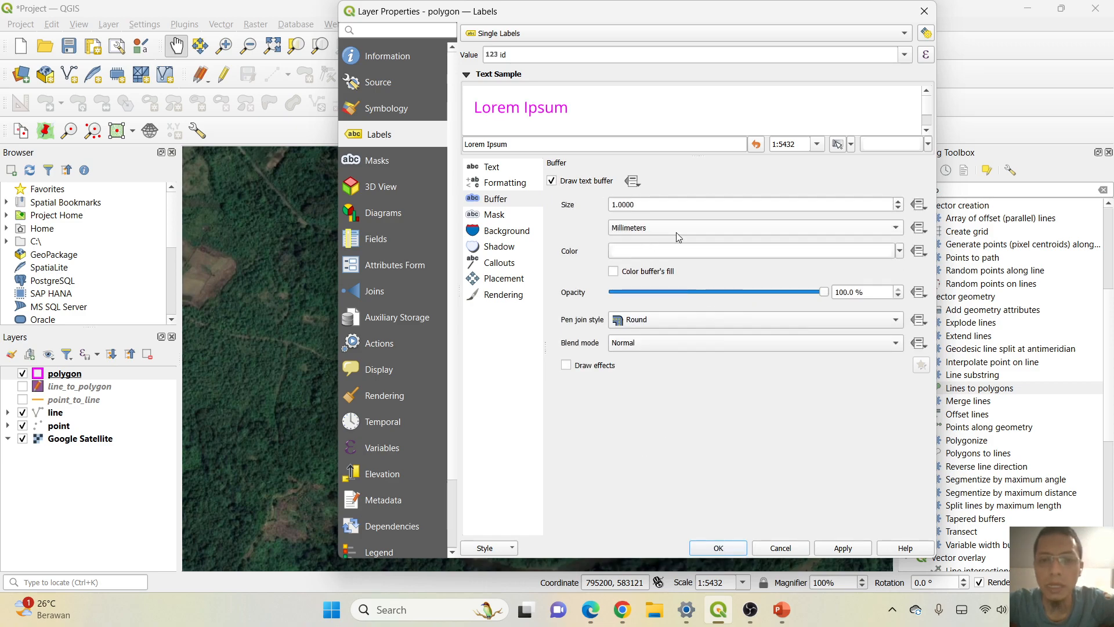
{"action": "left_click", "coordinate": [721, 548]}
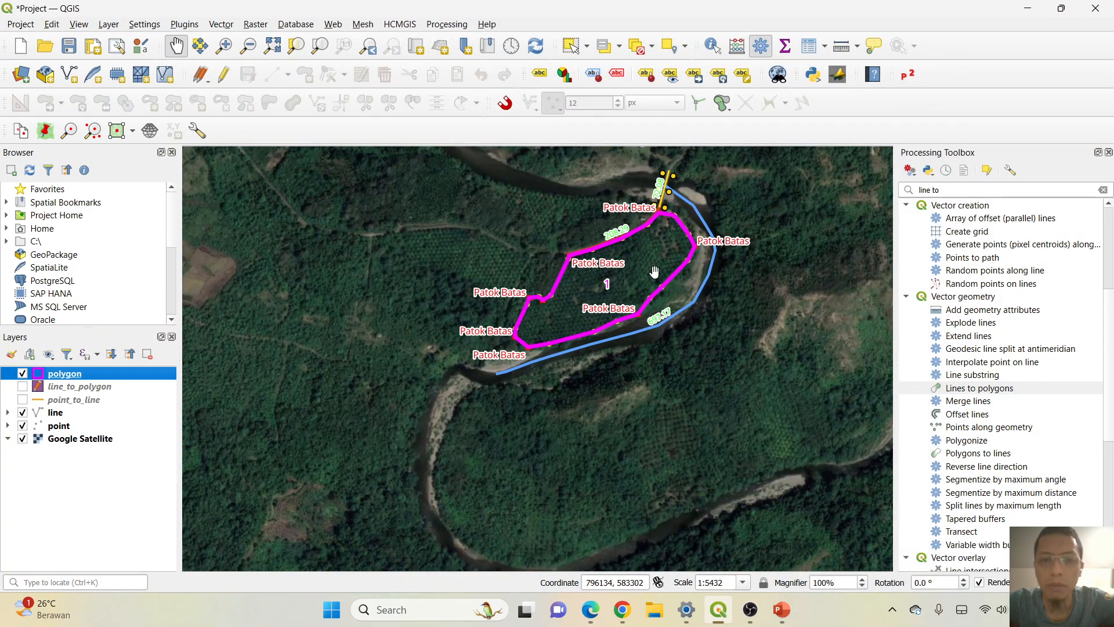
Change the polygon layer's label value to the Luas field and apply it.
{"action": "scroll", "coordinate": [660, 268], "scroll_direction": "up", "scroll_amount": 2}
{"action": "scroll", "coordinate": [578, 271], "scroll_direction": "down", "scroll_amount": 1}
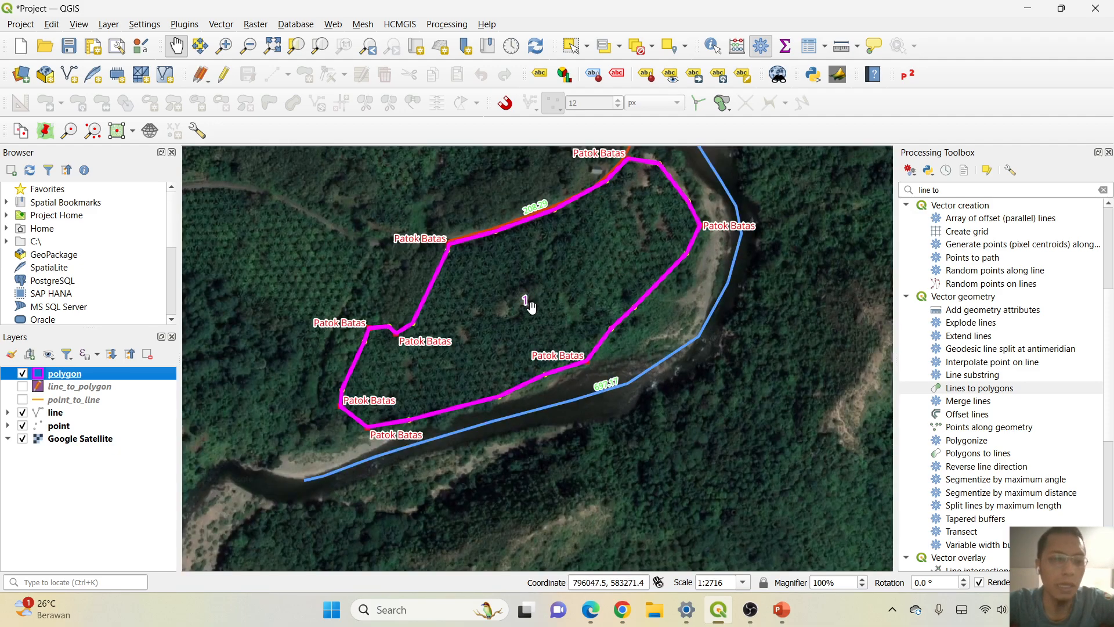
{"action": "right_click", "coordinate": [70, 375]}
{"action": "key", "text": "Escape"}
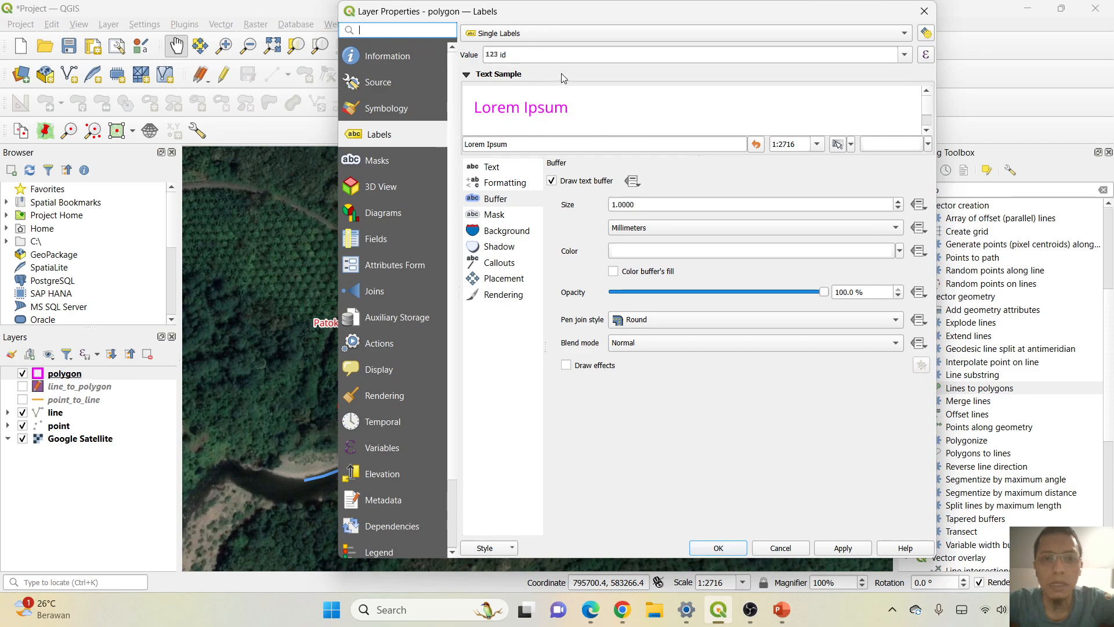
{"action": "left_click", "coordinate": [906, 57]}
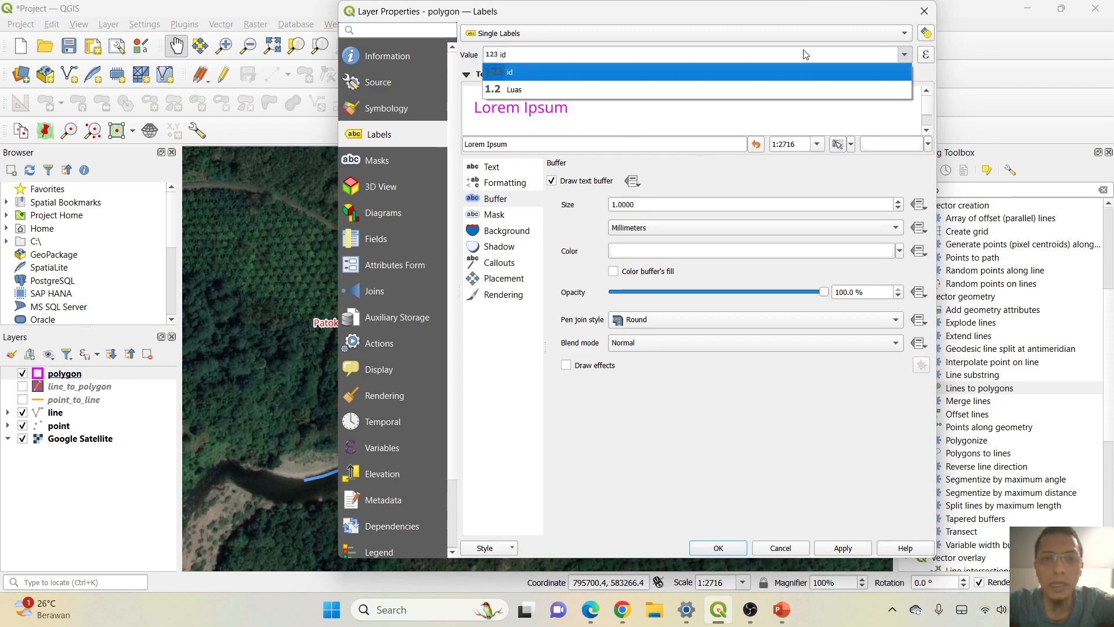
{"action": "left_click", "coordinate": [526, 90]}
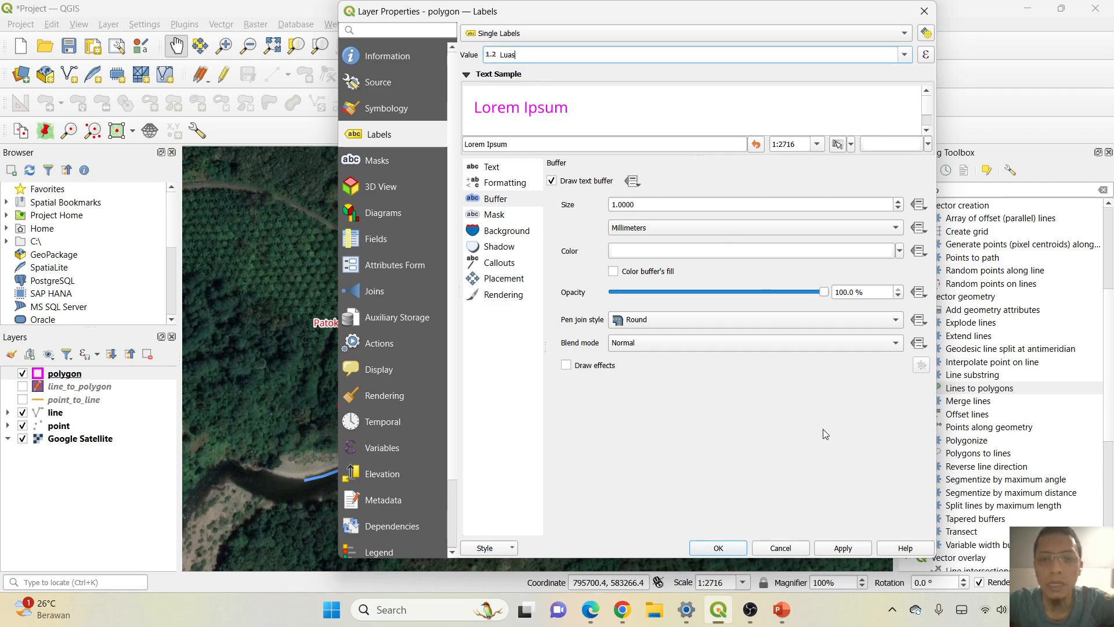
{"action": "left_click", "coordinate": [708, 549]}
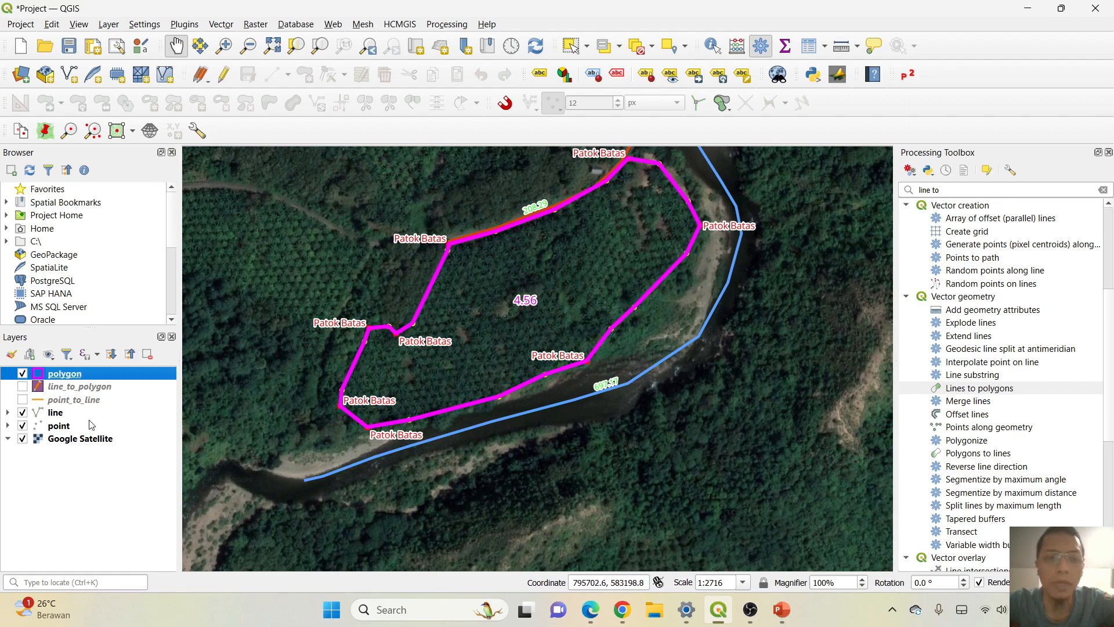
{"action": "right_click", "coordinate": [97, 375]}
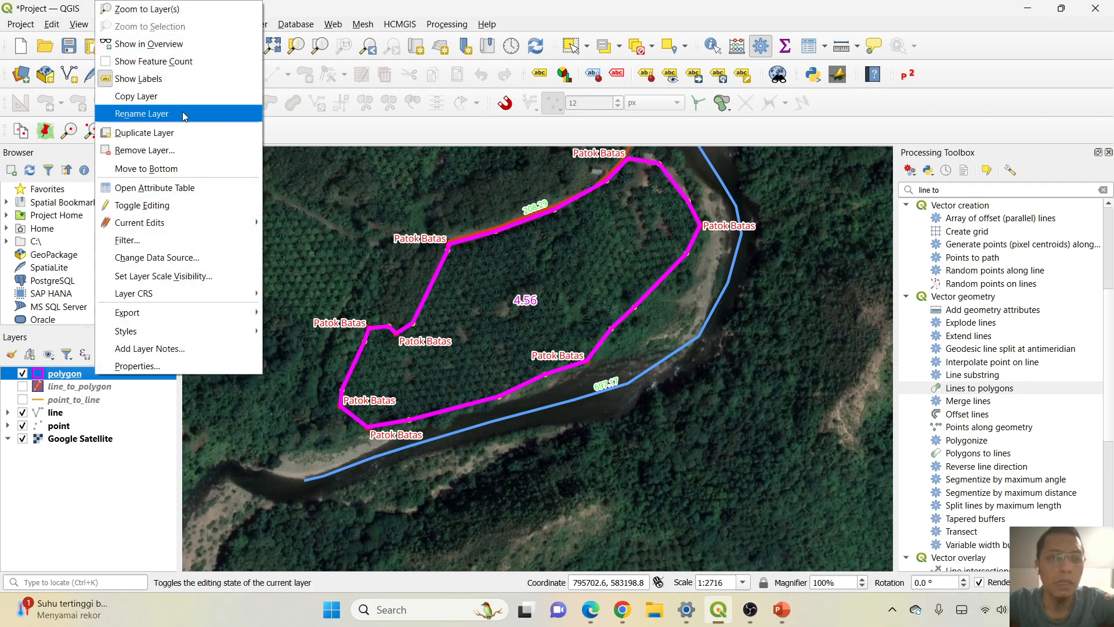
{"action": "key", "text": "Escape"}
{"action": "scroll", "coordinate": [485, 161], "scroll_direction": "up", "scroll_amount": 1}
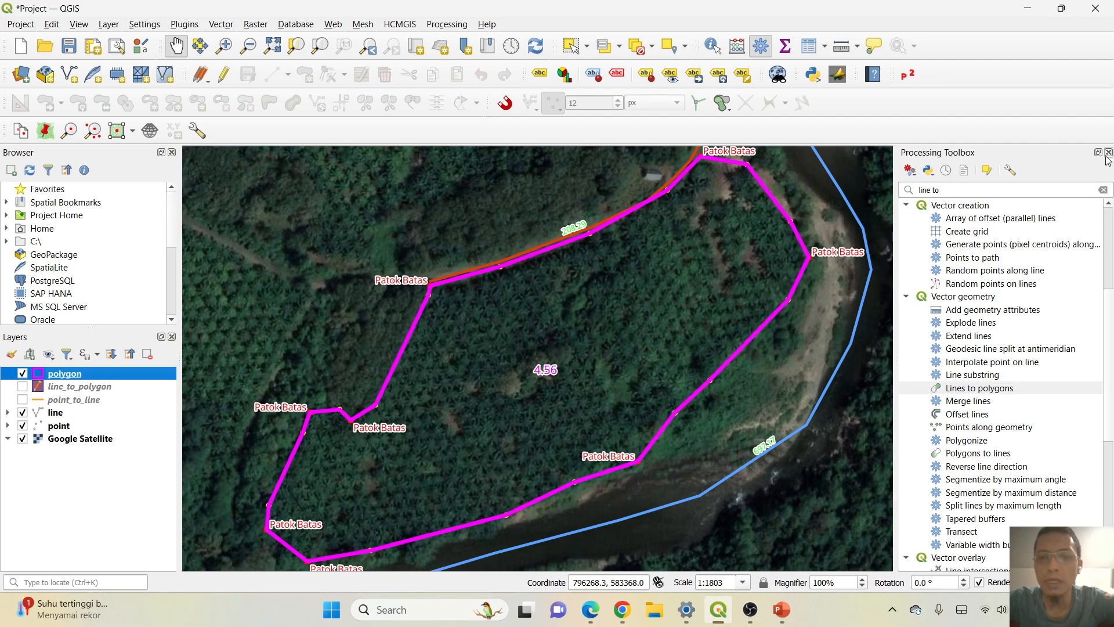
{"action": "scroll", "coordinate": [521, 316], "scroll_direction": "down", "scroll_amount": 1}
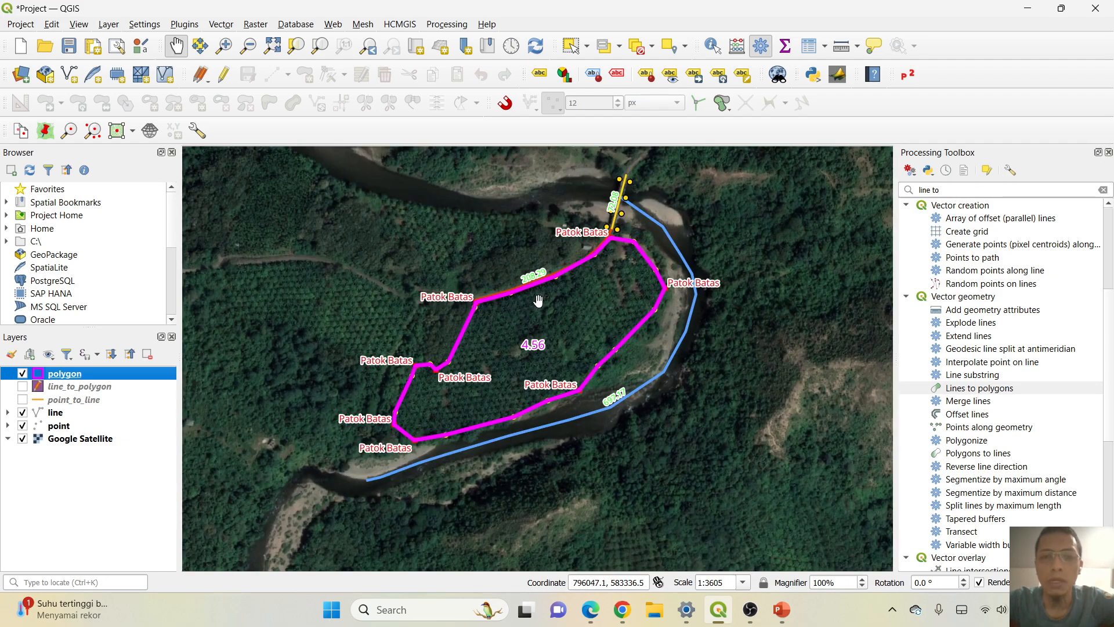